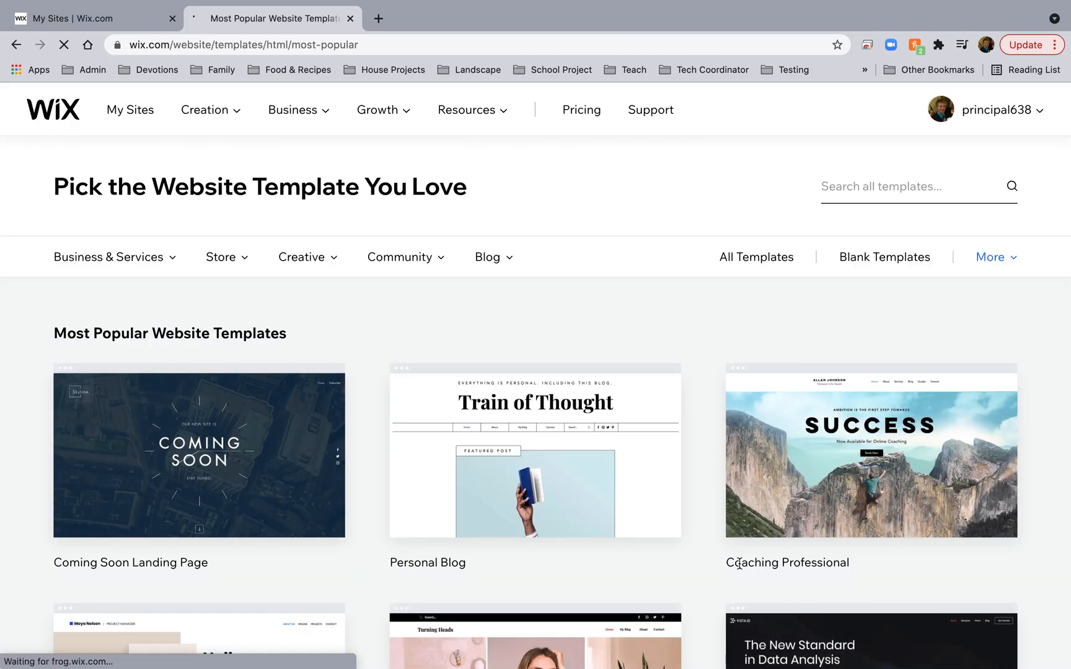
Open the Personal Blog template from the Most Popular templates in the Wix Editor.
scroll(739, 562, down, 10)
scroll(740, 563, up, 4)
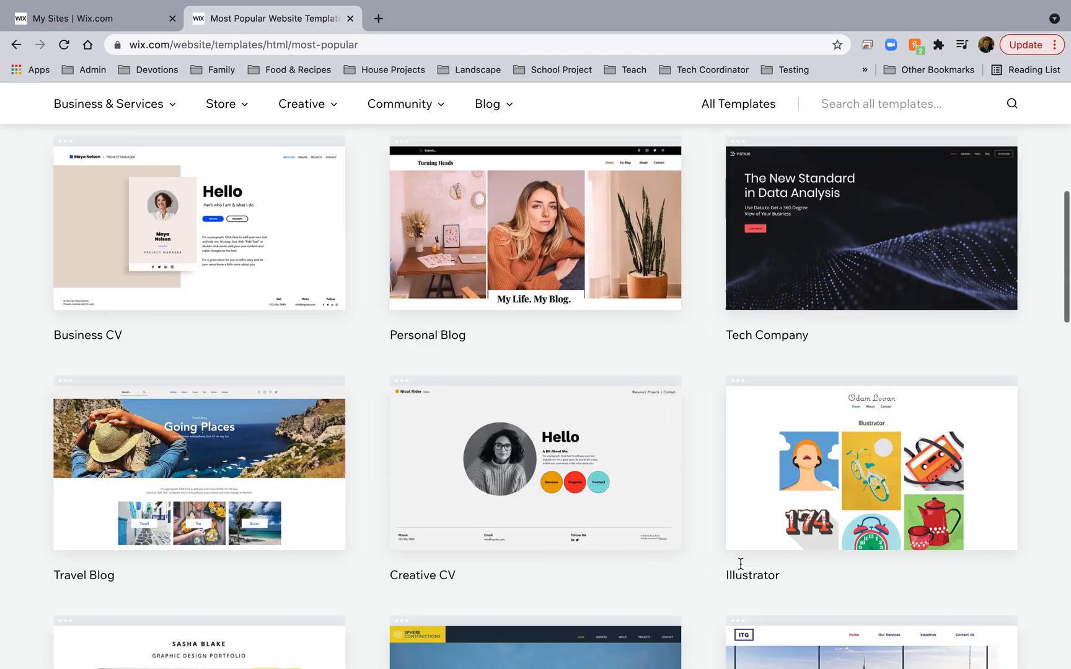
scroll(739, 563, up, 6)
click(530, 388)
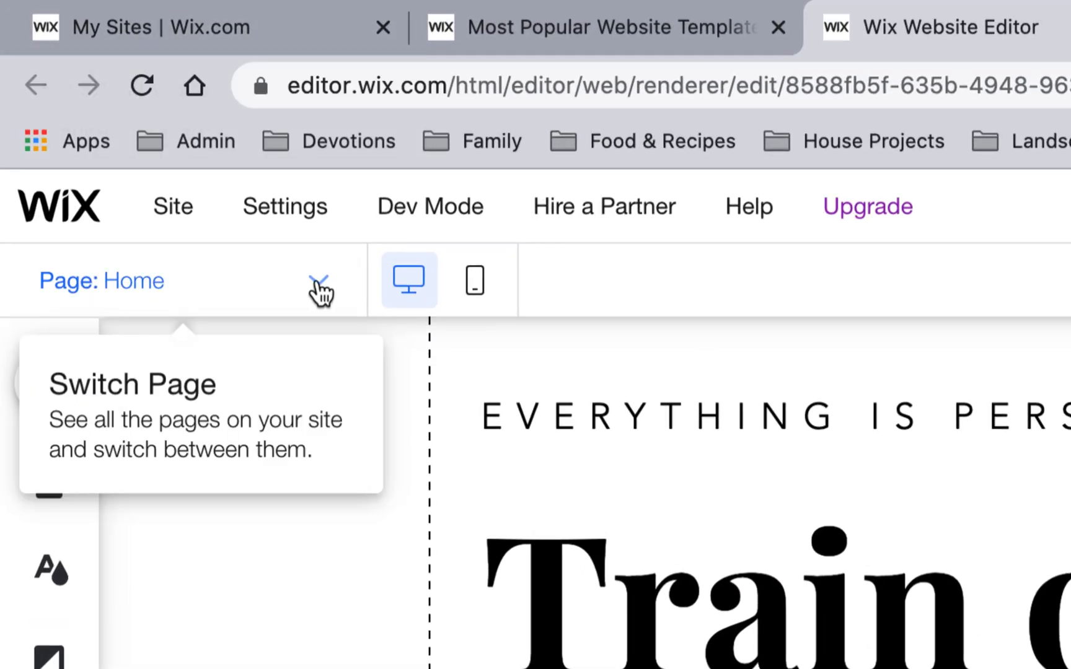
Rename the About page to 'My Tree' in Manage Pages.
click(318, 284)
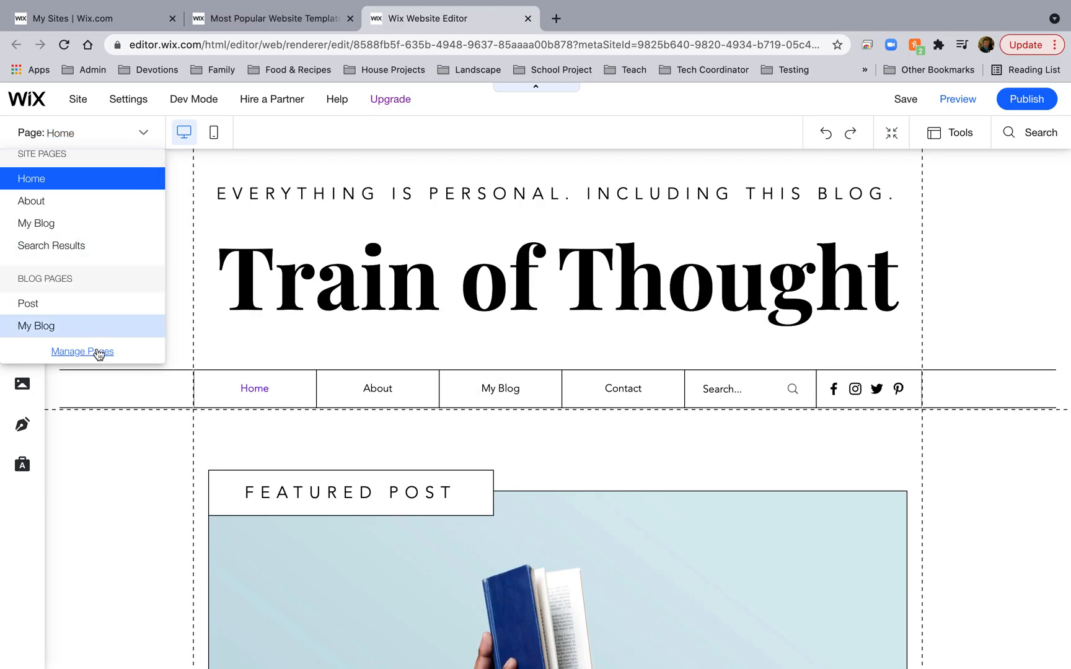
click(97, 352)
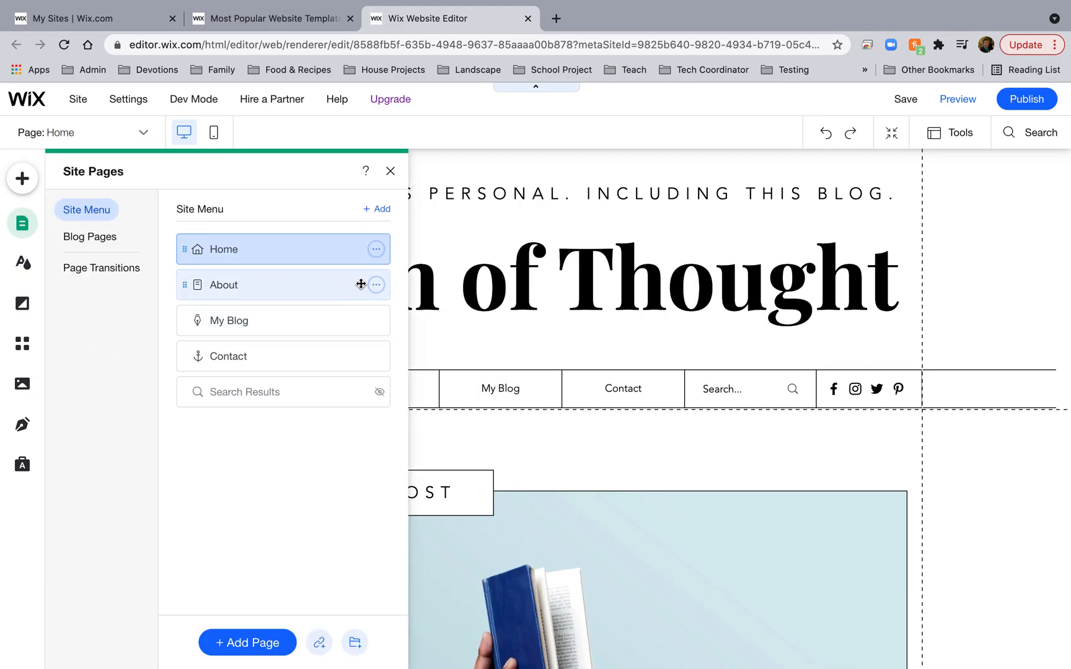
click(376, 285)
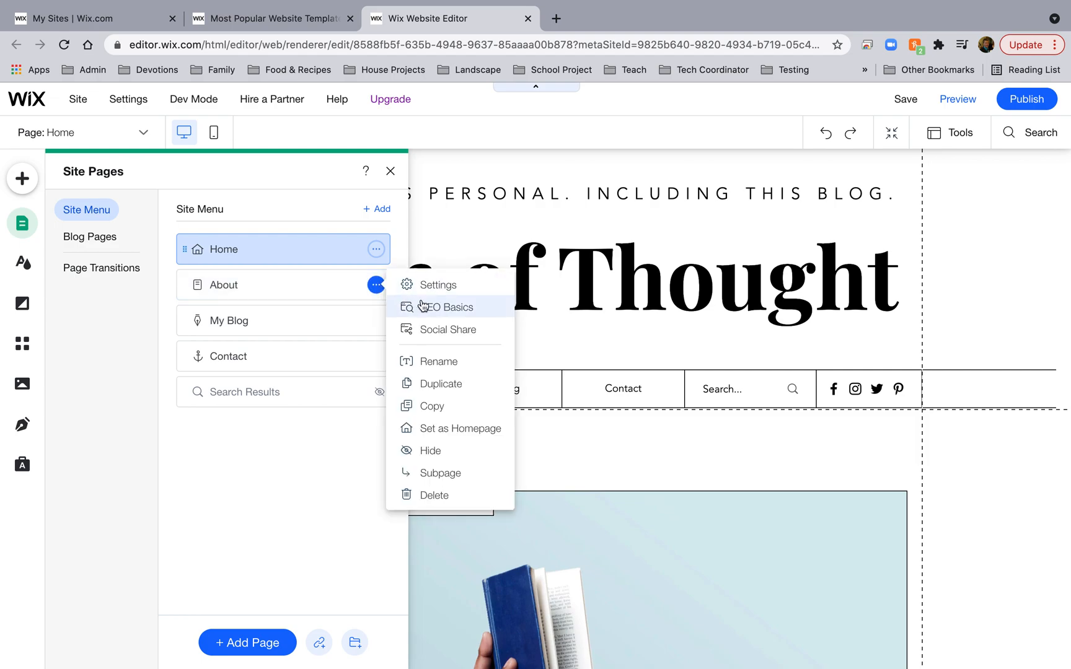
click(437, 371)
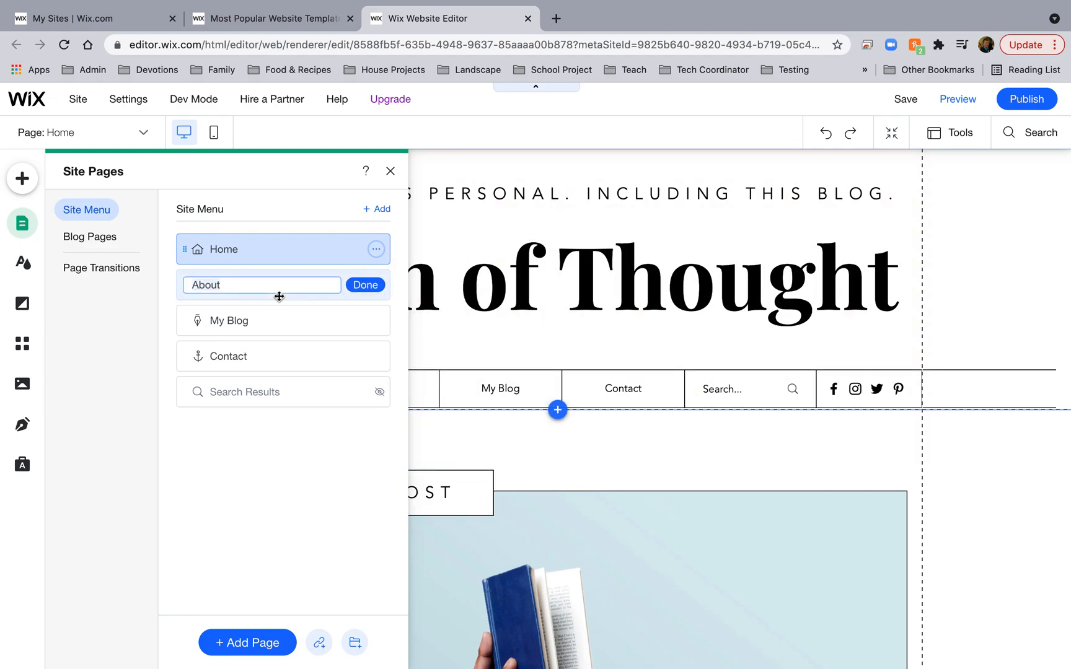
text(My Tree)
key(Return)
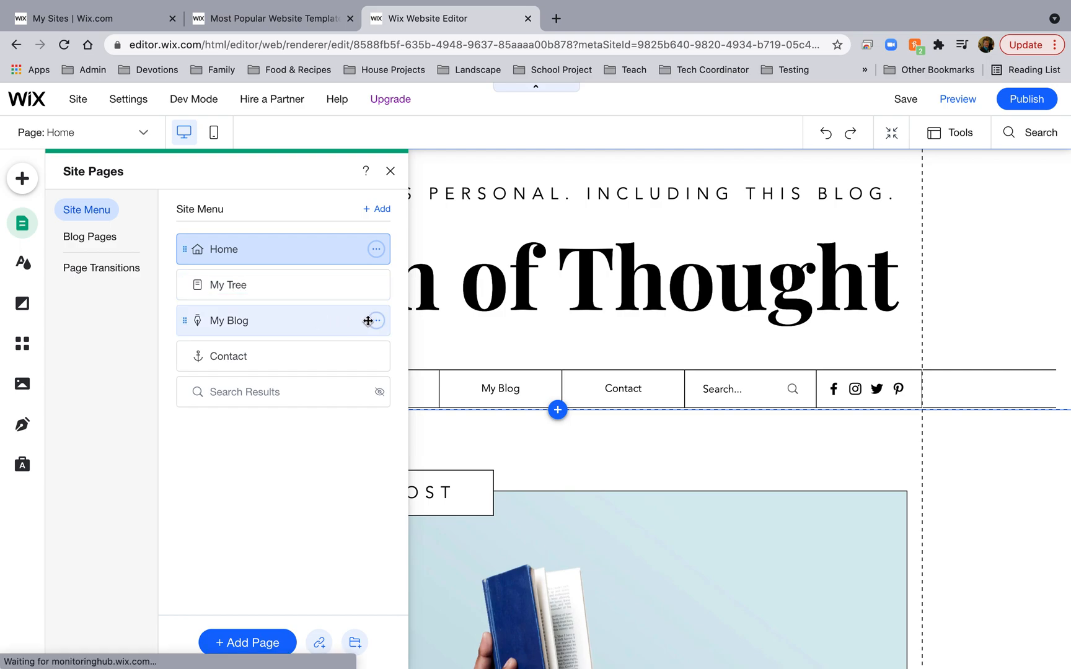
Rename the My Blog page to 'My Map'.
click(376, 320)
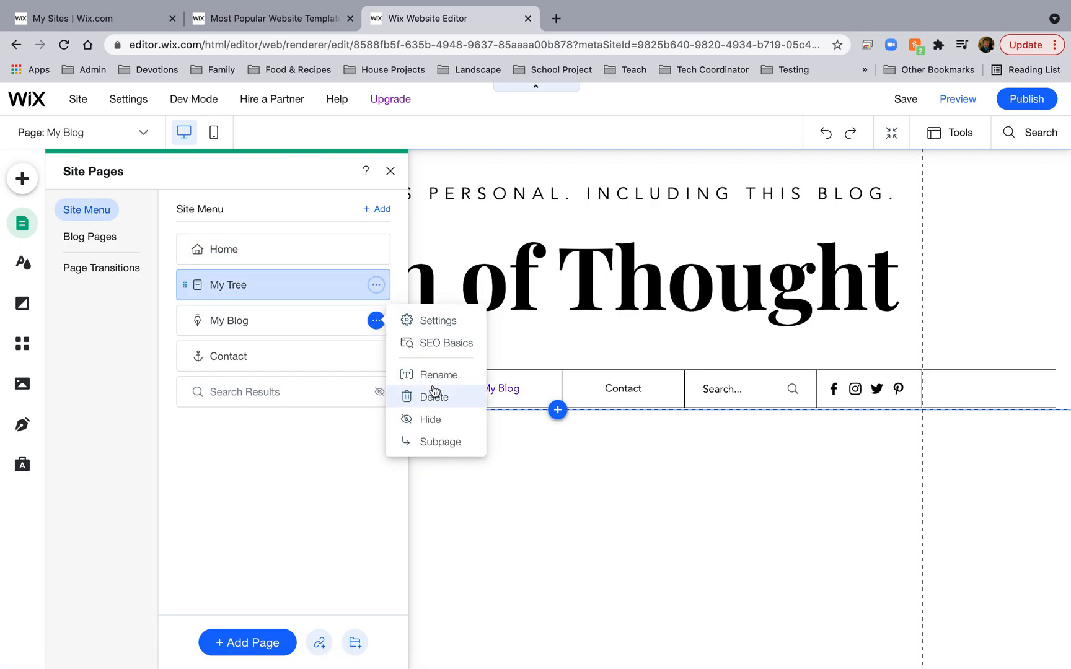
click(434, 375)
click(370, 319)
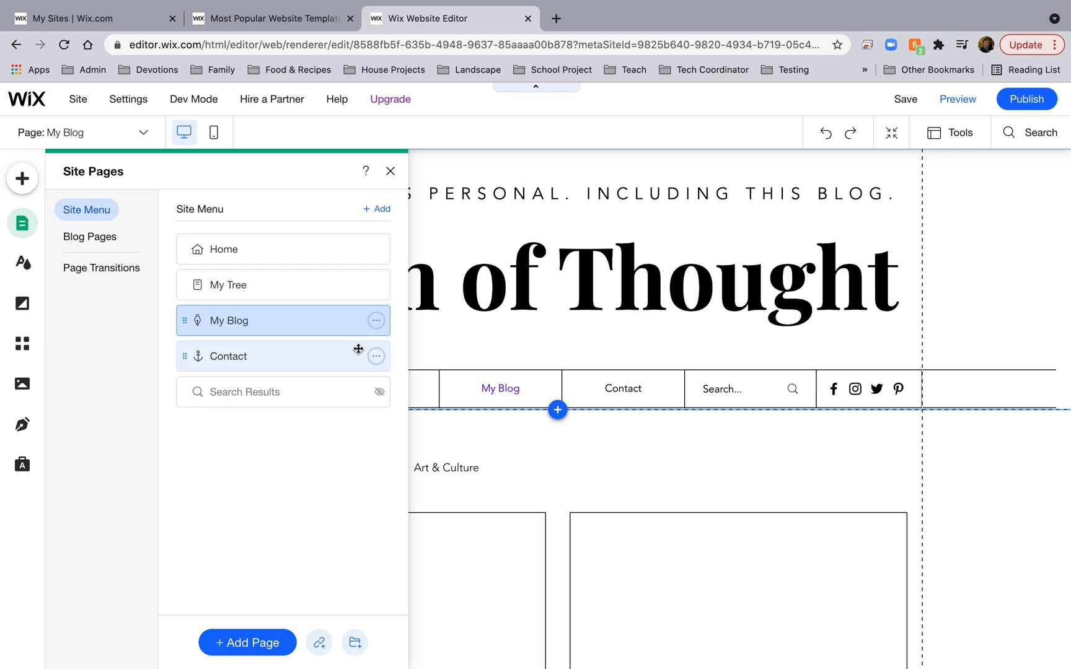
click(374, 320)
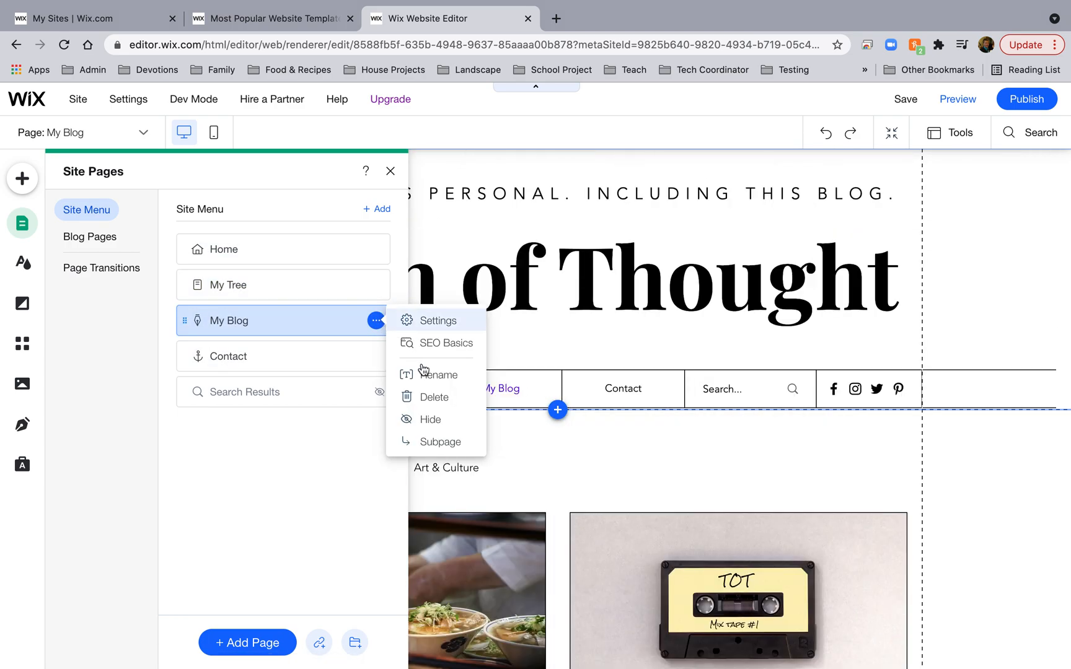
click(425, 375)
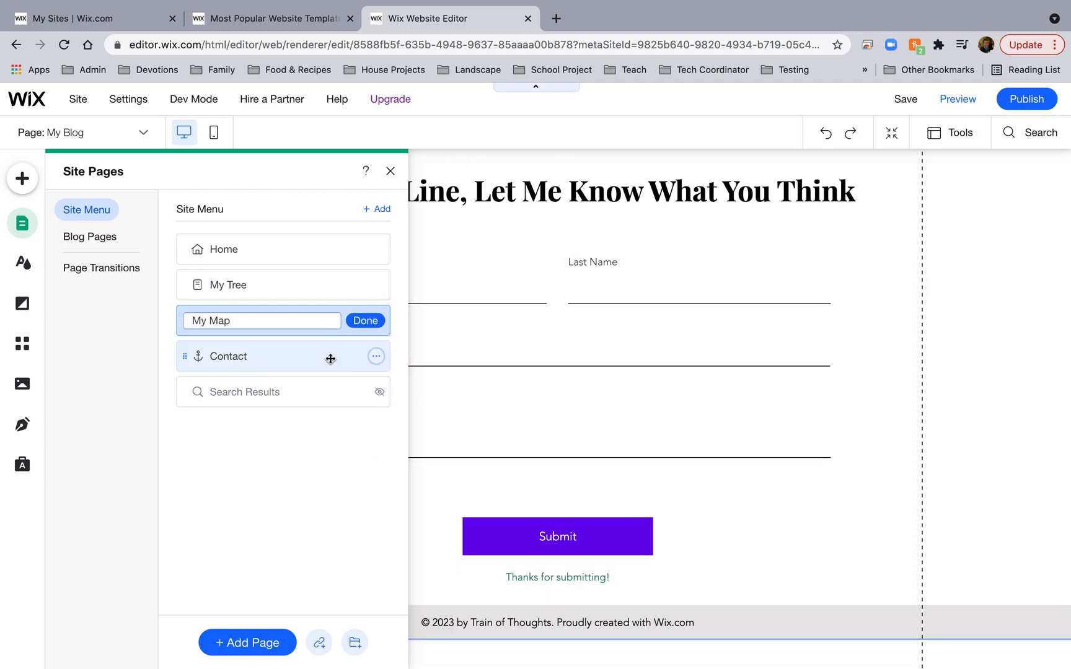
key(Return)
Delete the Contact page and the Search Results page along with its app.
click(375, 357)
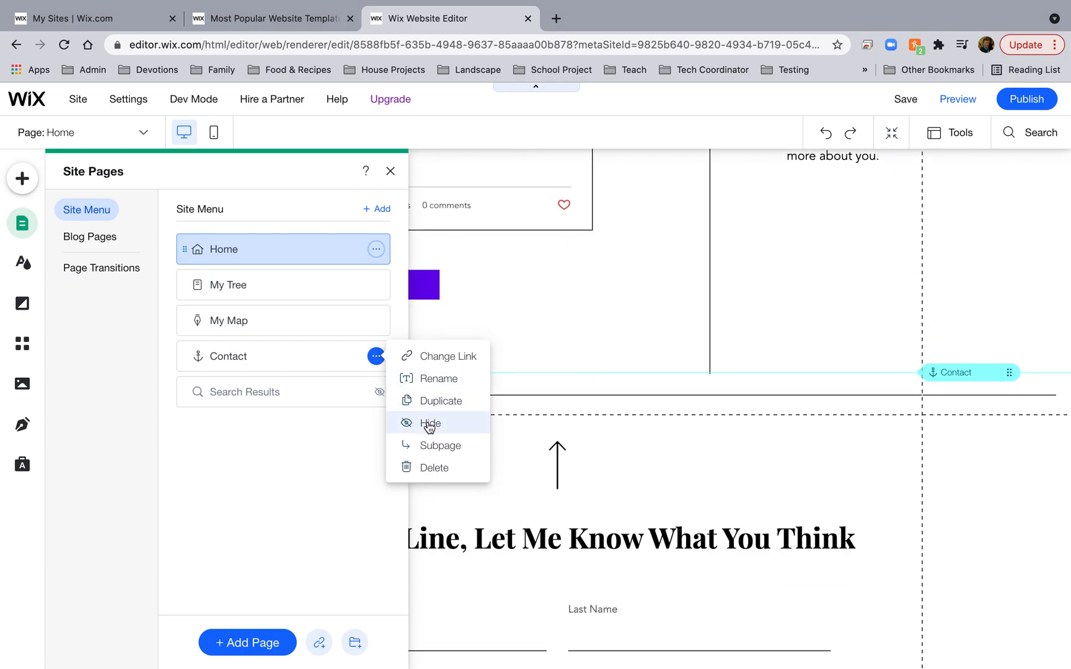
click(433, 467)
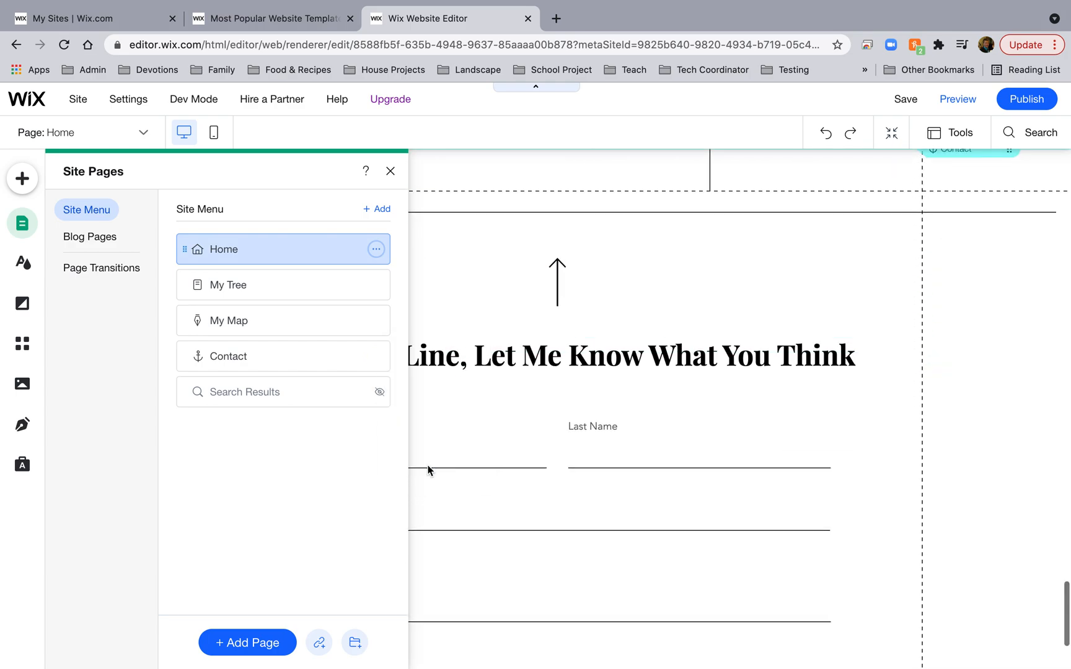
click(375, 356)
click(434, 521)
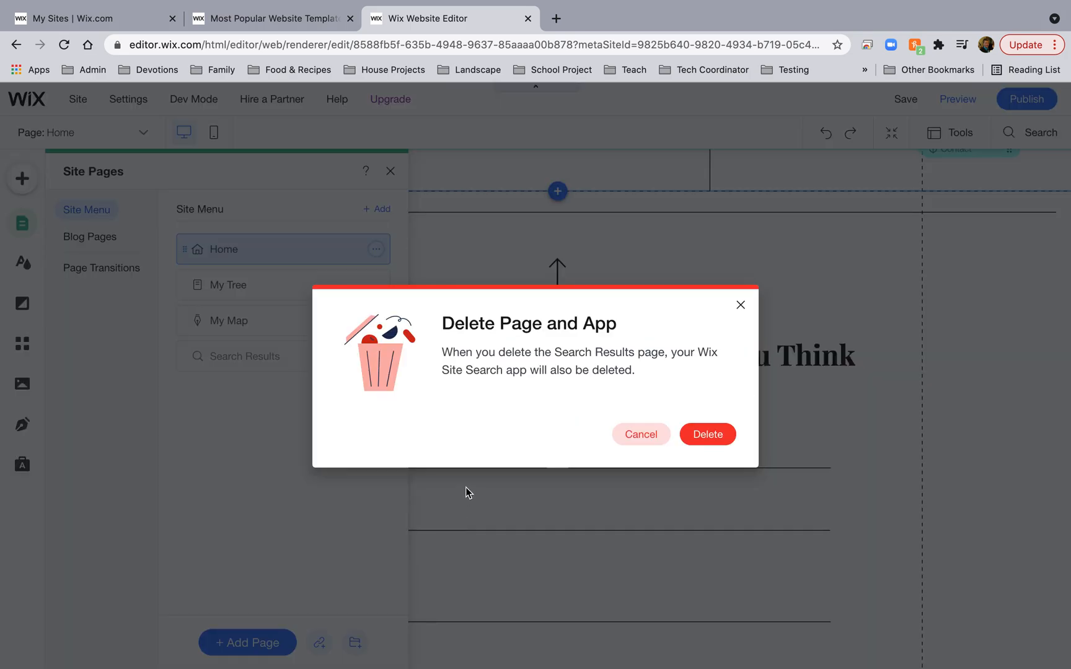
click(703, 438)
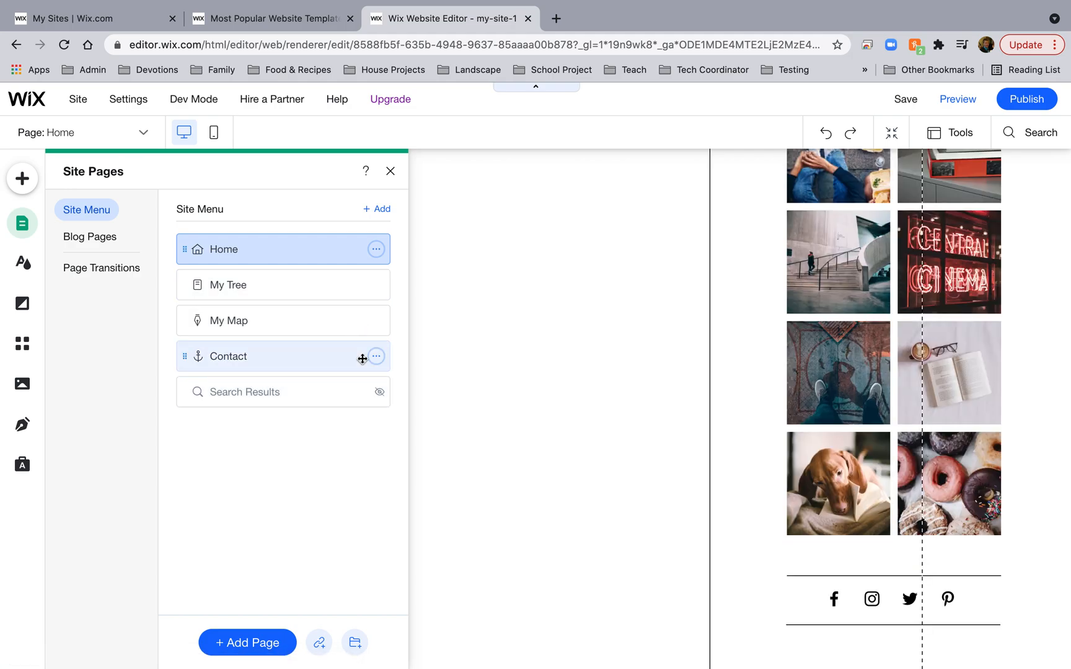
Hide the Contact page from navigation, then delete it.
click(390, 172)
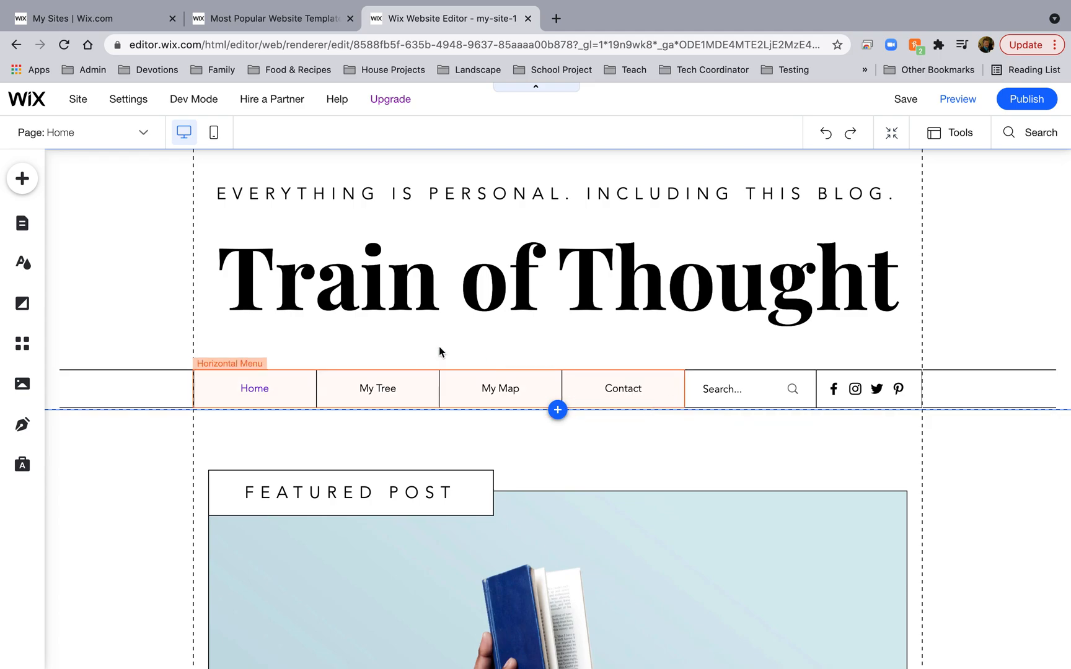
click(143, 137)
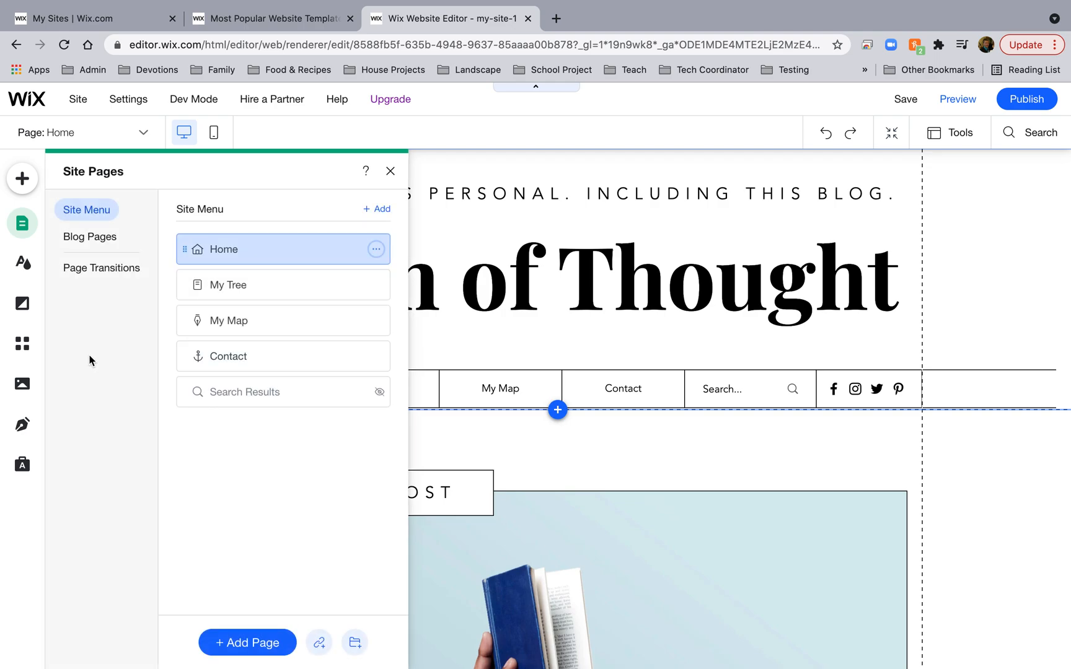
click(375, 357)
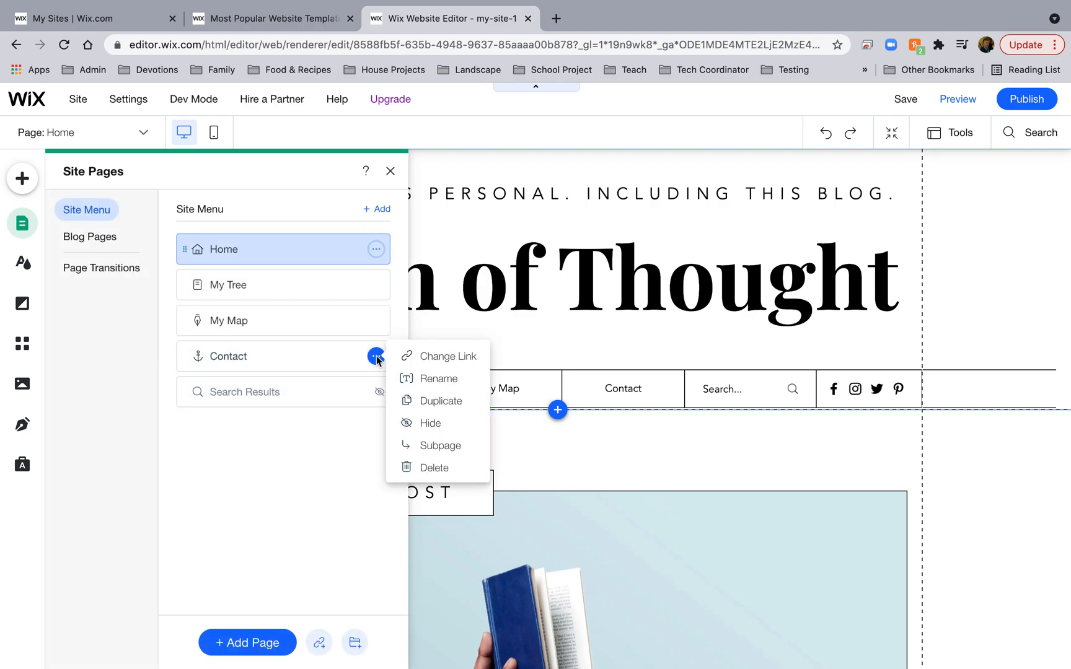
click(439, 426)
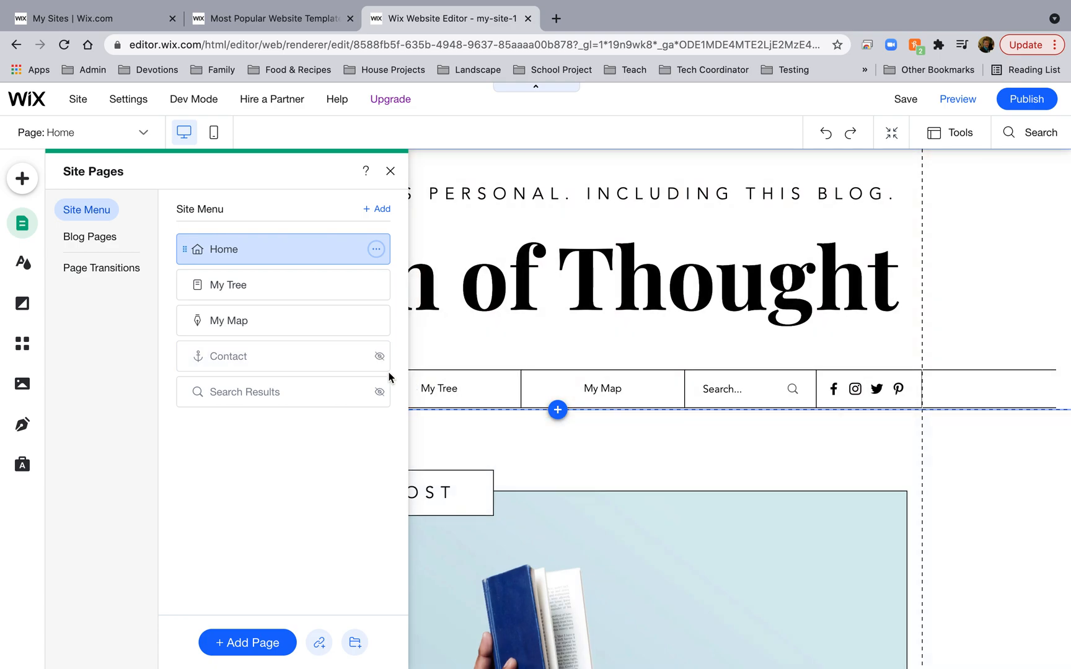
click(376, 357)
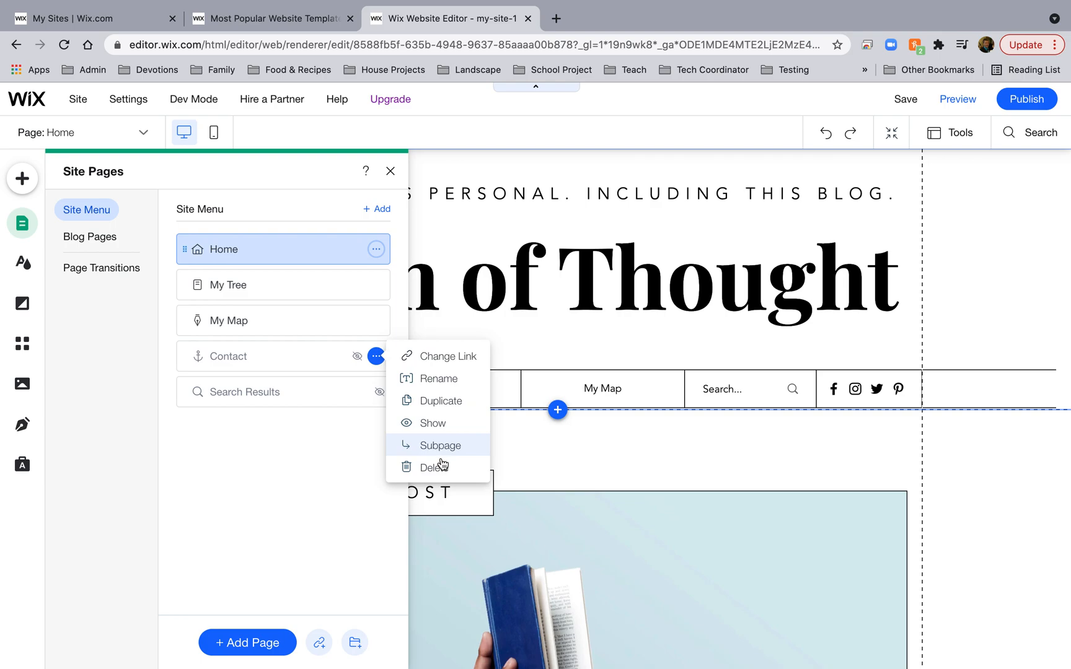
click(437, 469)
Delete the Search Results page and its app, then close the Site Pages panel.
click(376, 357)
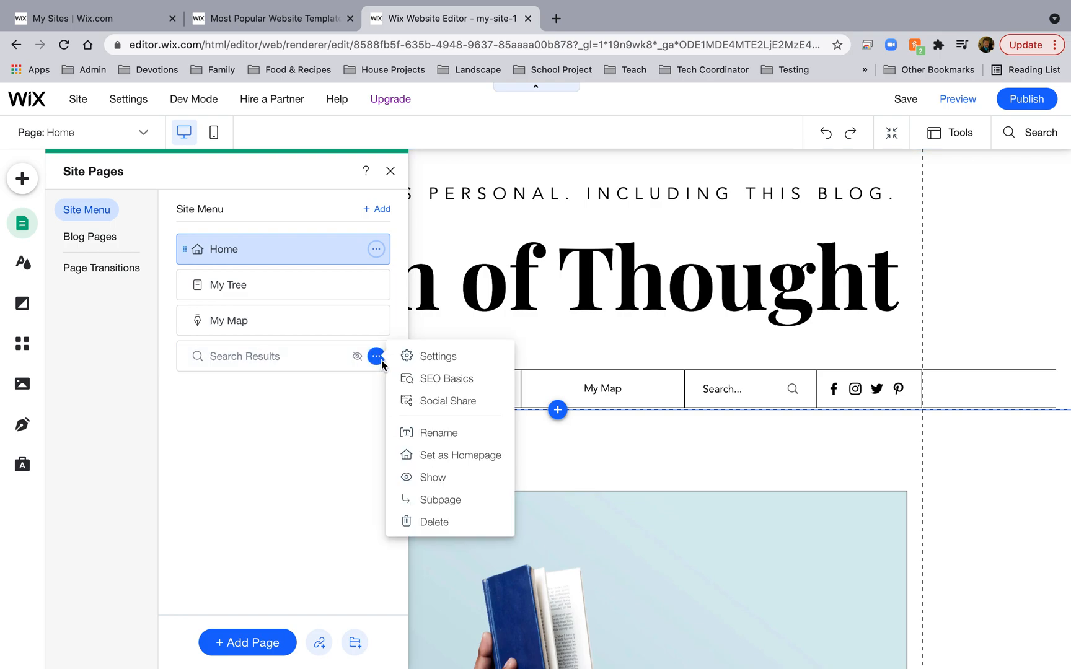
click(448, 518)
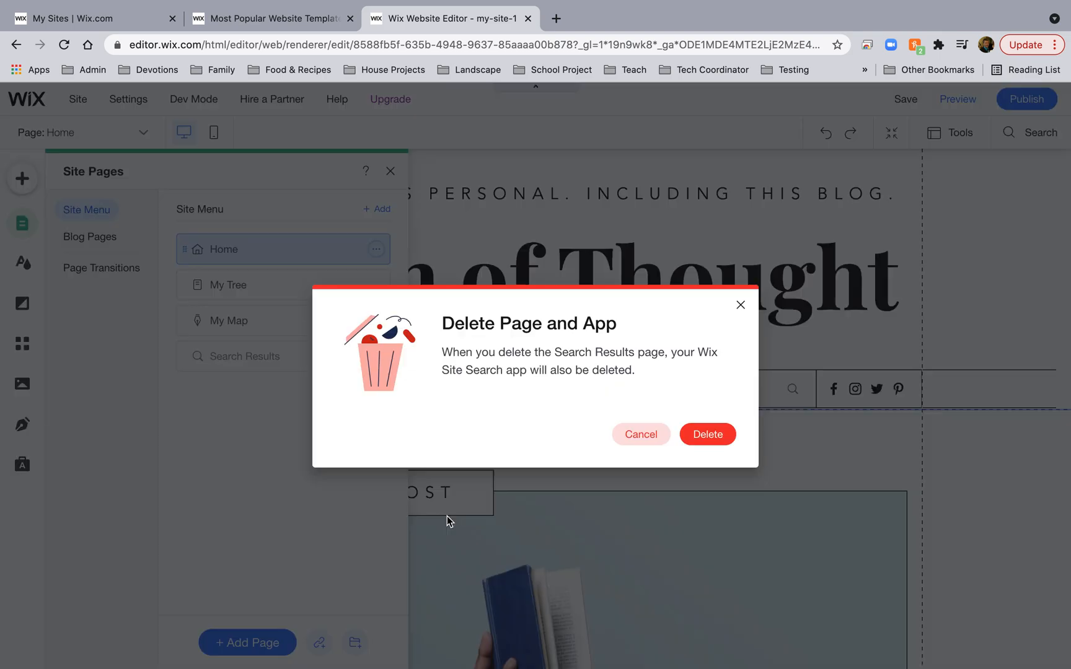
click(710, 434)
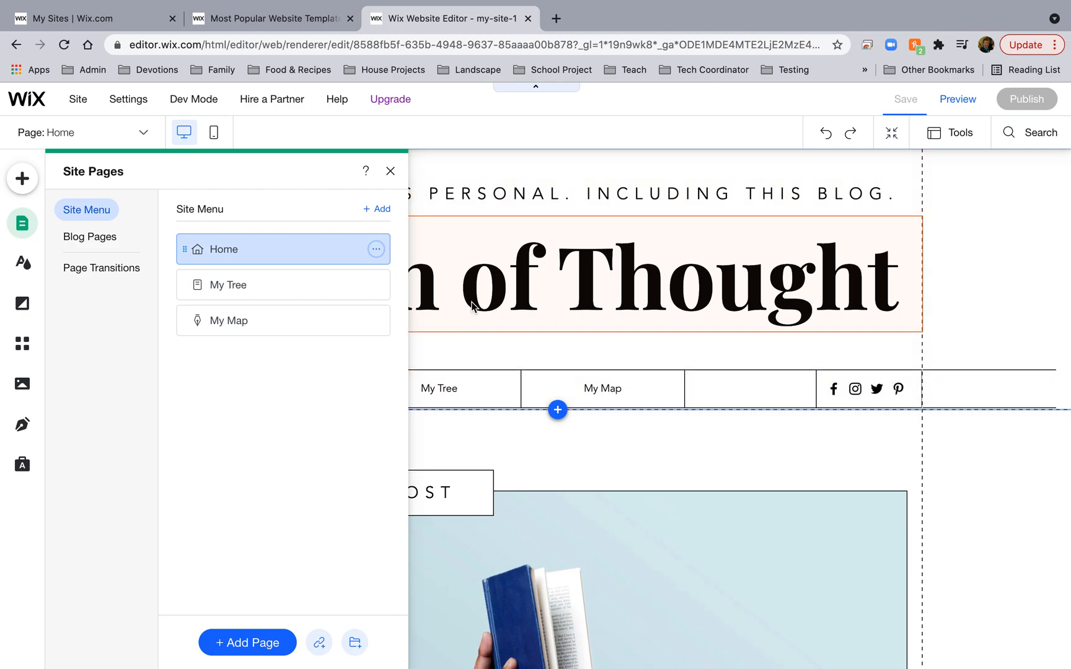
click(389, 171)
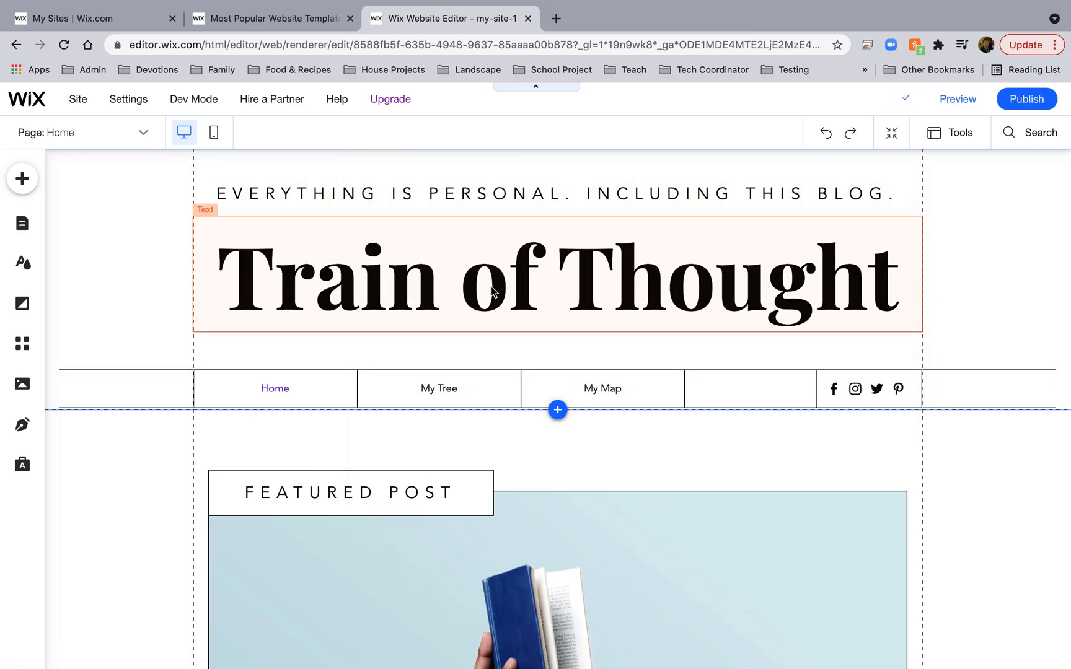
Replace the 'Train of Thought' heading text with 'Onnen Family' and preview the site.
click(493, 284)
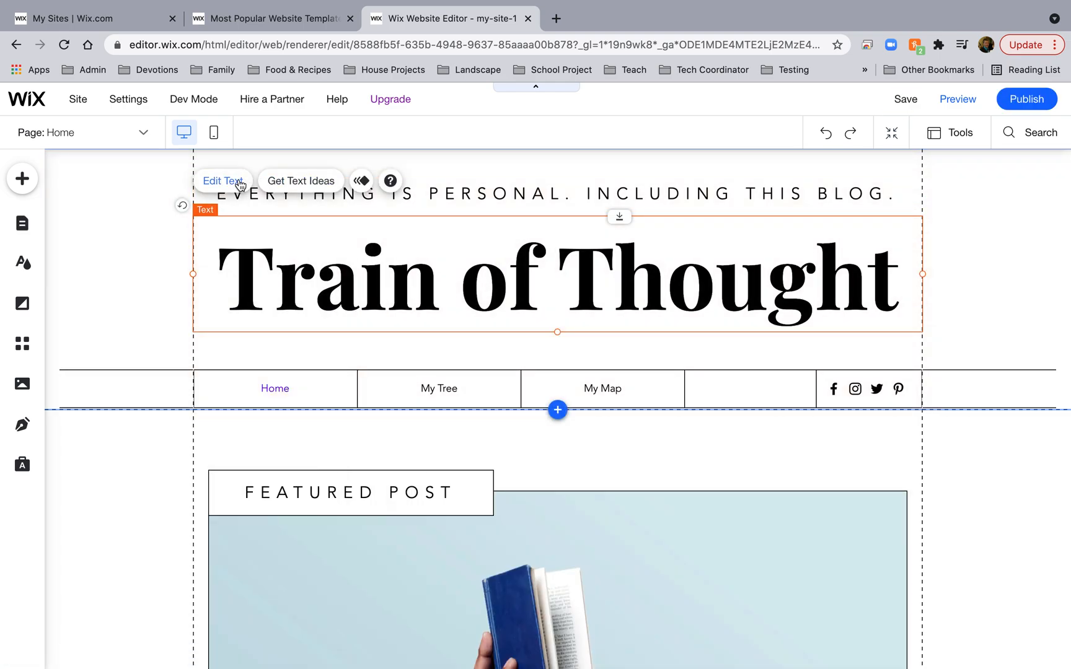
click(239, 183)
text(Onnen's)
key(BackSpace)
key(BackSpace)
text(Famly)
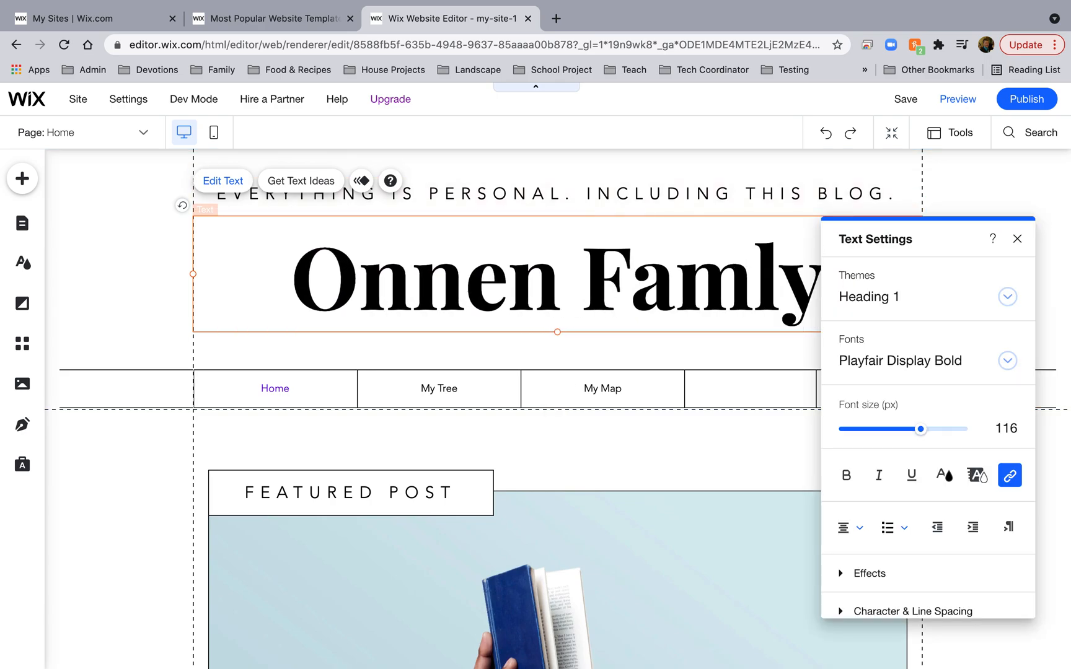
key(BackSpace)
key(BackSpace)
text(ily)
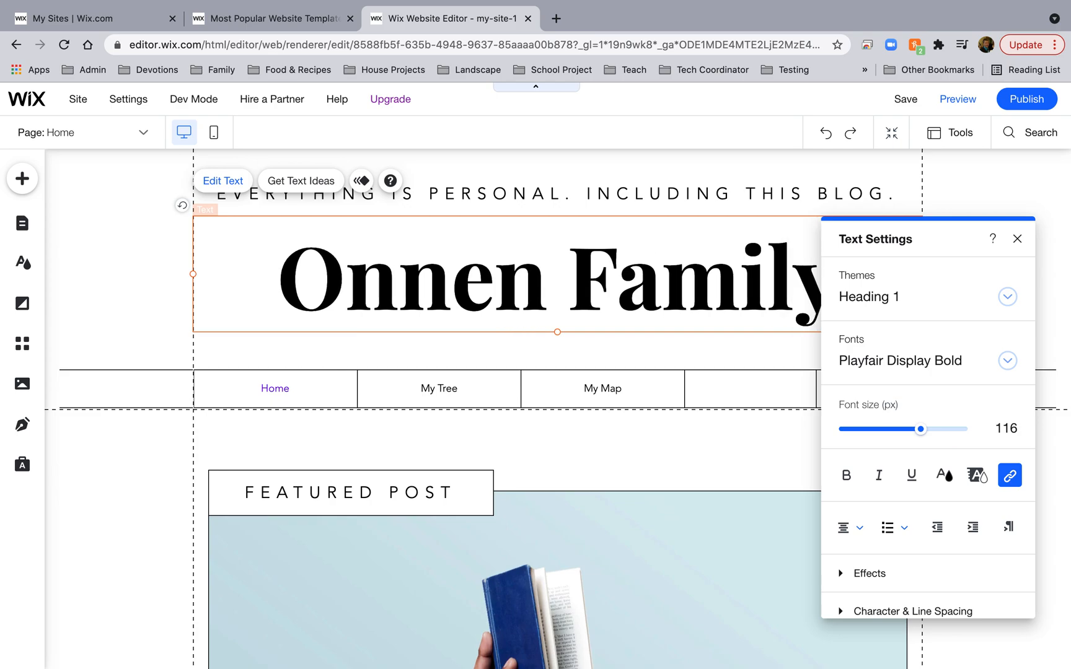
click(593, 395)
click(957, 100)
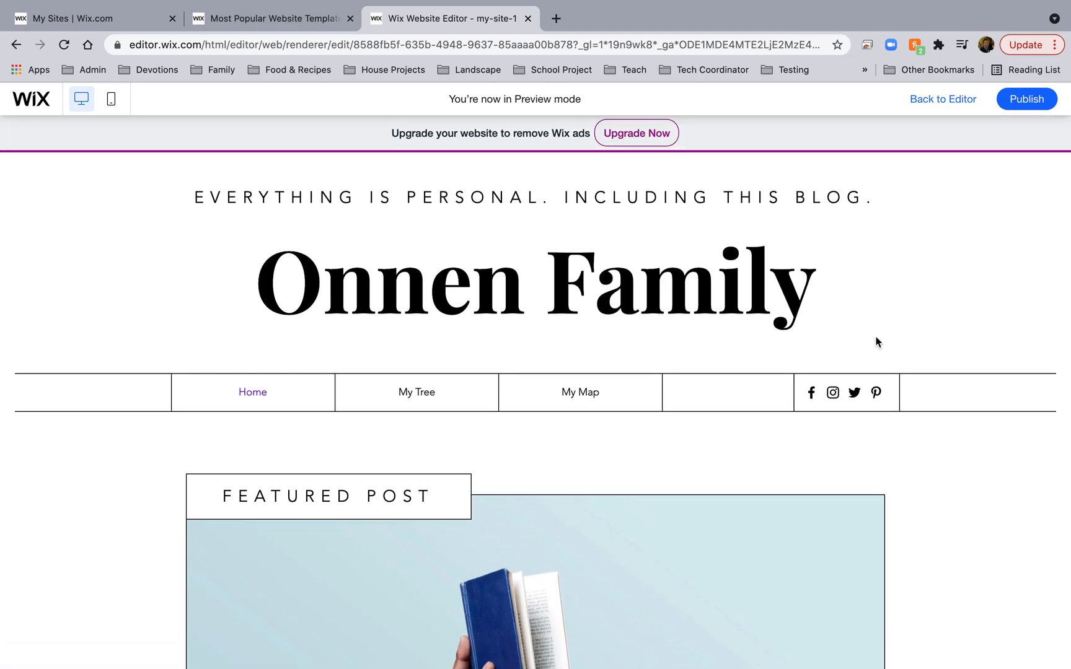
View the My Map, My Tree and Home pages in preview, then return to the editor.
click(584, 395)
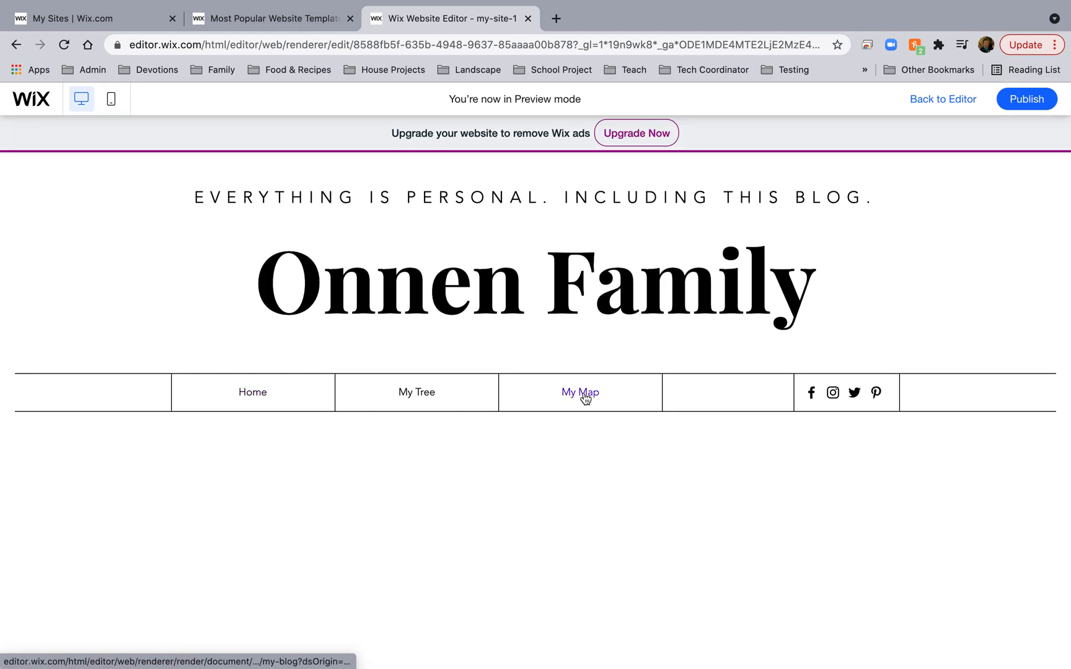
scroll(590, 447, down, 3)
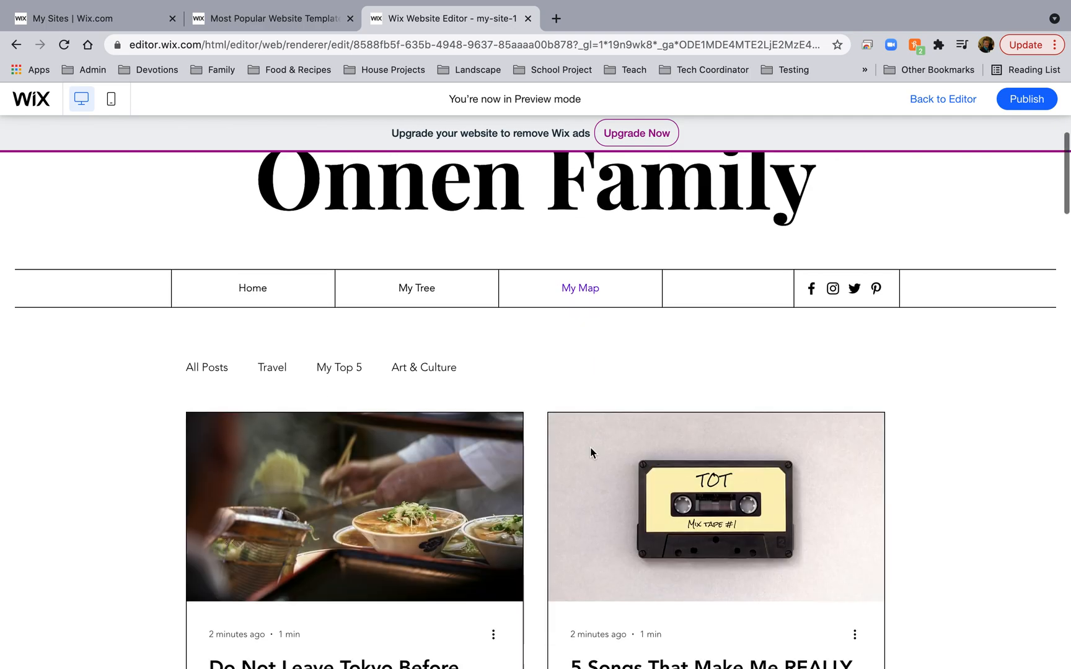
click(422, 260)
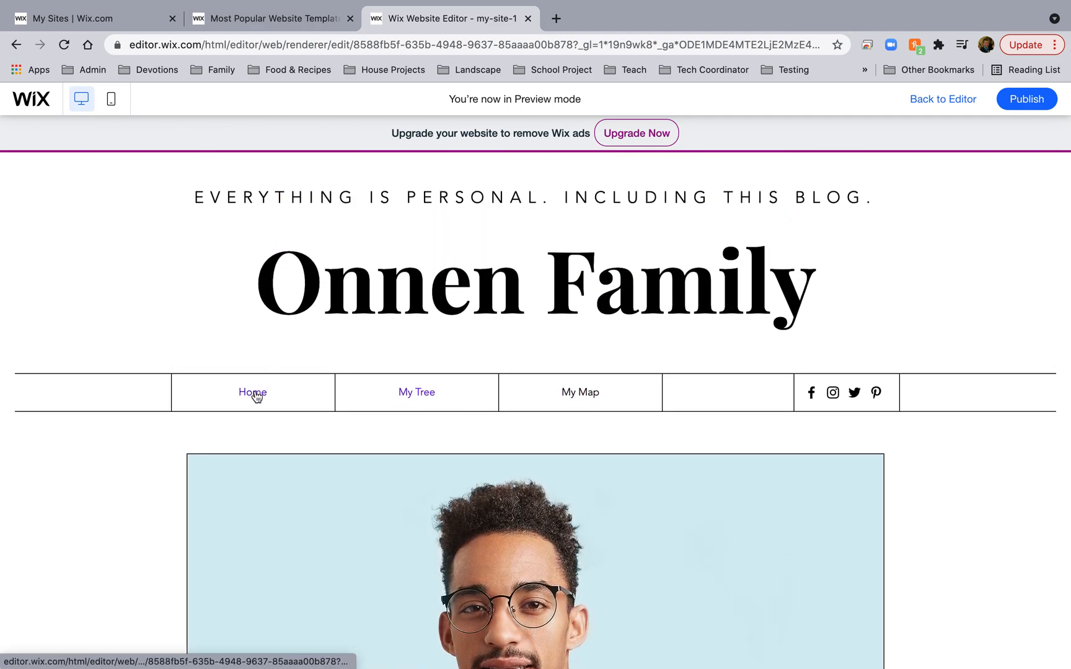
click(257, 393)
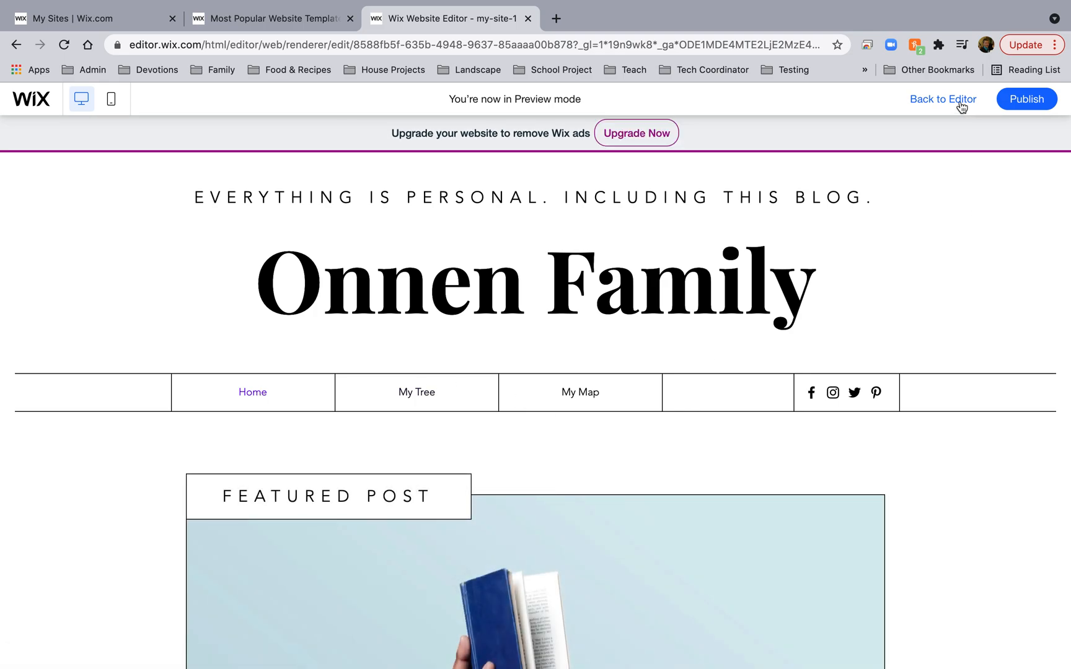
click(948, 101)
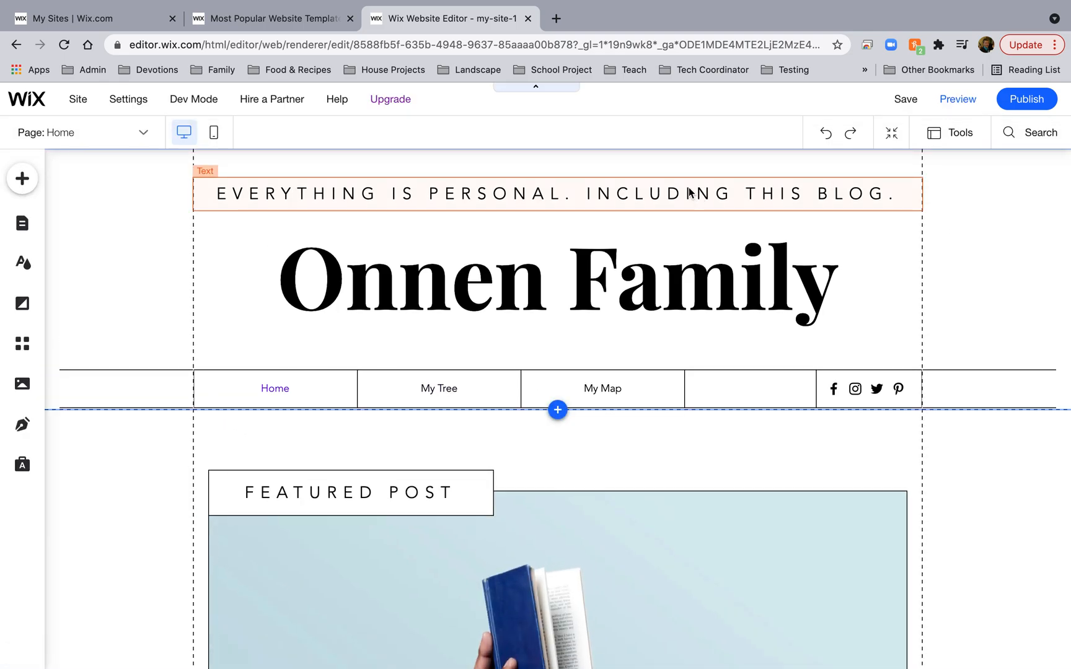
Delete the header tagline, social media icons and vertical divider line.
click(681, 209)
key(Delete)
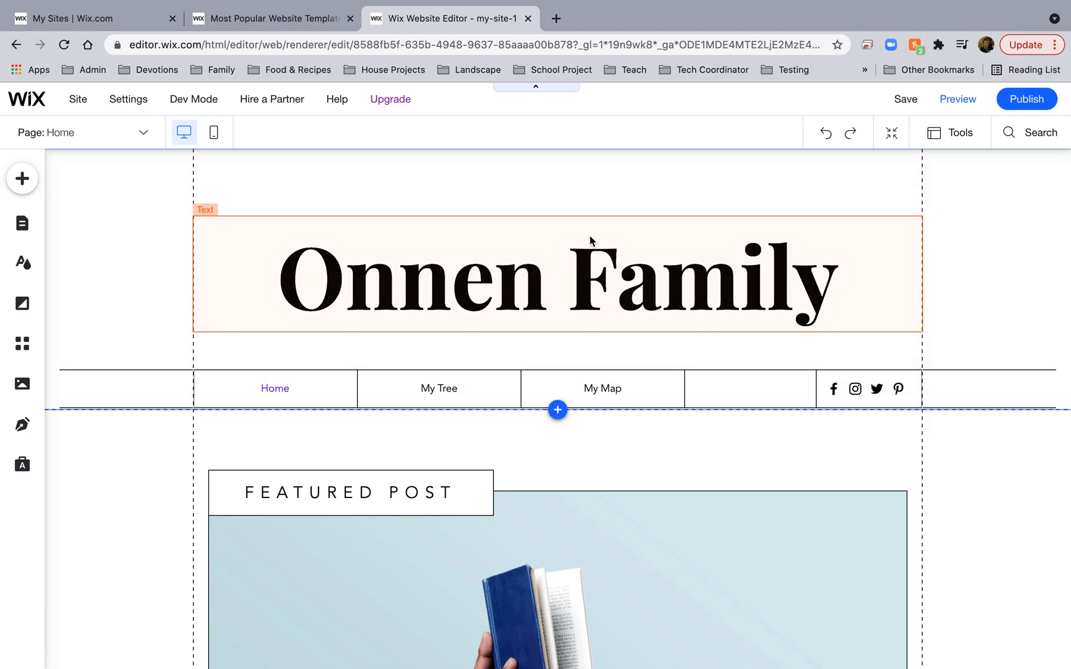
click(845, 390)
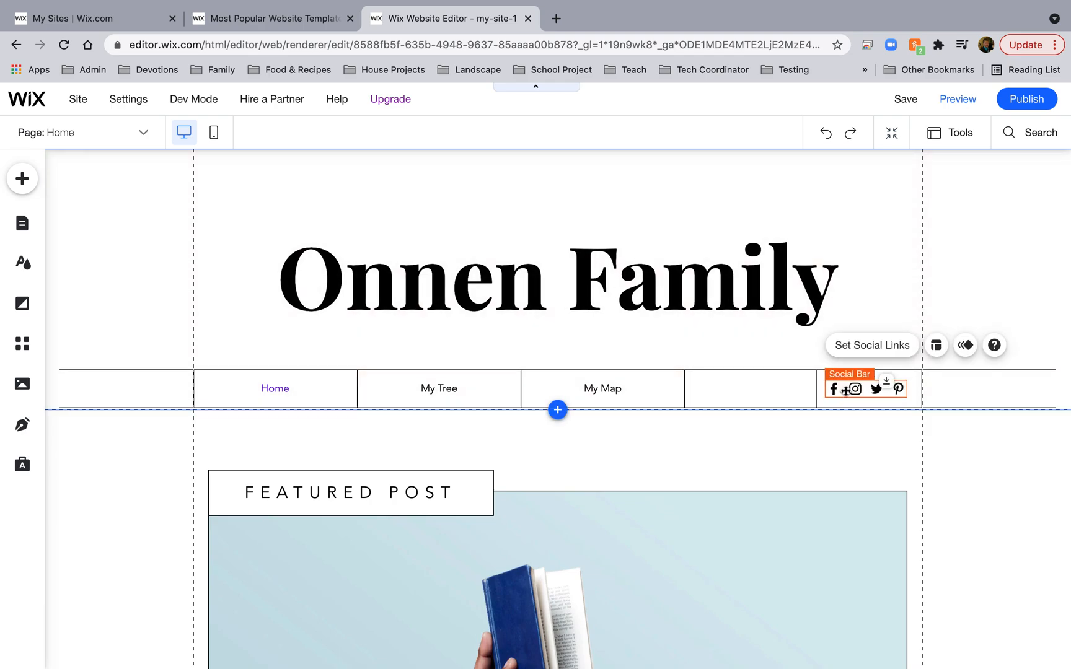
key(Delete)
click(818, 391)
key(Delete)
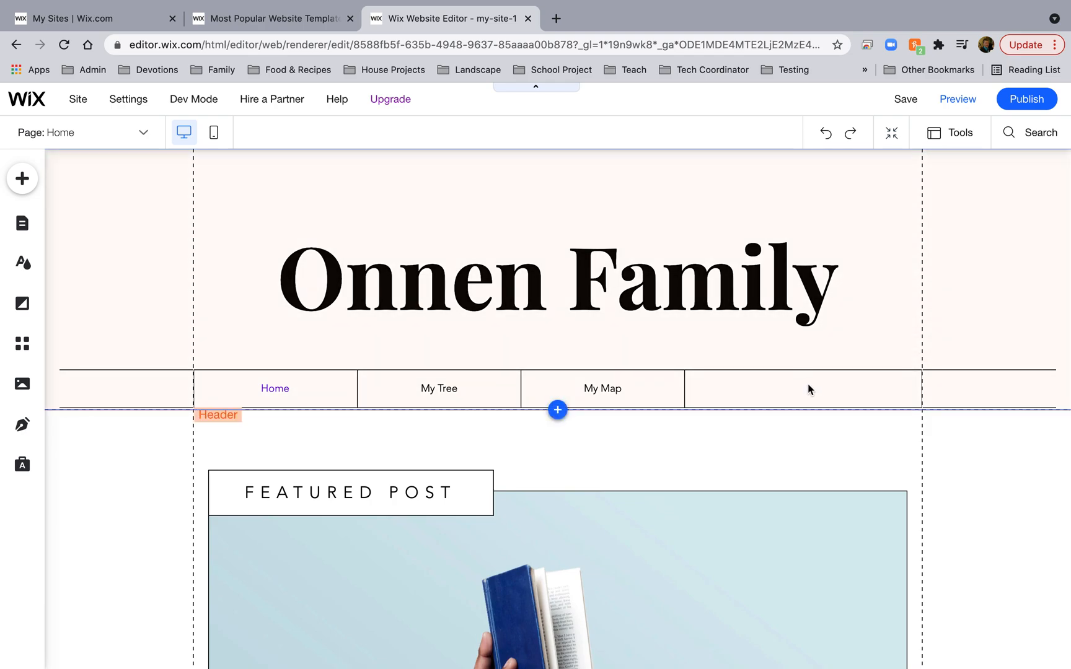
click(796, 392)
Delete the FEATURED POST label and its empty box from the blog post section.
scroll(605, 495, down, 4)
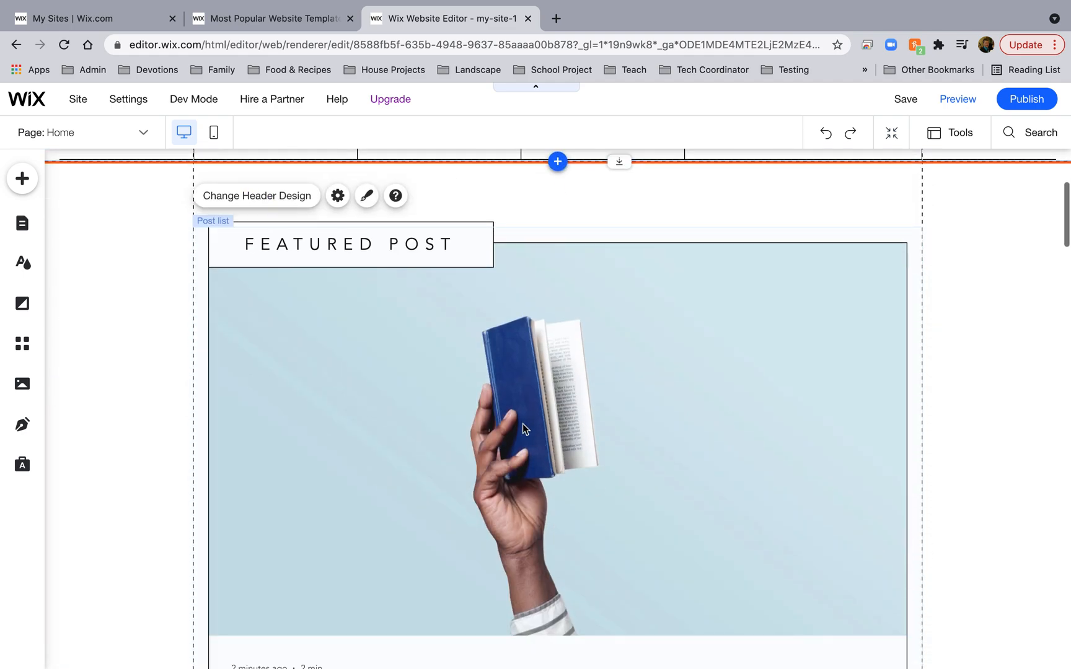
click(415, 258)
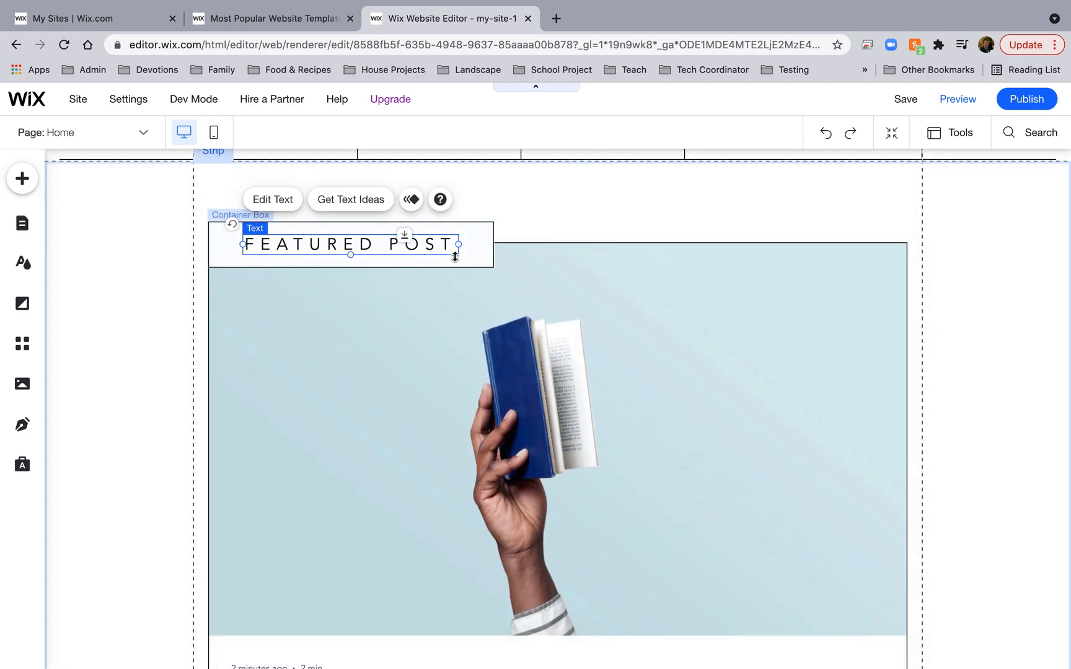
key(Delete)
click(453, 257)
key(Delete)
click(382, 377)
scroll(453, 494, down, 1)
scroll(453, 494, down, 5)
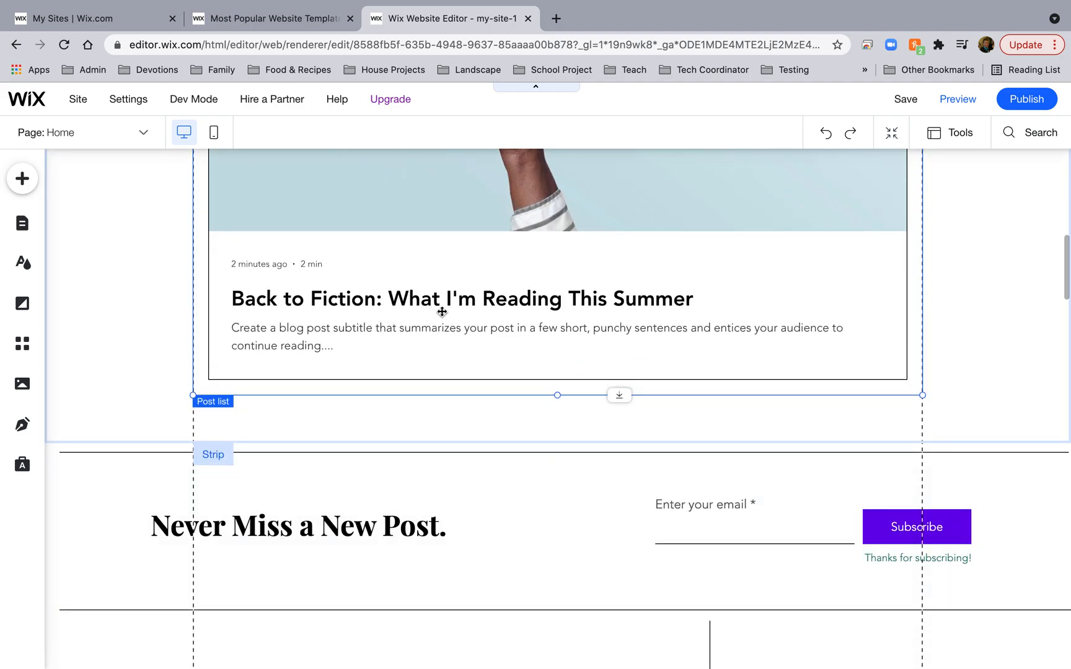
scroll(469, 311, down, 3)
scroll(469, 310, up, 8)
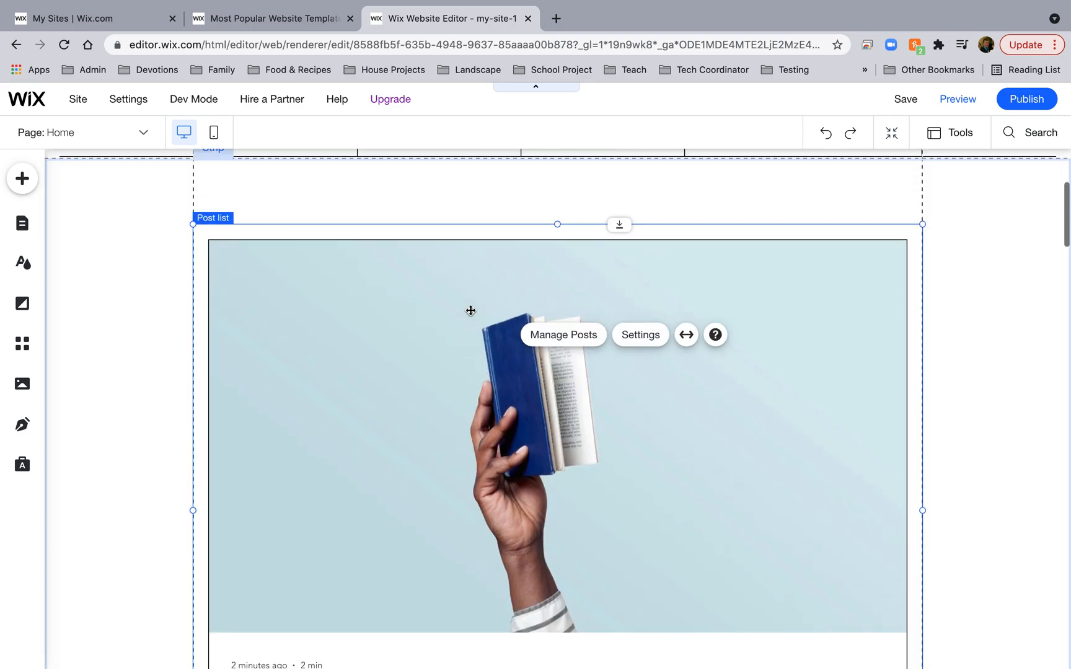
click(92, 276)
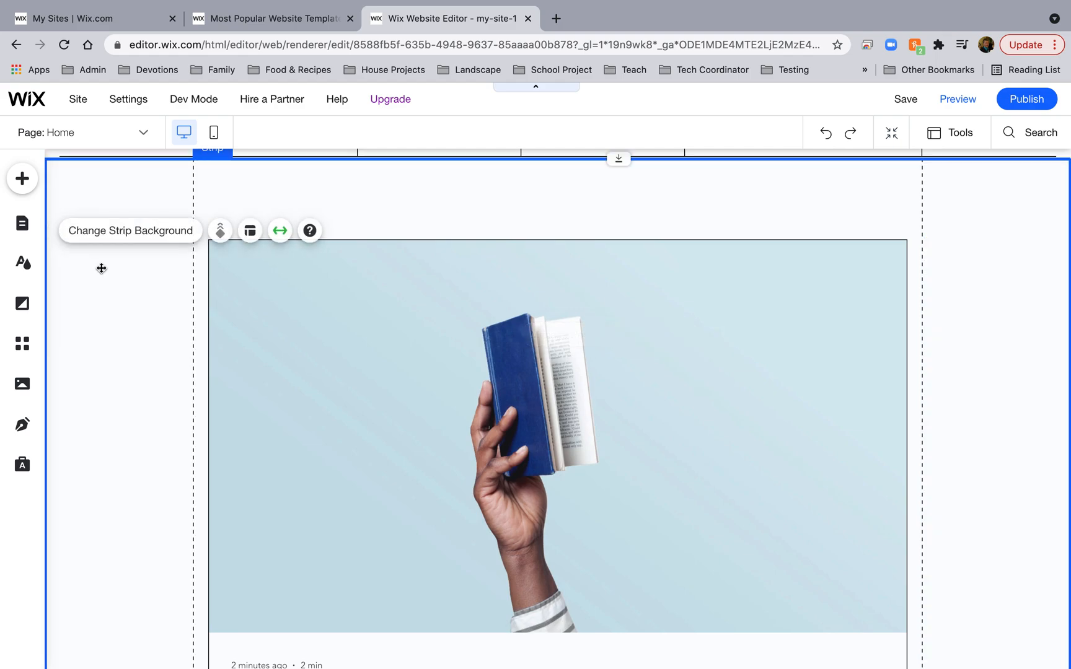
scroll(168, 251, up, 4)
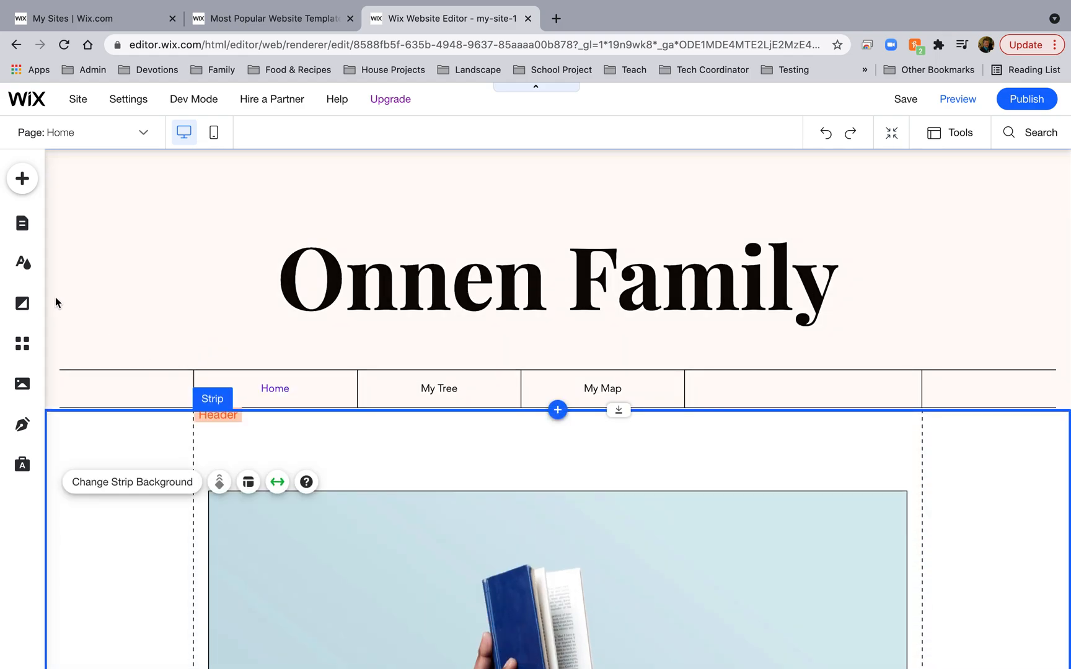
Adjust and apply the lightest Color 2 shade in the Theme Manager.
click(22, 263)
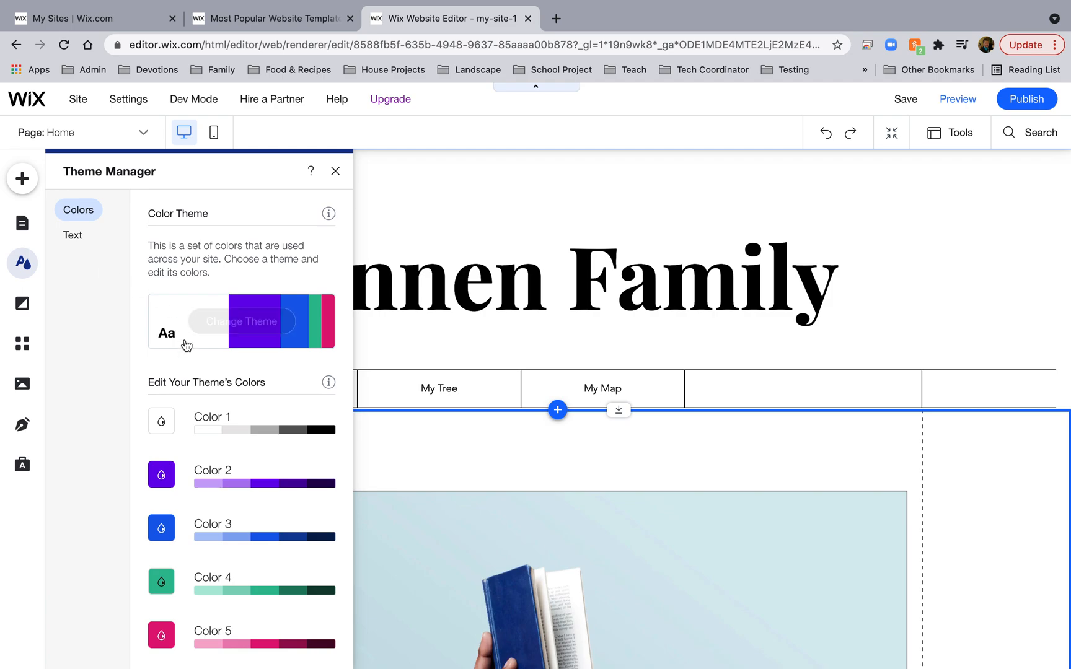
click(206, 482)
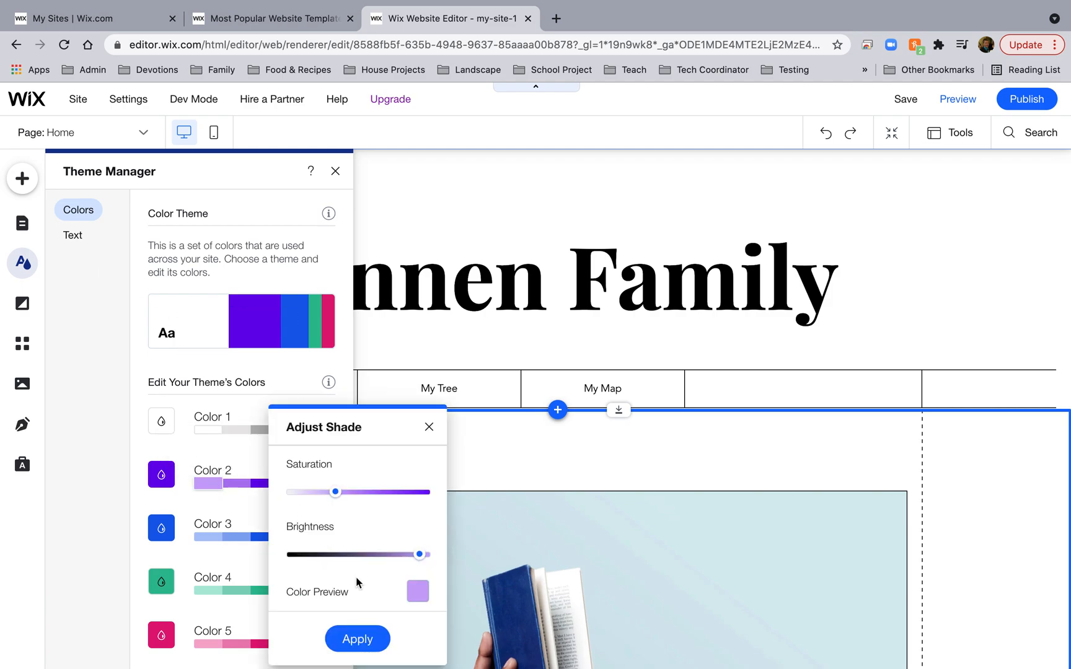
click(357, 639)
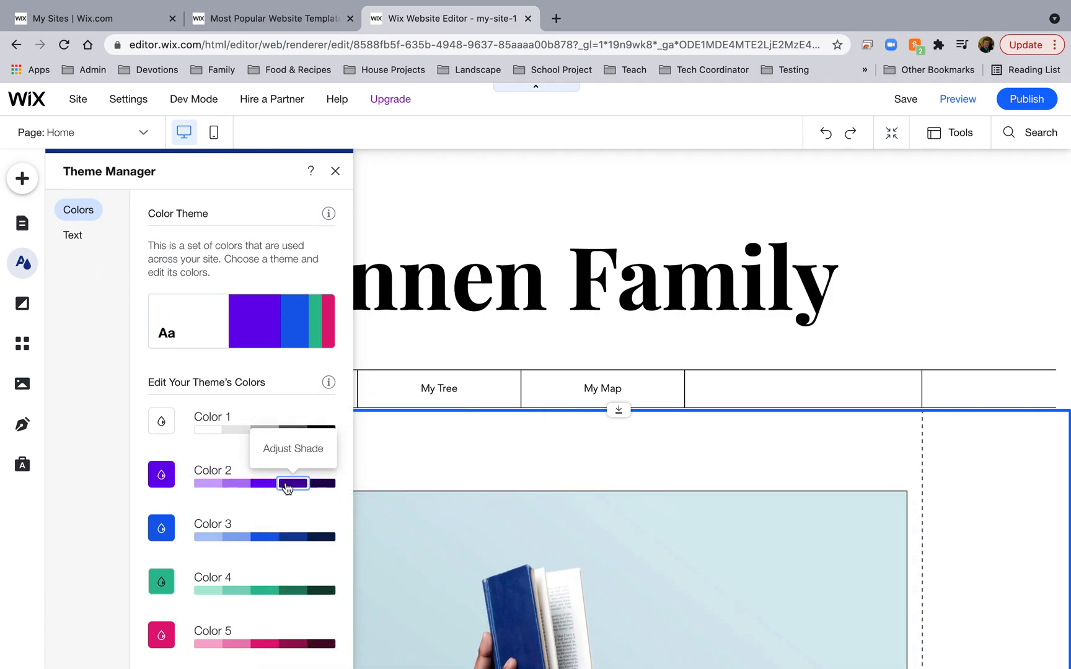
click(285, 484)
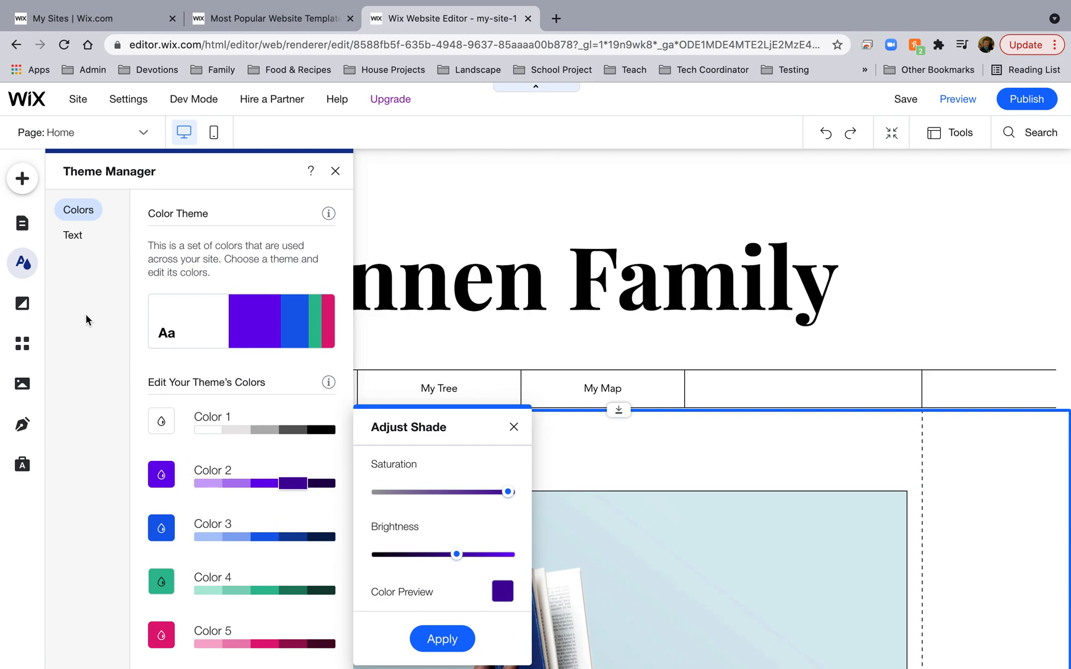
key(Escape)
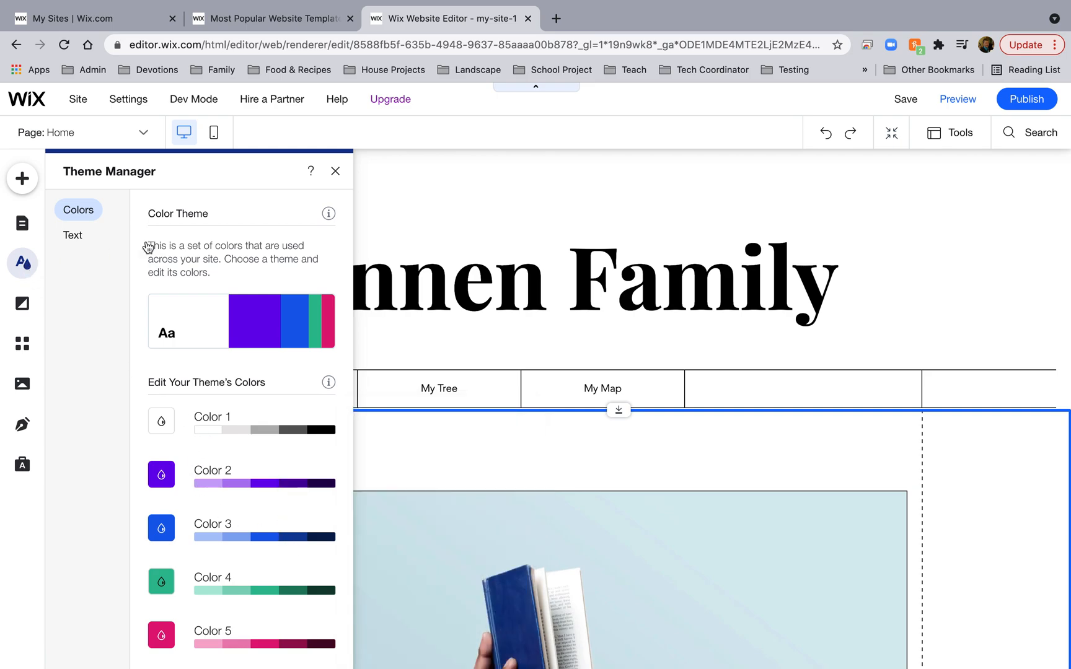
click(336, 171)
Select the header elements, then browse alternative colour themes without changing the current one.
click(428, 288)
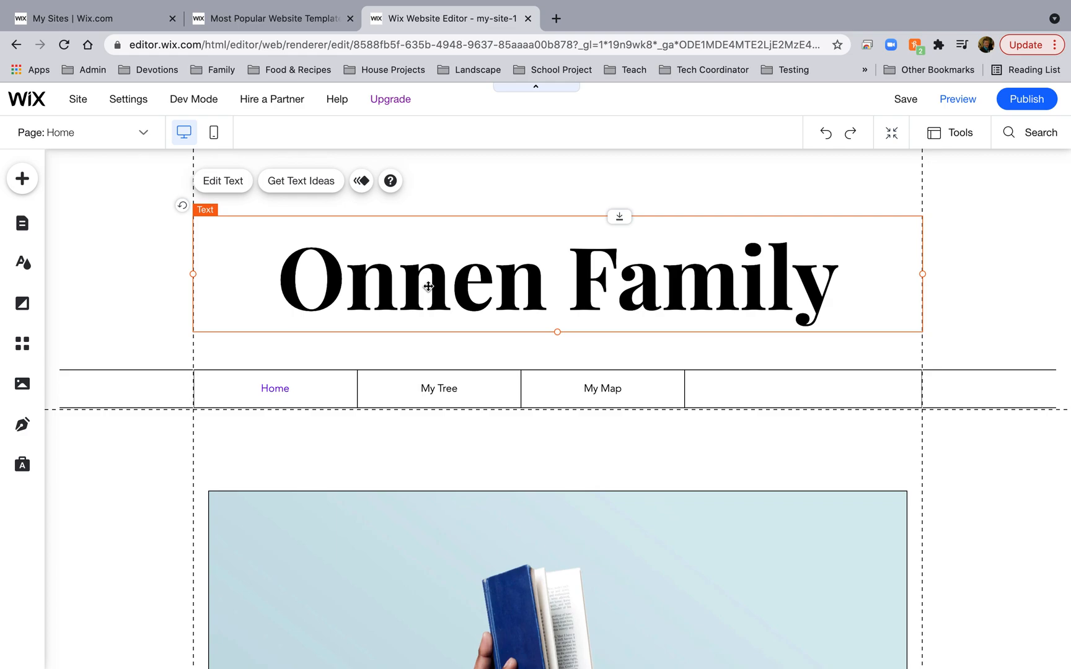
key(super+a)
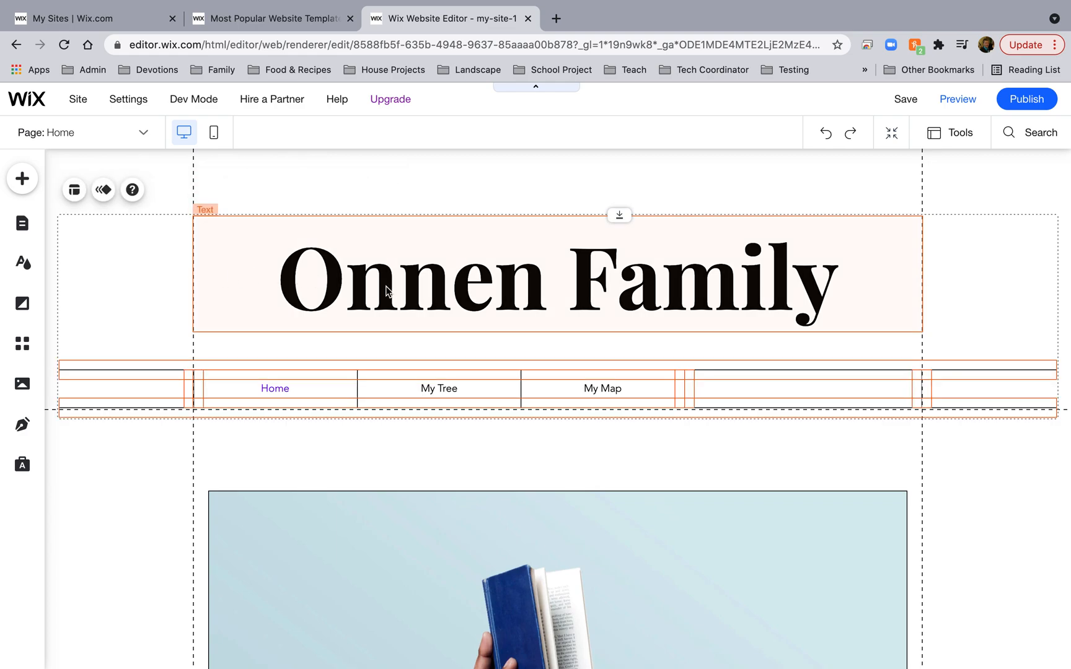
click(23, 263)
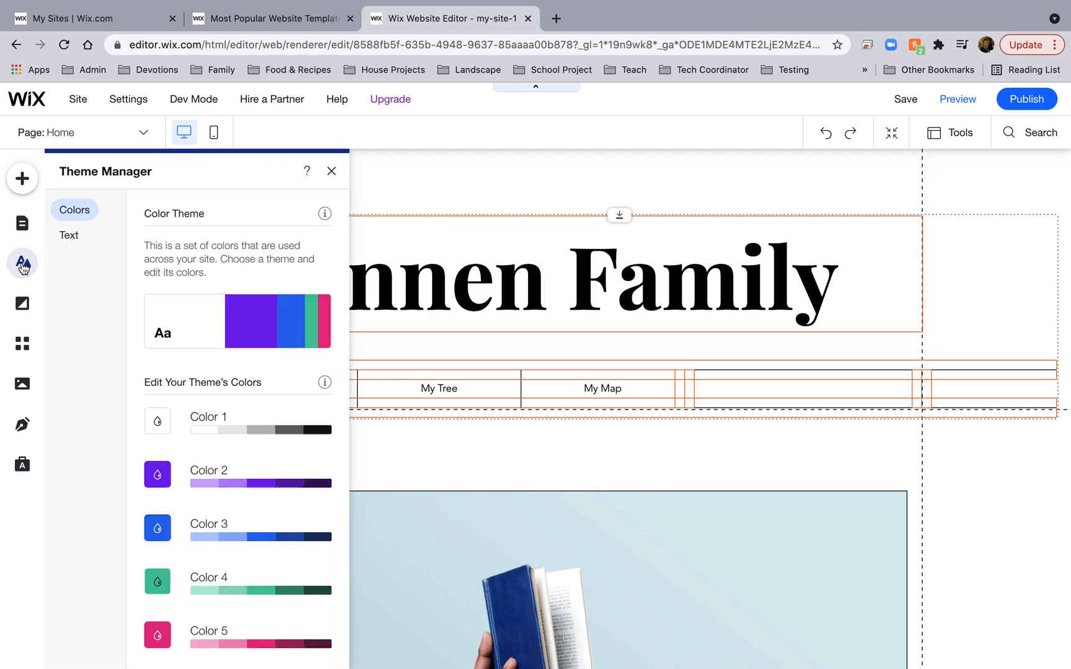
click(256, 320)
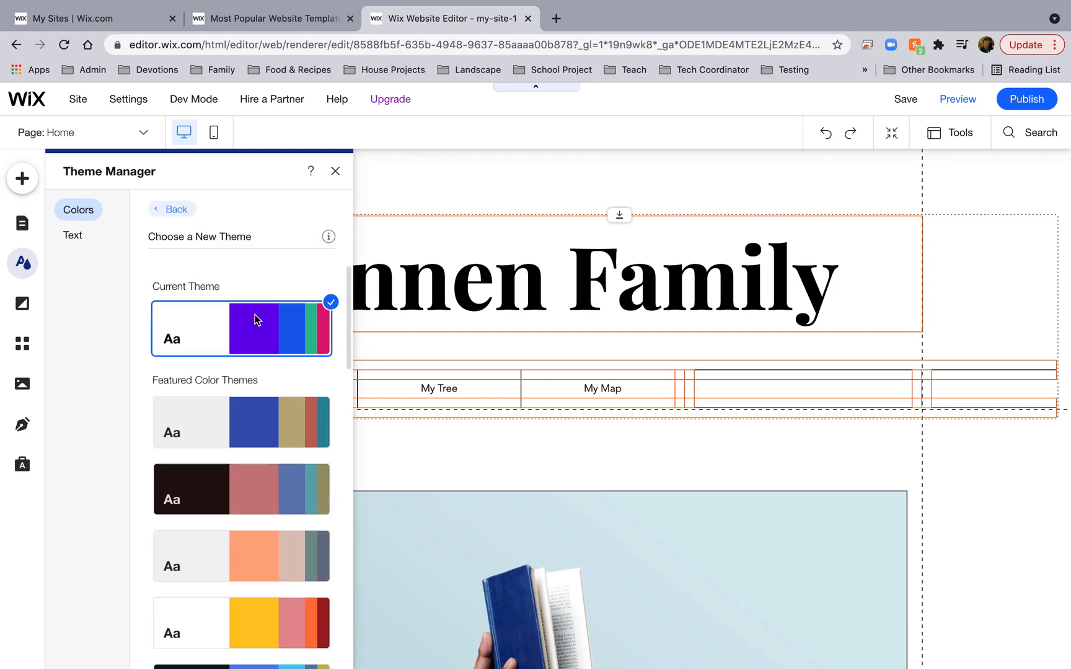
click(335, 171)
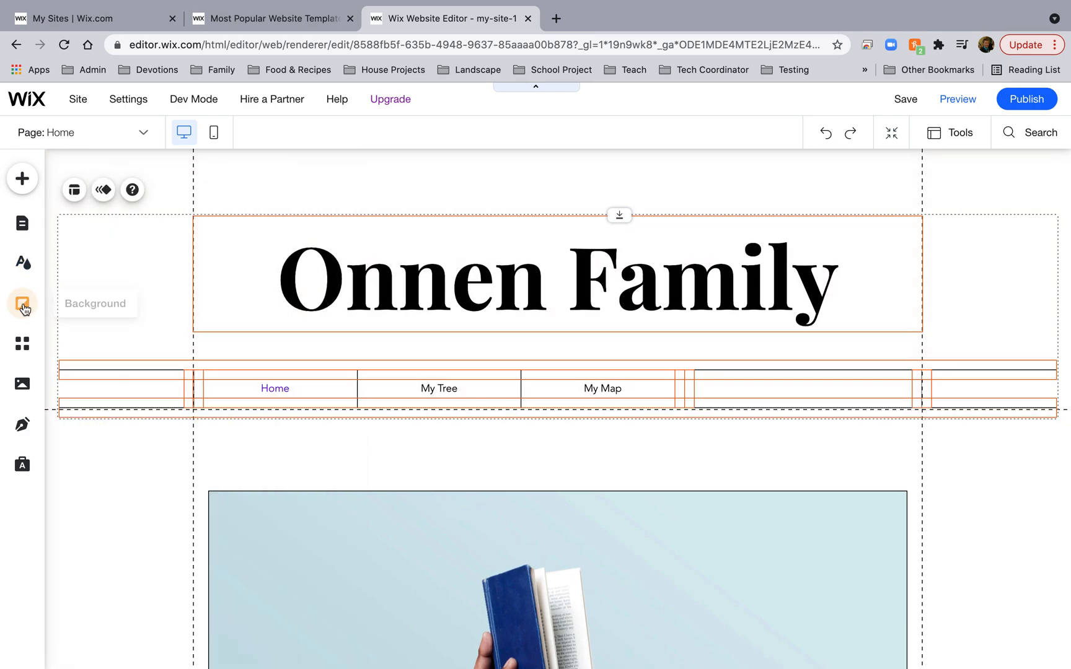
click(25, 306)
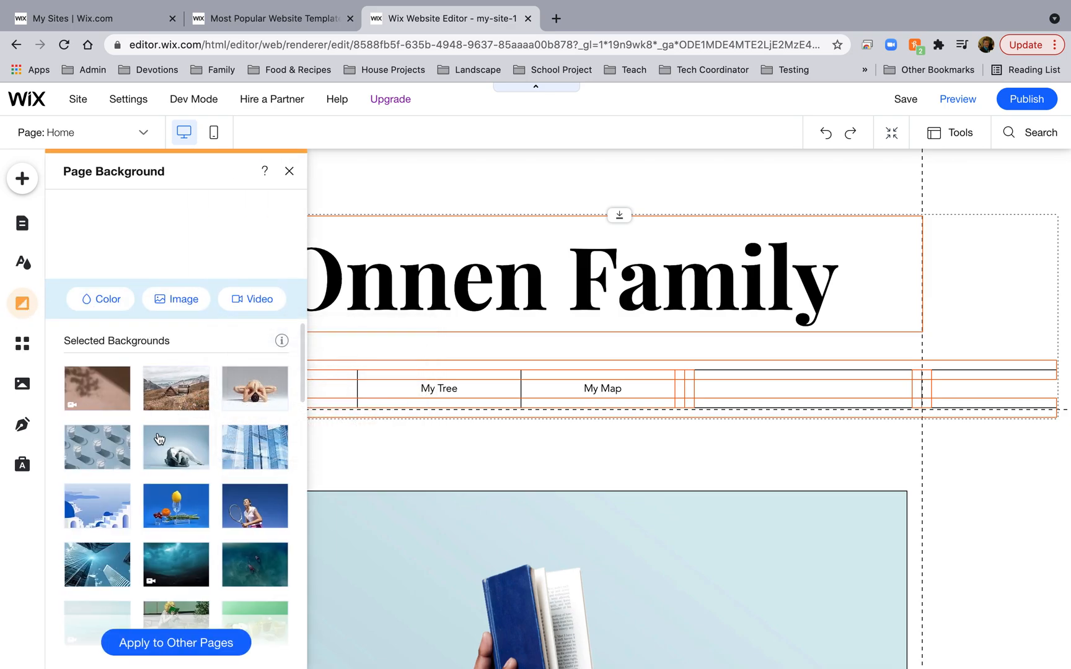
click(172, 402)
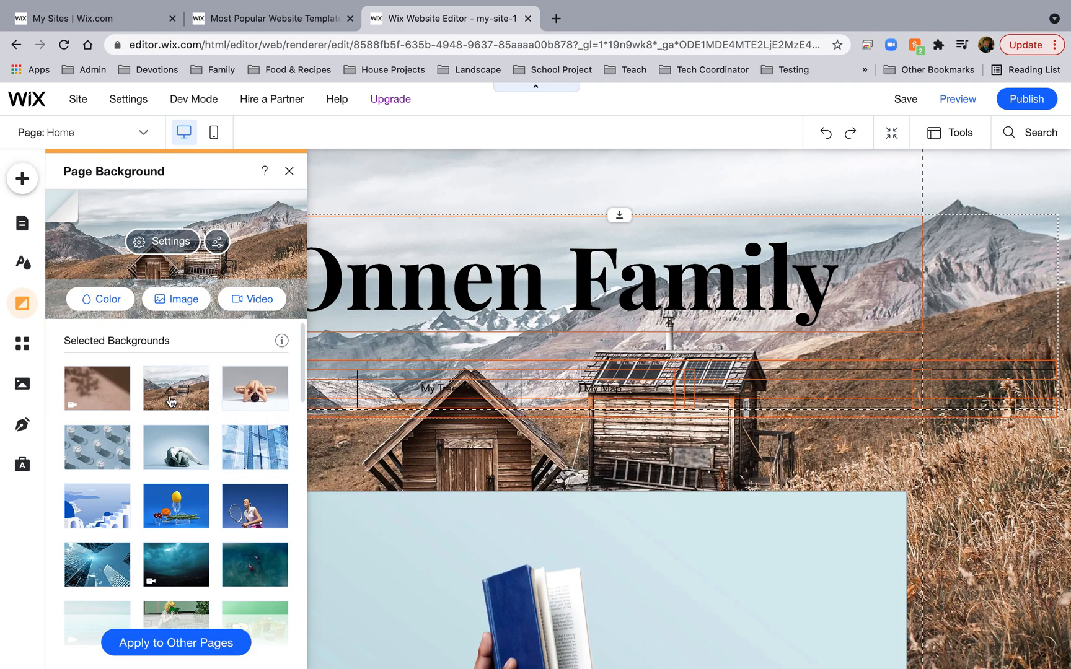
click(290, 174)
scroll(565, 428, down, 2)
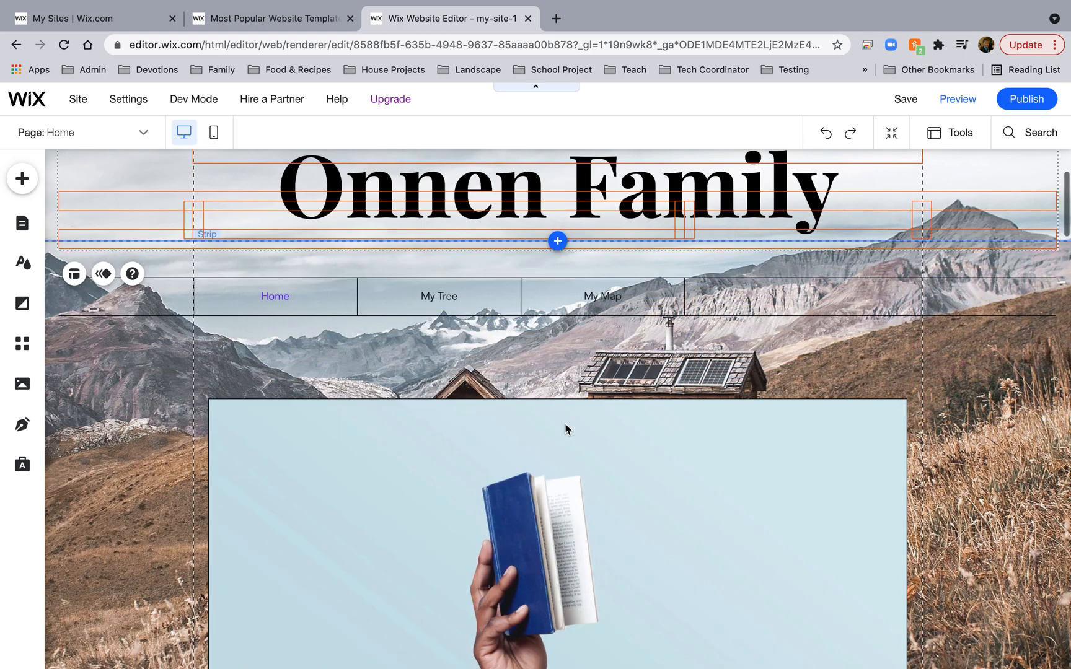
scroll(565, 427, down, 5)
scroll(565, 427, up, 10)
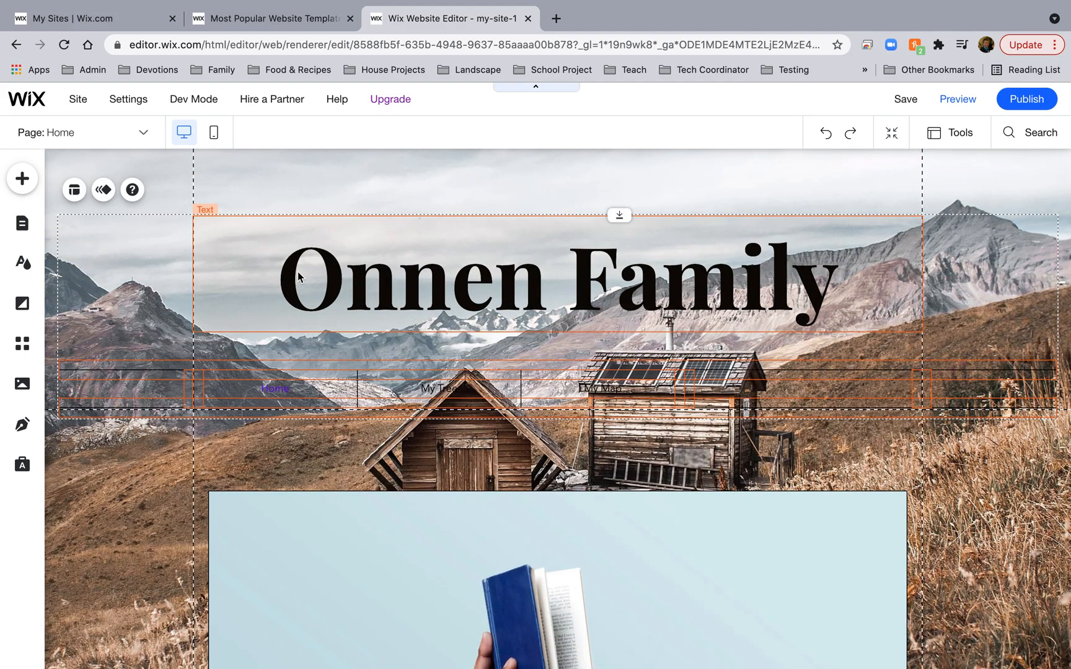
Upload the woman's portrait photo from the Pictures folder and add it to the page.
click(22, 180)
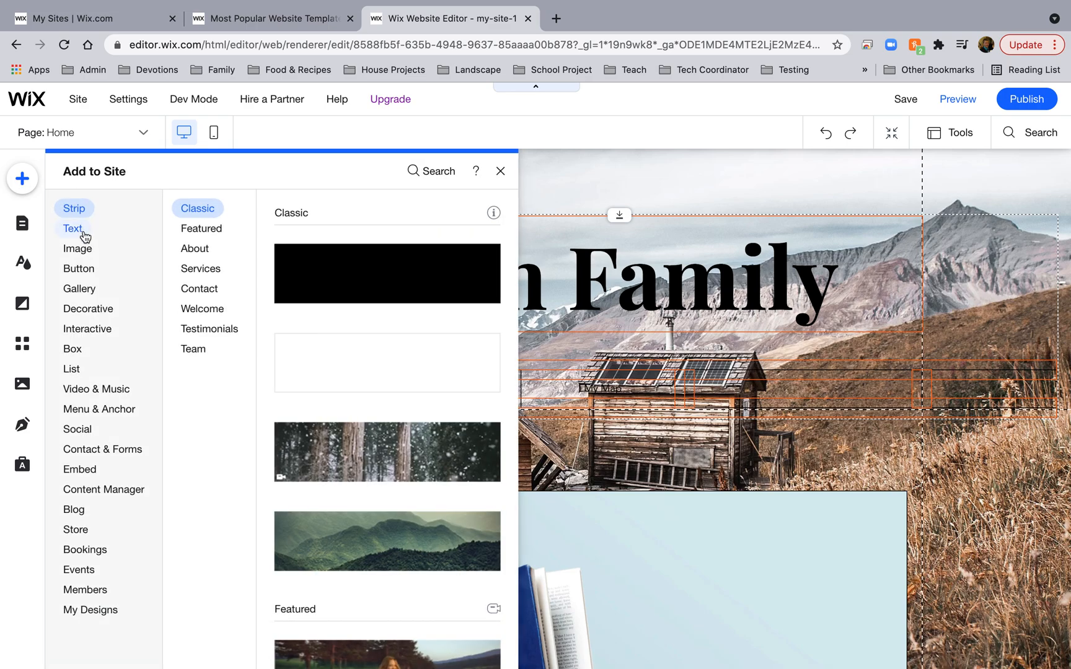
click(85, 235)
click(78, 270)
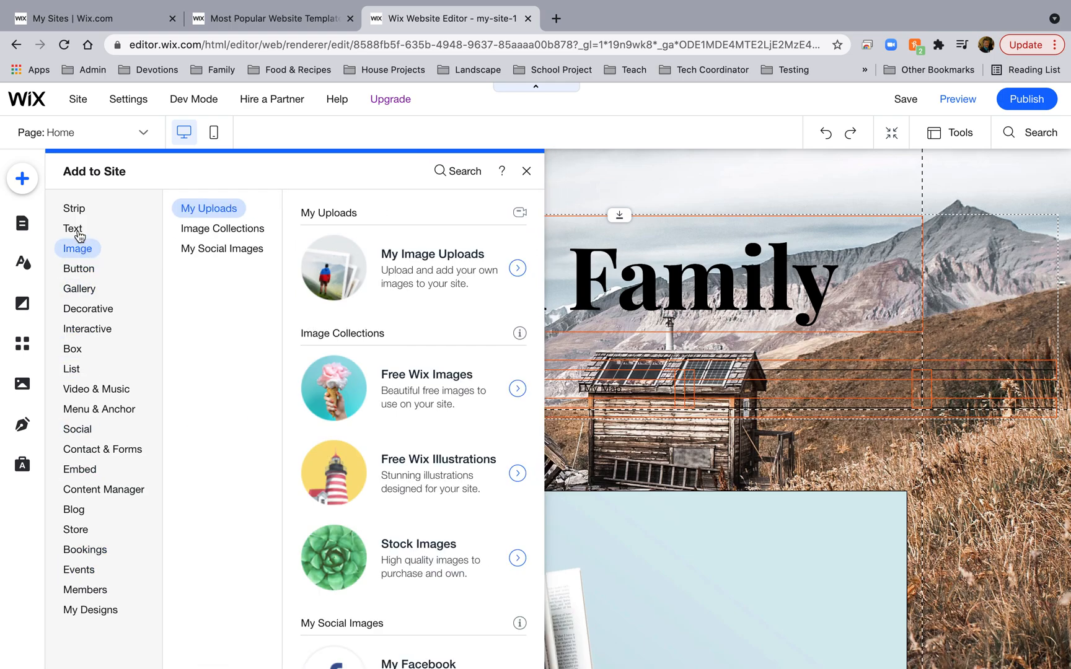
mouse_move(74, 230)
click(366, 273)
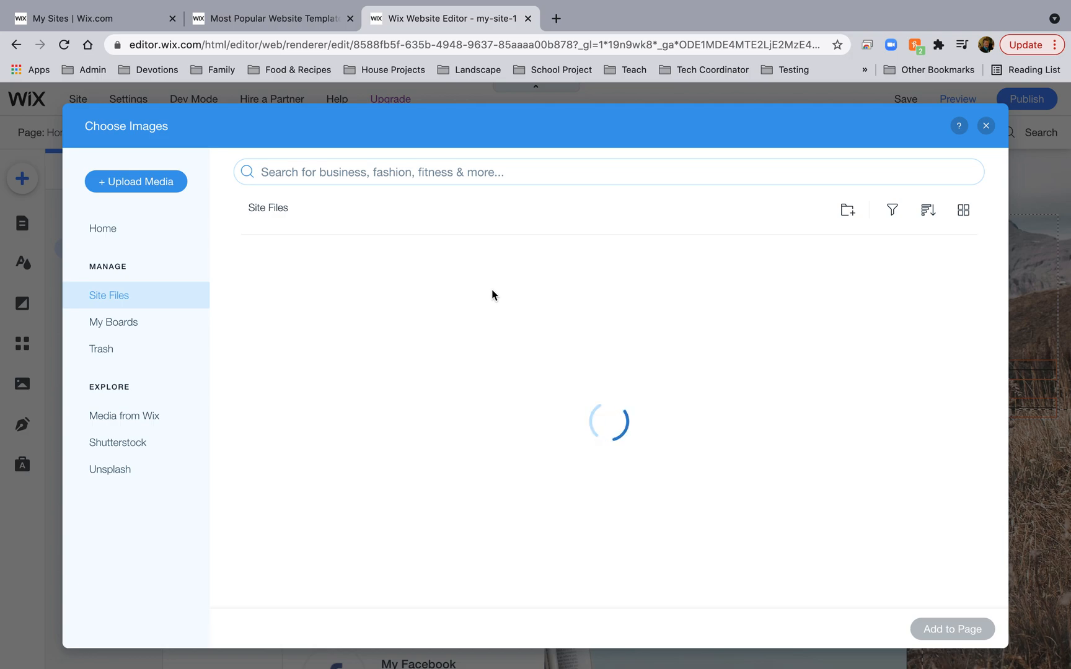
click(138, 180)
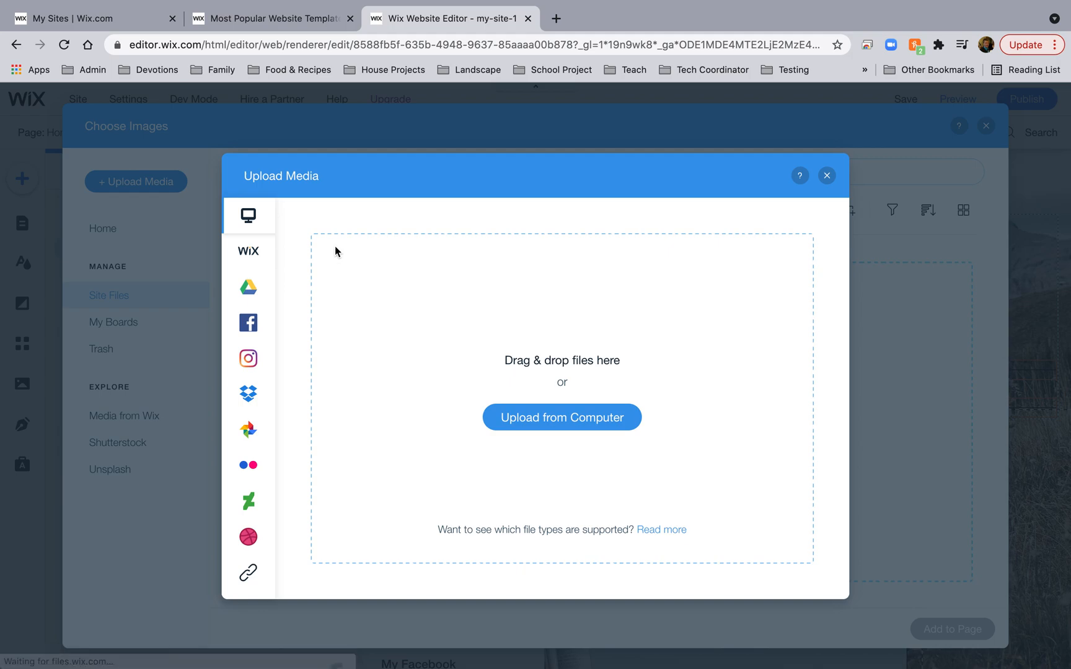
click(546, 422)
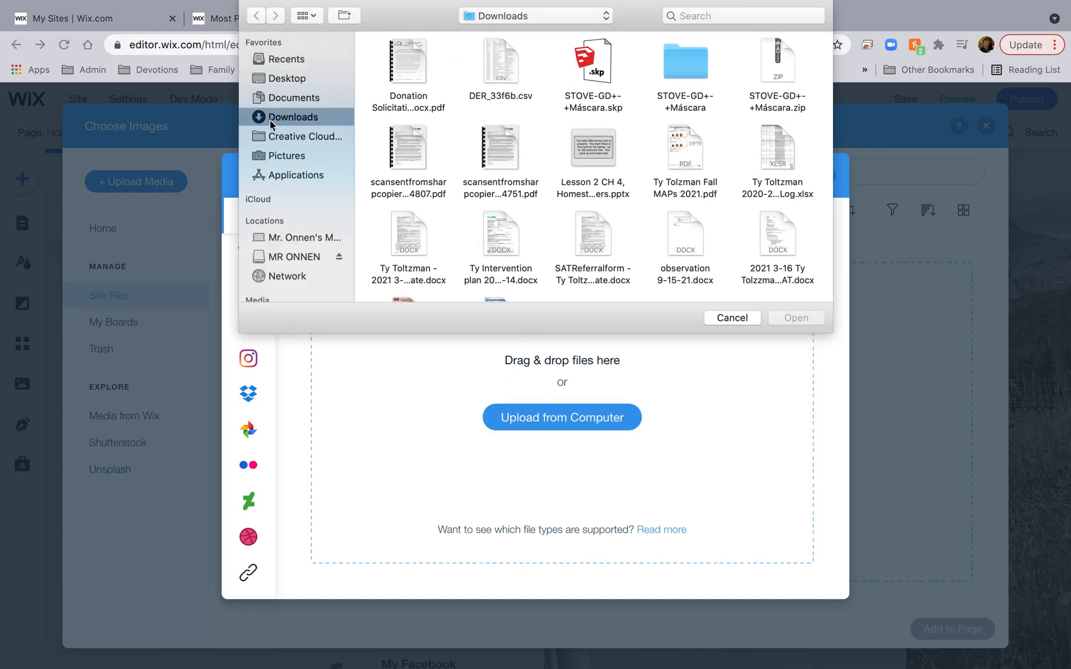
click(288, 156)
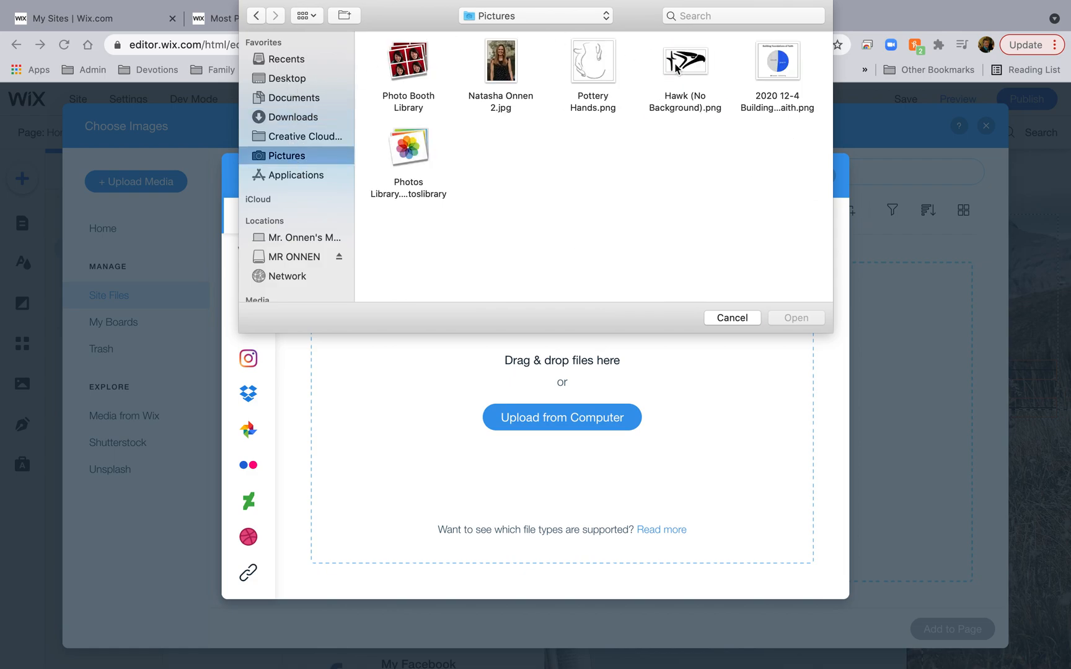
click(676, 67)
click(505, 60)
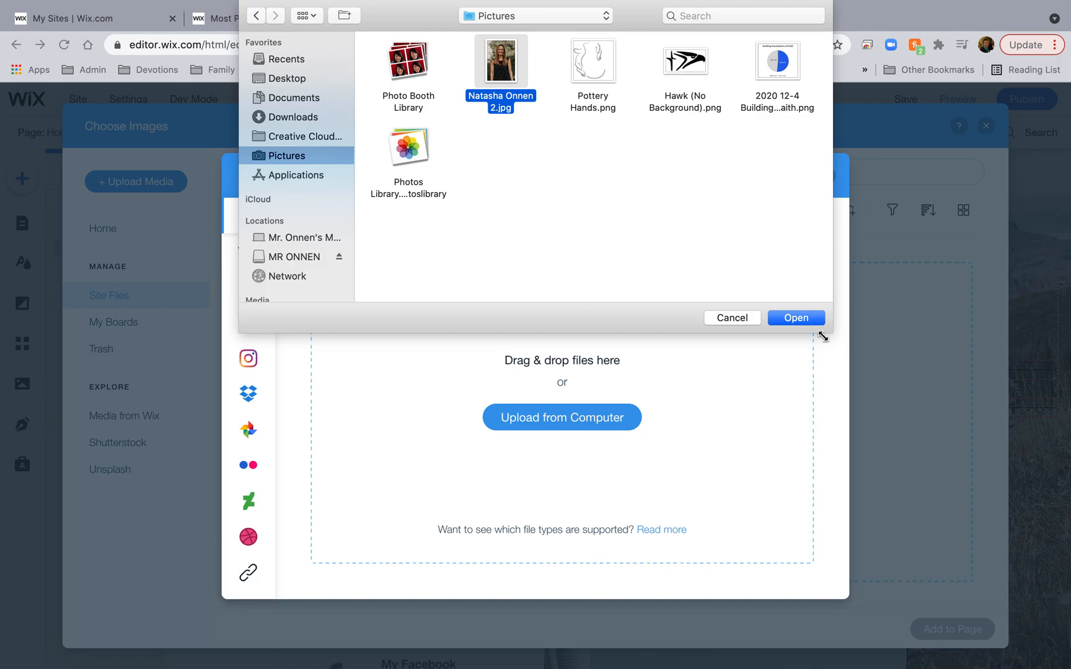
click(797, 318)
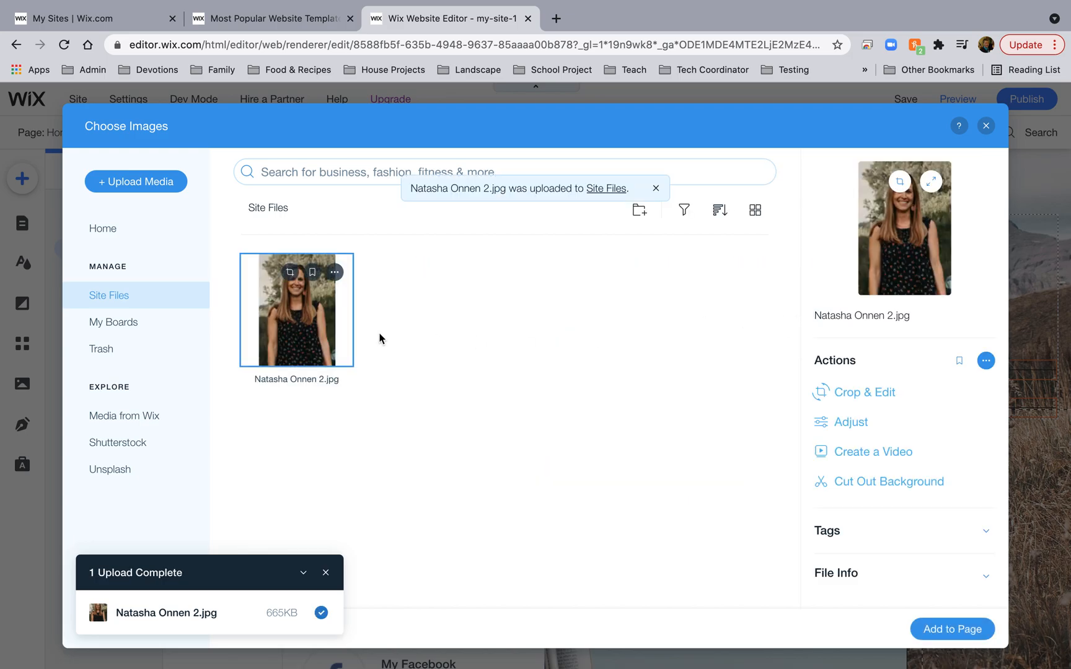
click(950, 629)
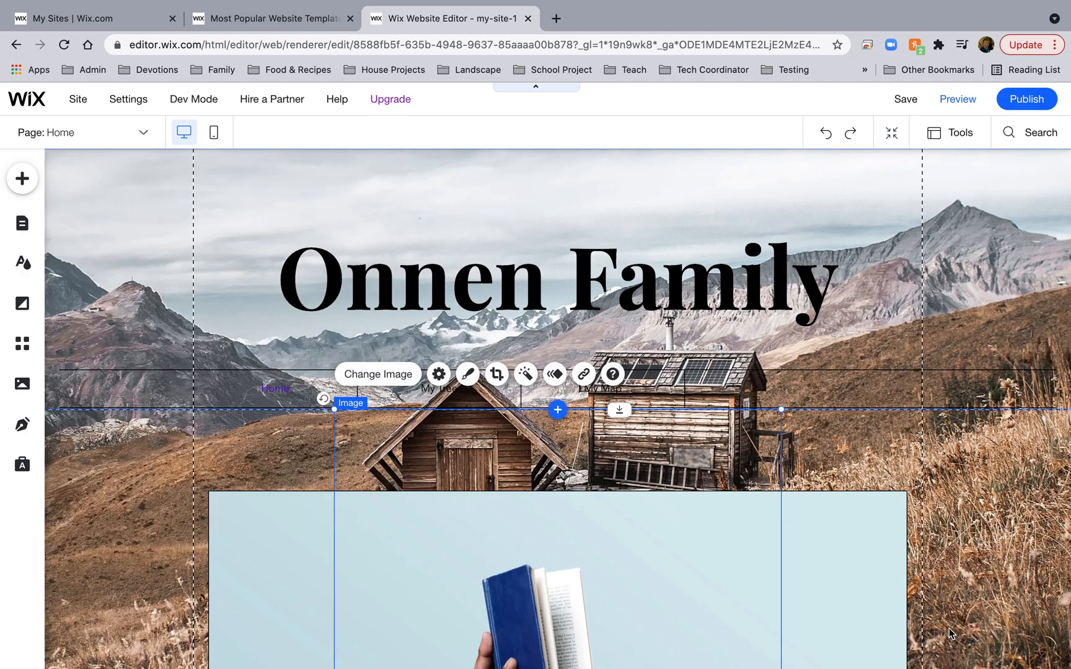
Shrink the portrait and move it to the right side of the mountain strip.
scroll(734, 393, down, 5)
scroll(762, 341, up, 4)
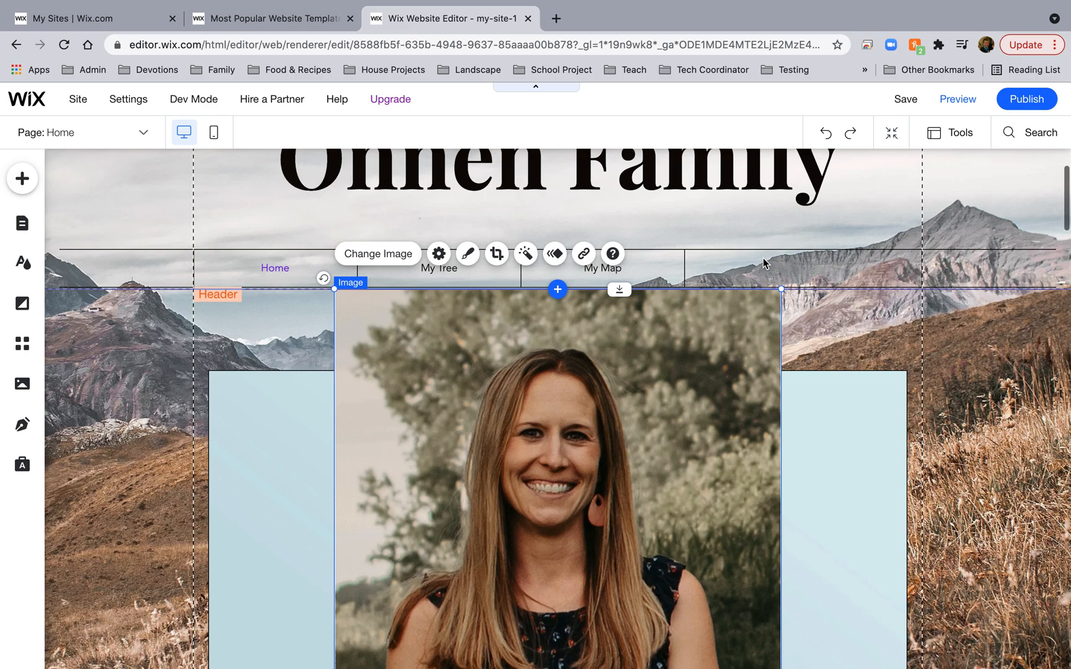
mouse_move(783, 289)
mouse_down()
mouse_move(546, 452)
mouse_move(401, 607)
mouse_move(442, 590)
mouse_move(772, 307)
mouse_up()
scroll(442, 590, down, 4)
scroll(772, 307, up, 3)
drag(763, 371, 824, 308)
Delete the blog post list from the Home page.
click(587, 334)
key(Delete)
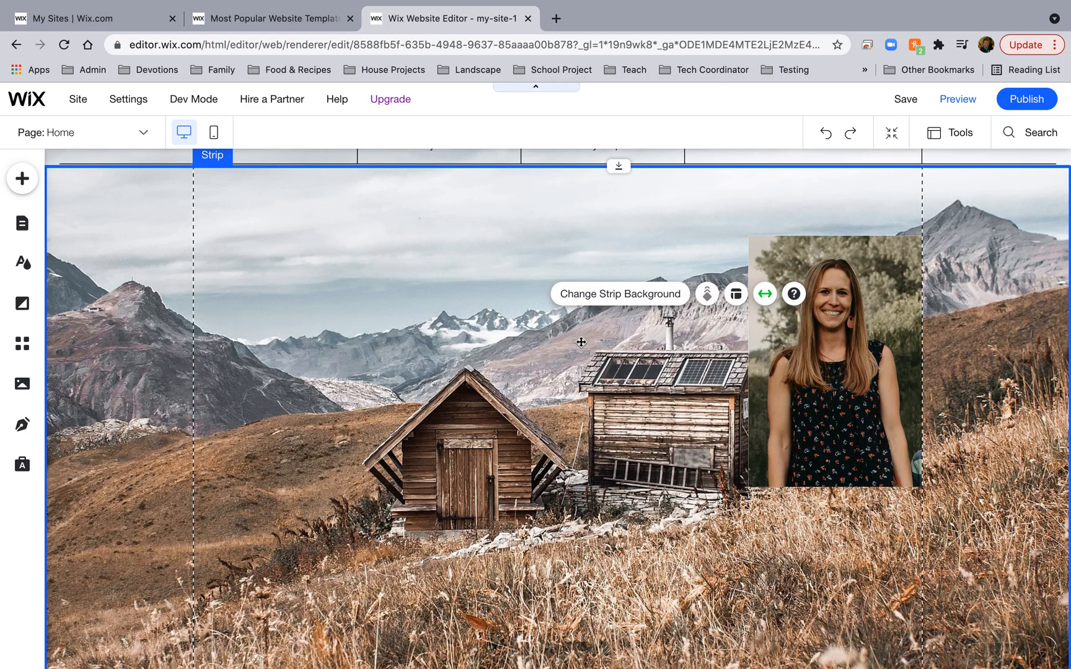
click(554, 366)
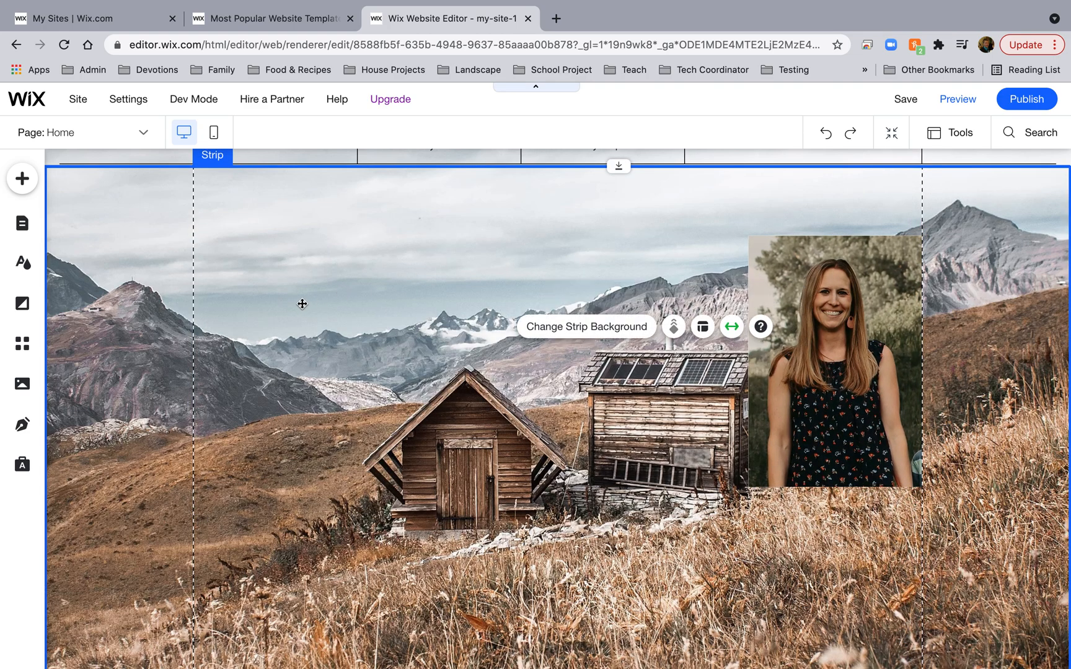
click(25, 180)
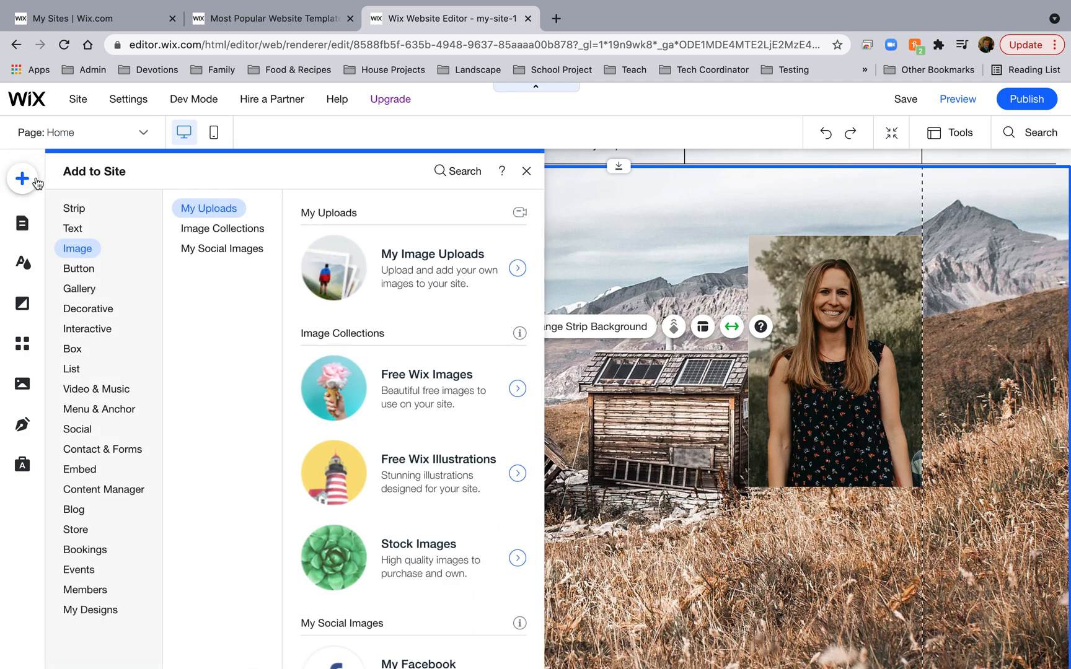
Add a Heading 2 with her name and birth date, widen it, and move it into the sky left of the portrait.
click(84, 230)
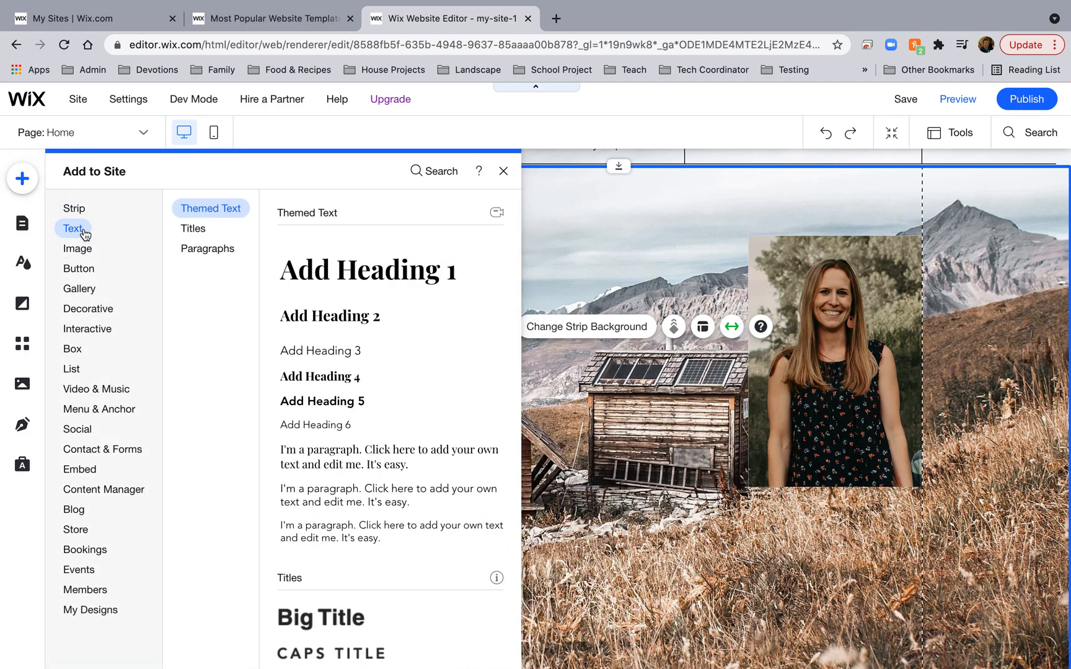
click(326, 321)
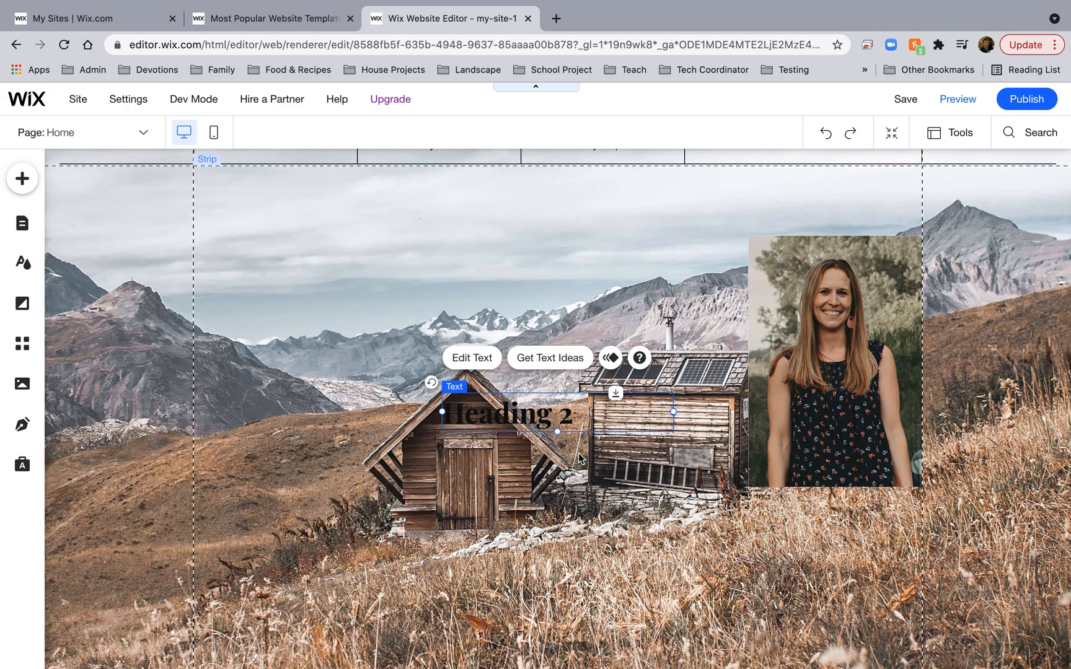
double_click(508, 411)
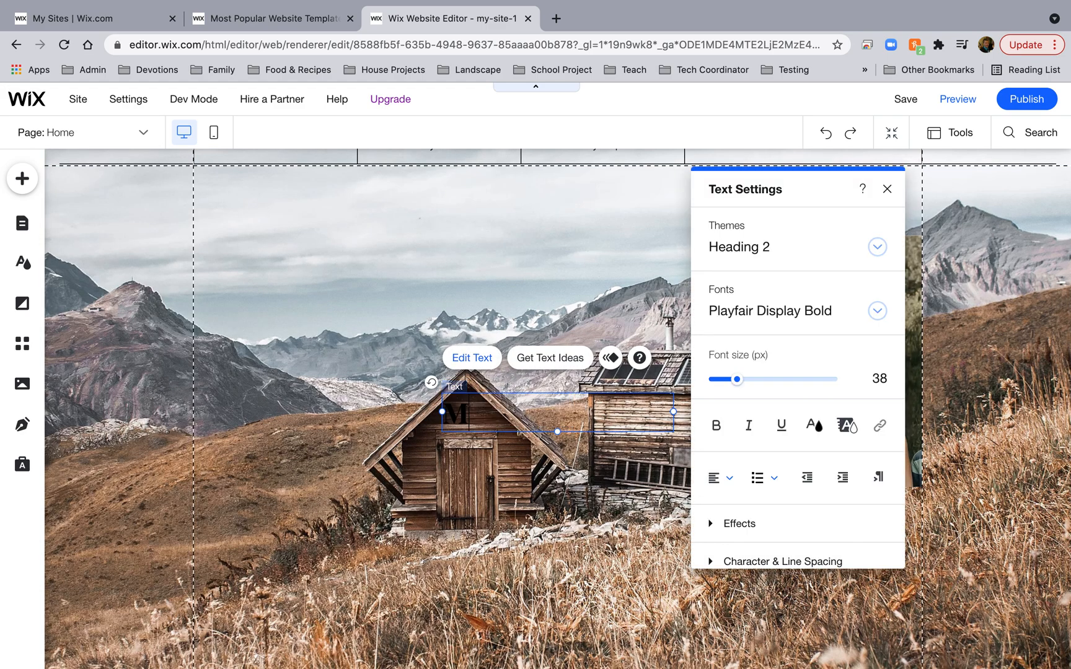
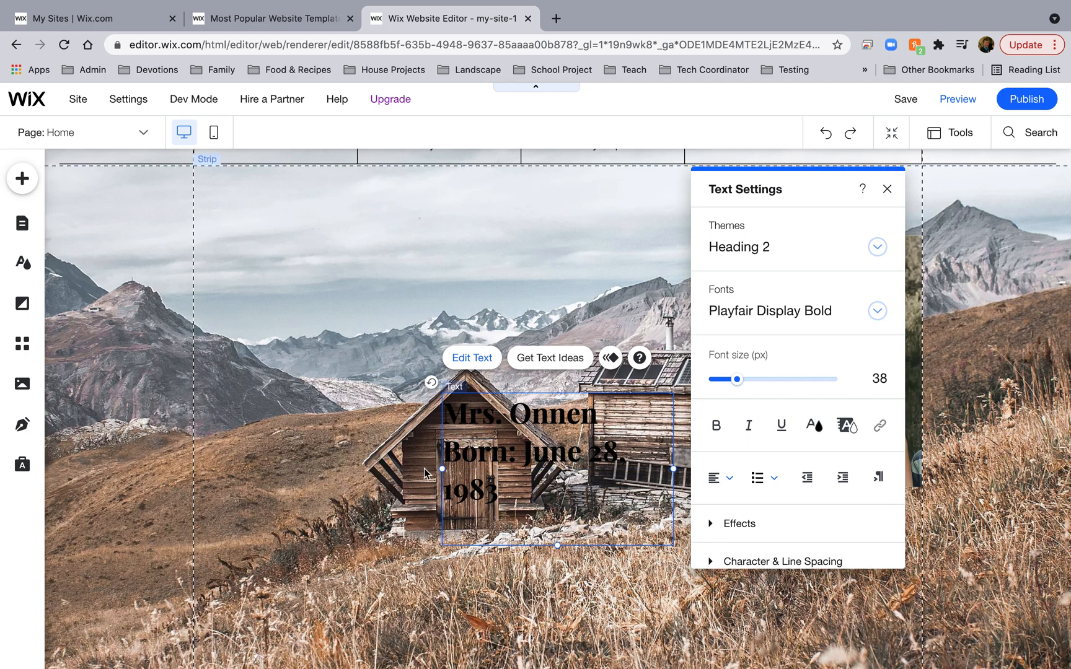
drag(437, 474, 355, 471)
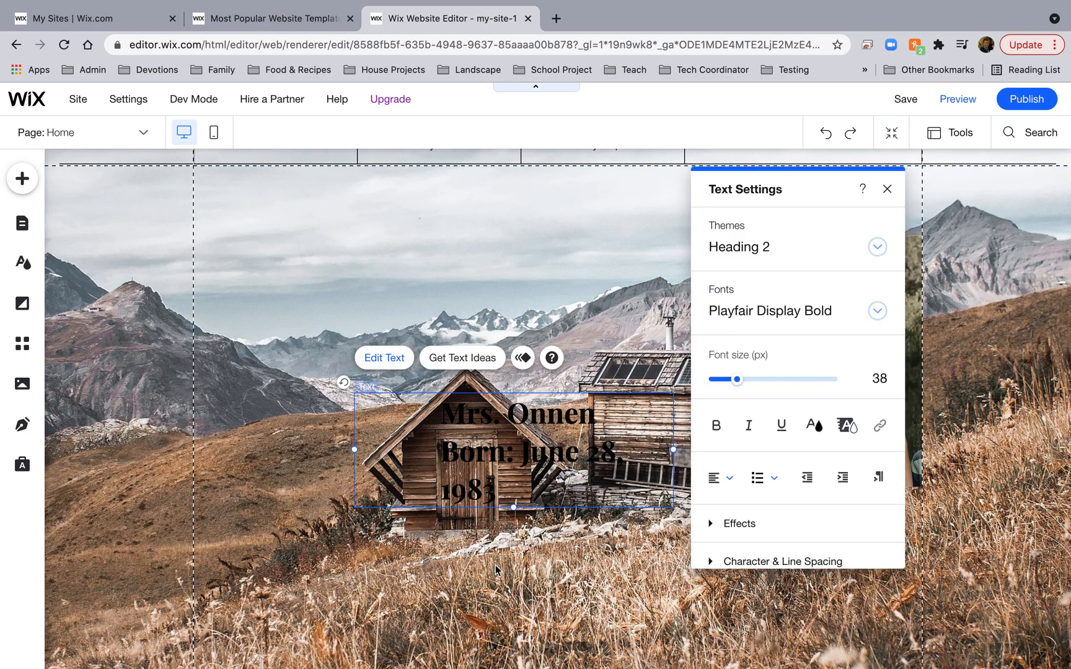
click(516, 538)
drag(497, 459, 422, 308)
click(178, 320)
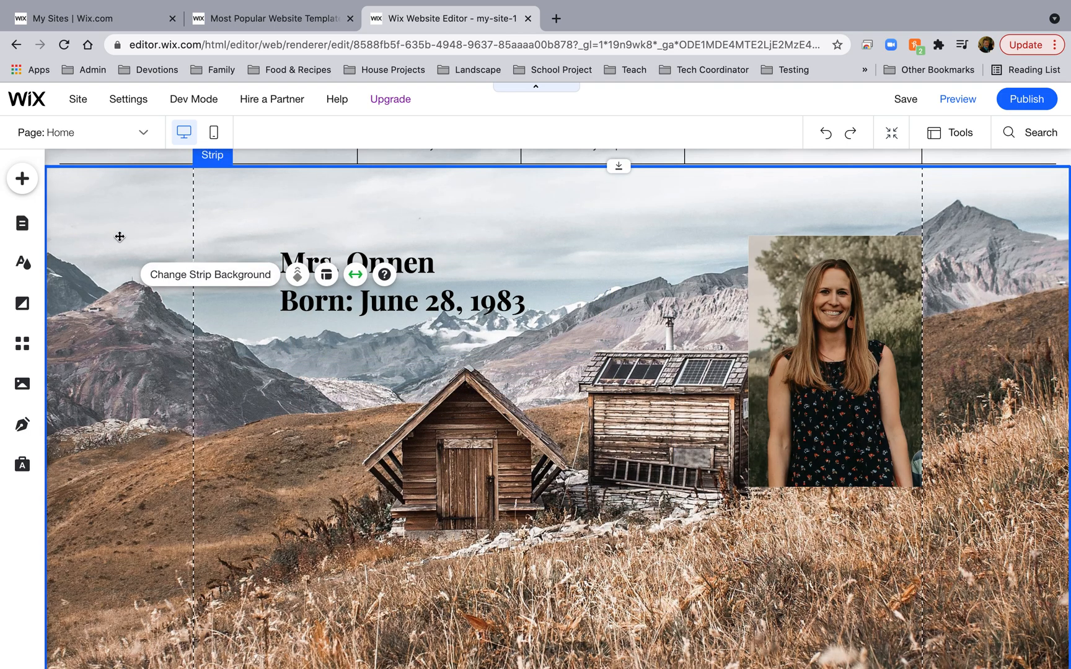
Restore the deleted strip, give it a solid light grey #E8E6E6 background, and shift the portrait left.
key(Delete)
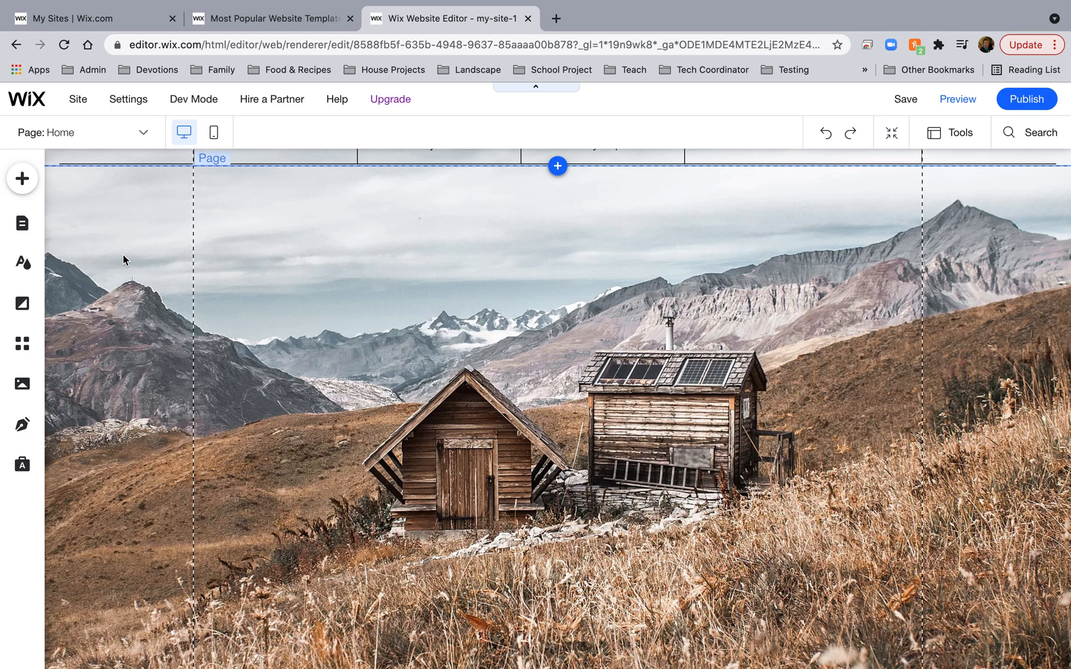
key(ctrl+z)
click(121, 256)
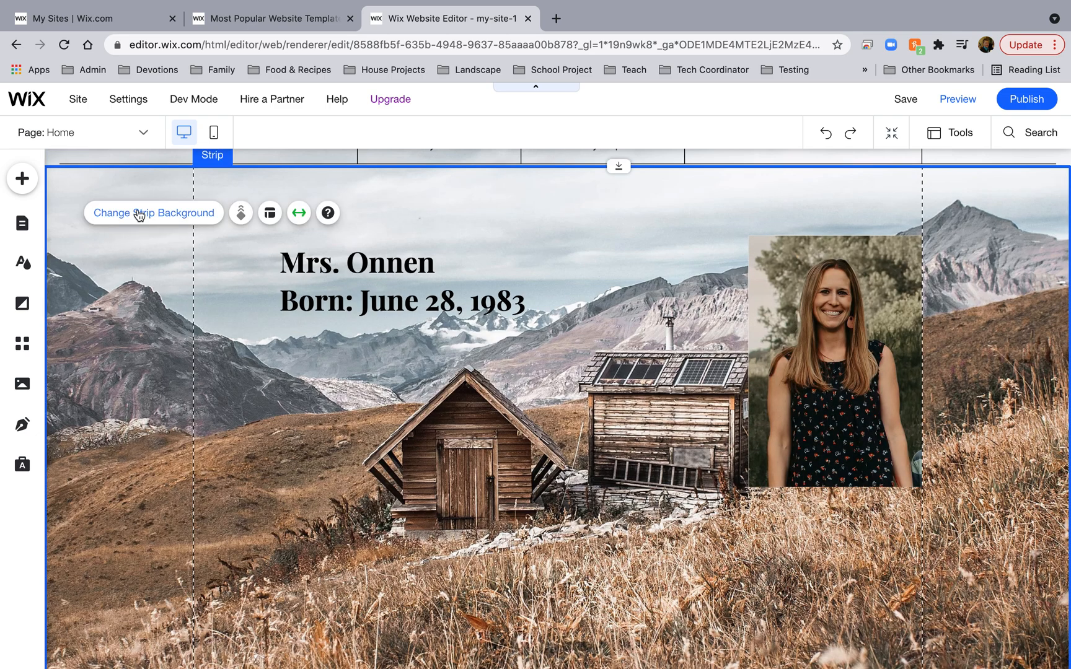
click(139, 214)
click(886, 315)
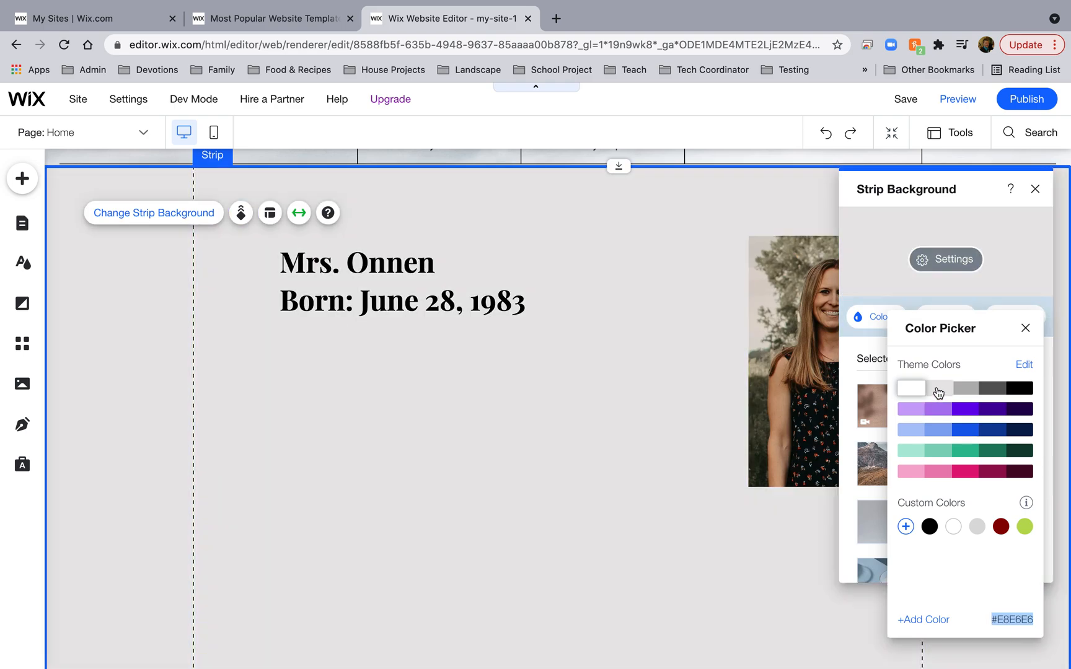
click(938, 389)
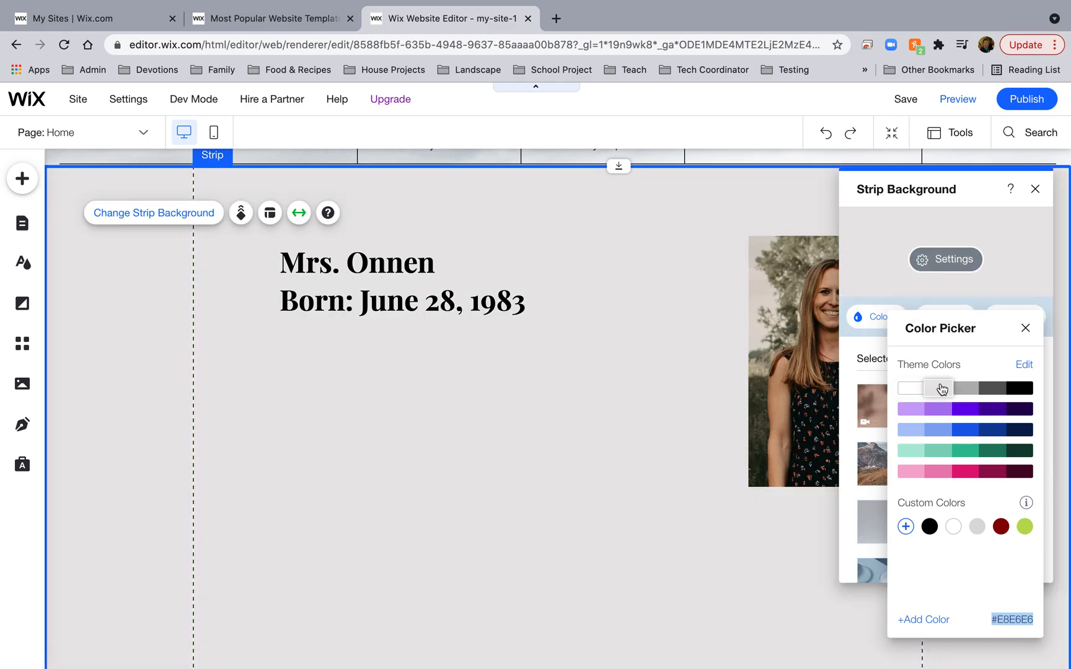
click(1034, 189)
click(1034, 190)
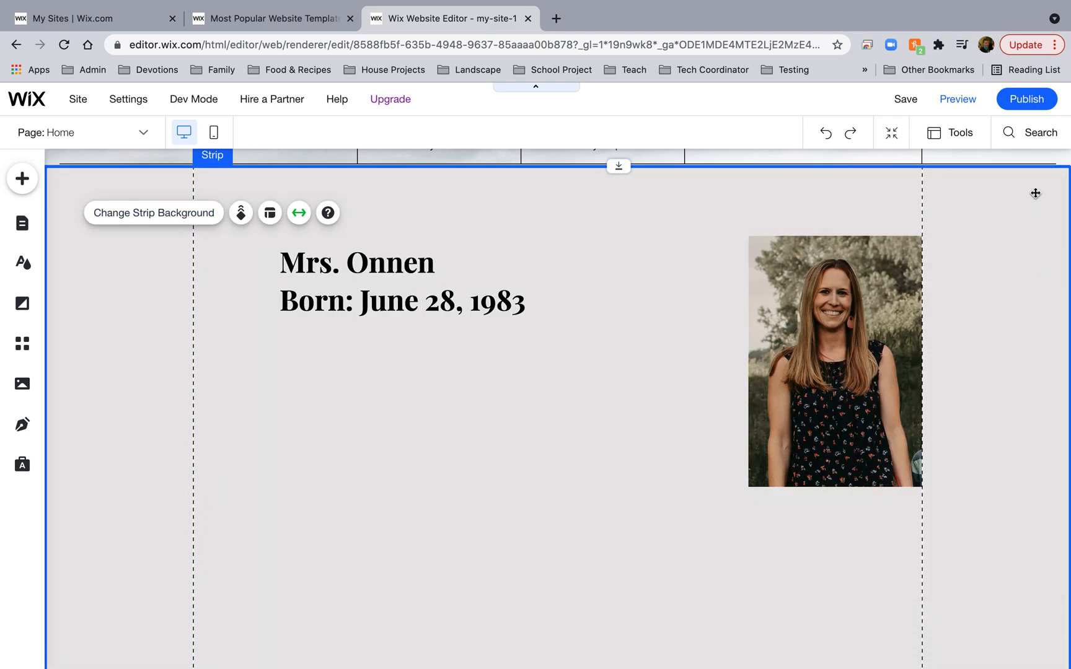
scroll(615, 338, up, 5)
drag(822, 486, 767, 470)
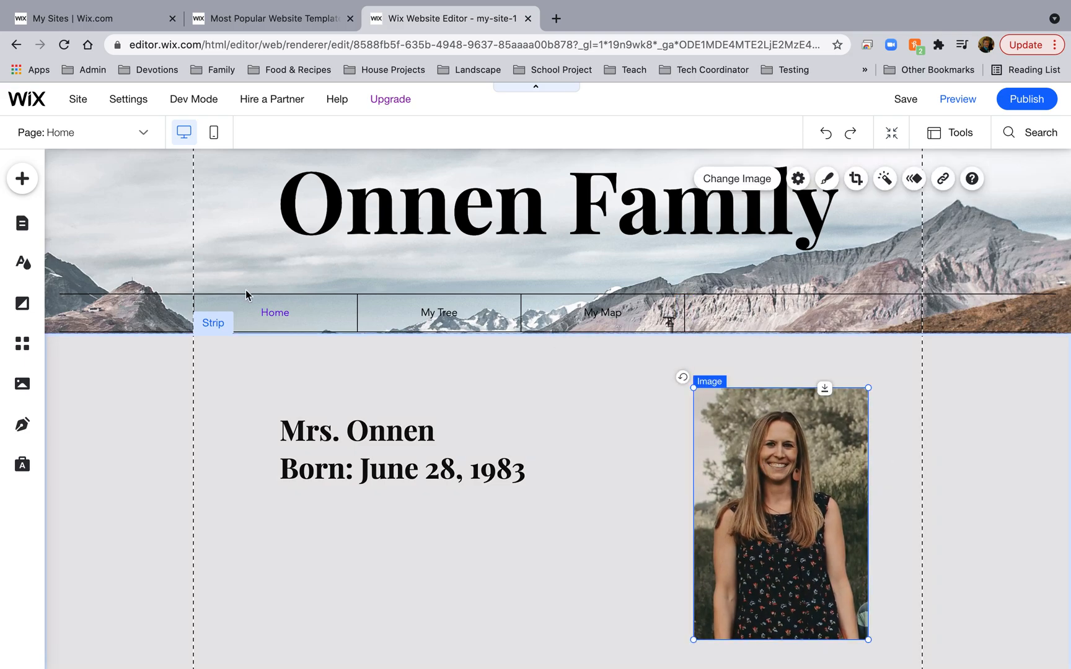
Add a new About page to the site from the Classic Resume / CV page template.
click(24, 182)
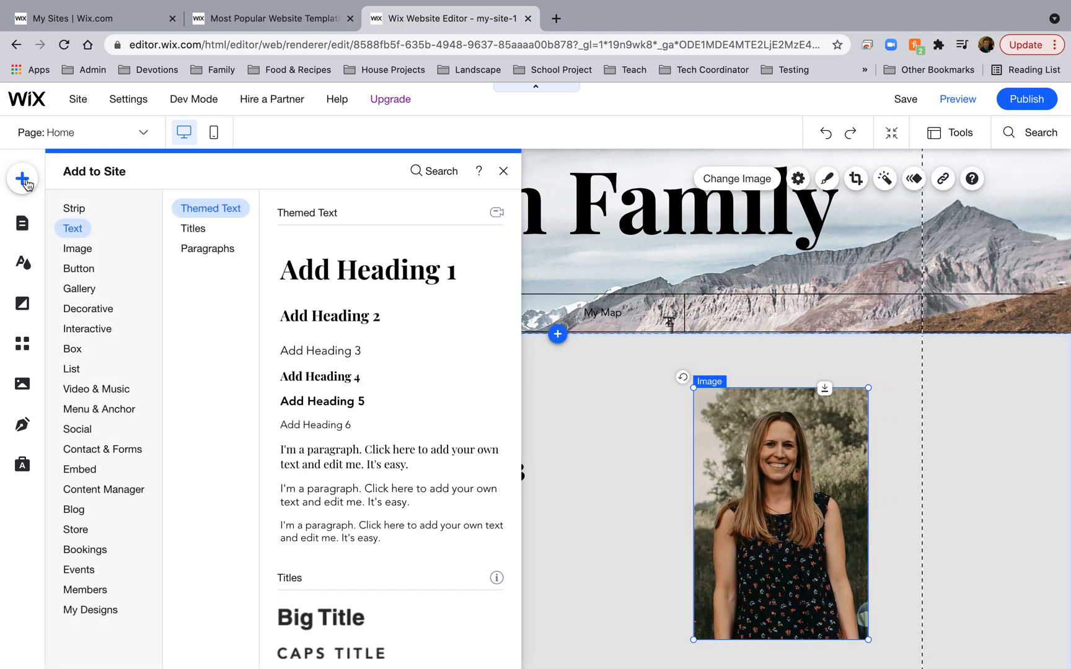
click(24, 182)
click(143, 132)
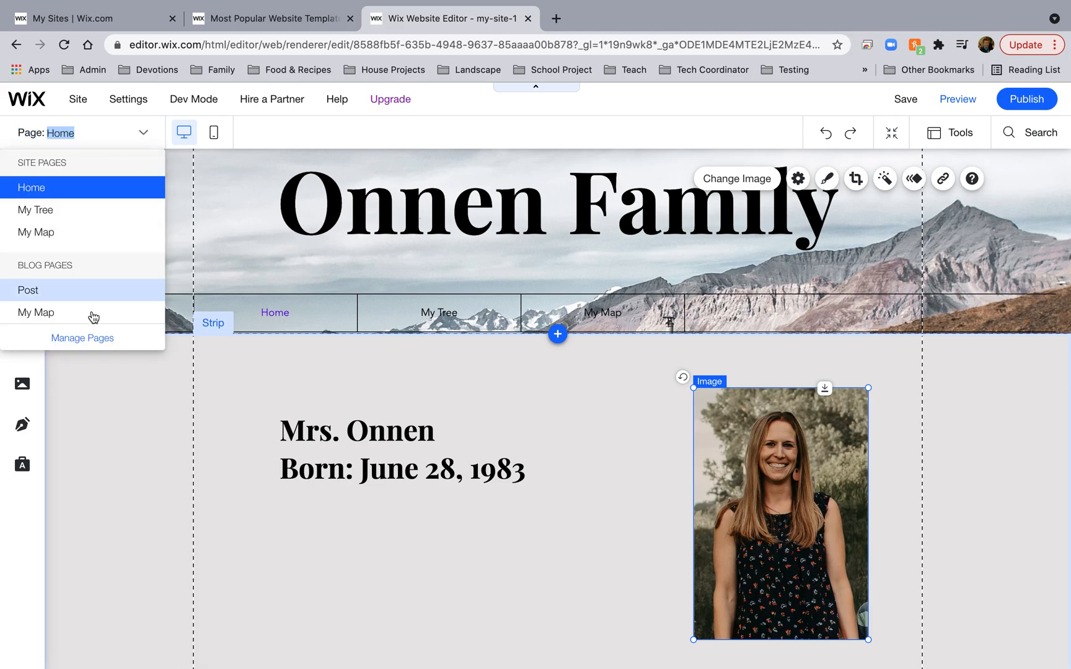
click(86, 339)
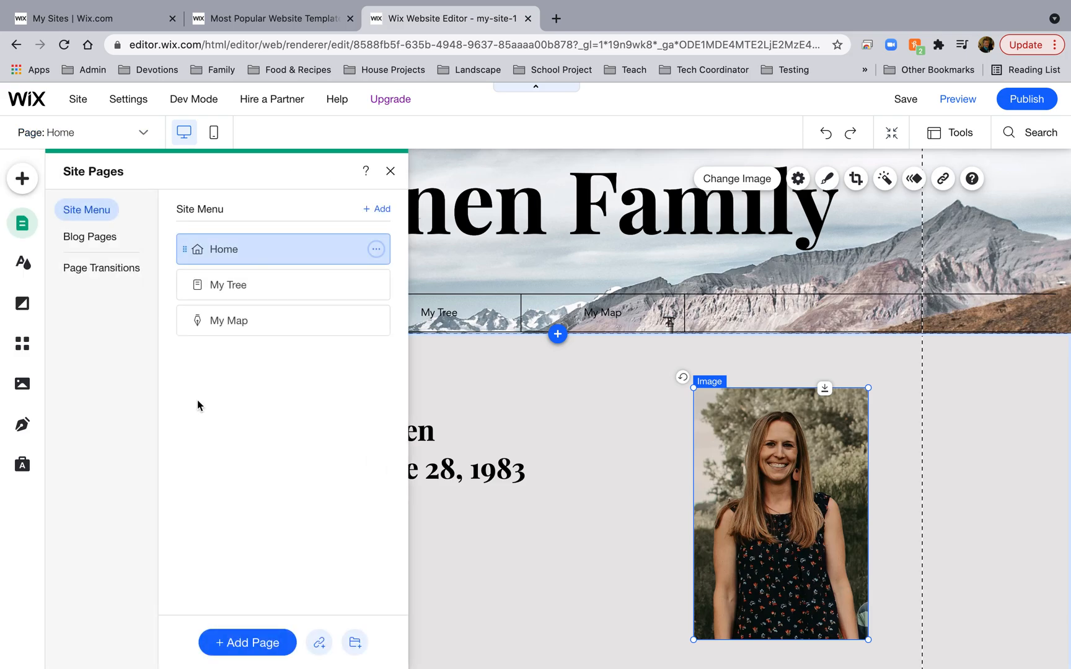
click(234, 644)
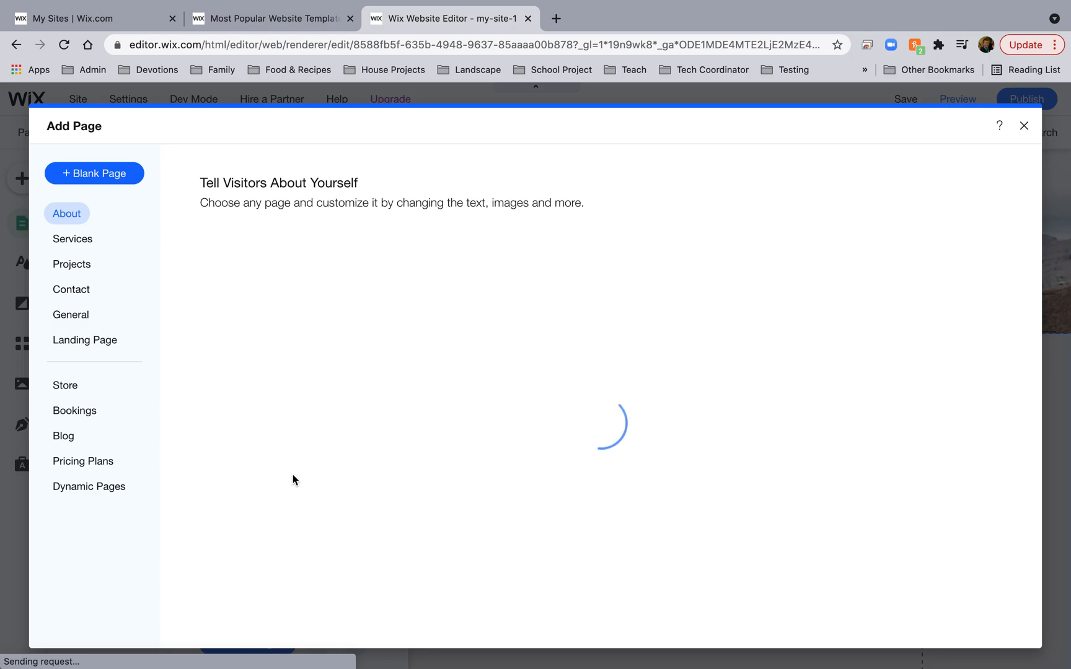
scroll(510, 424, down, 5)
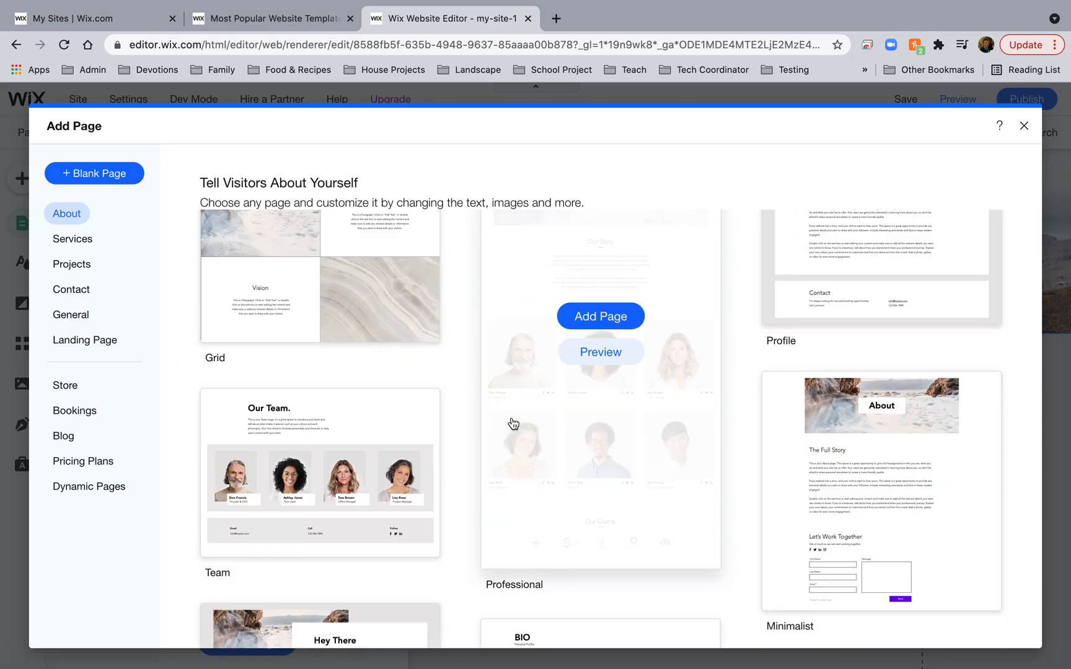
scroll(513, 423, down, 11)
scroll(512, 420, up, 5)
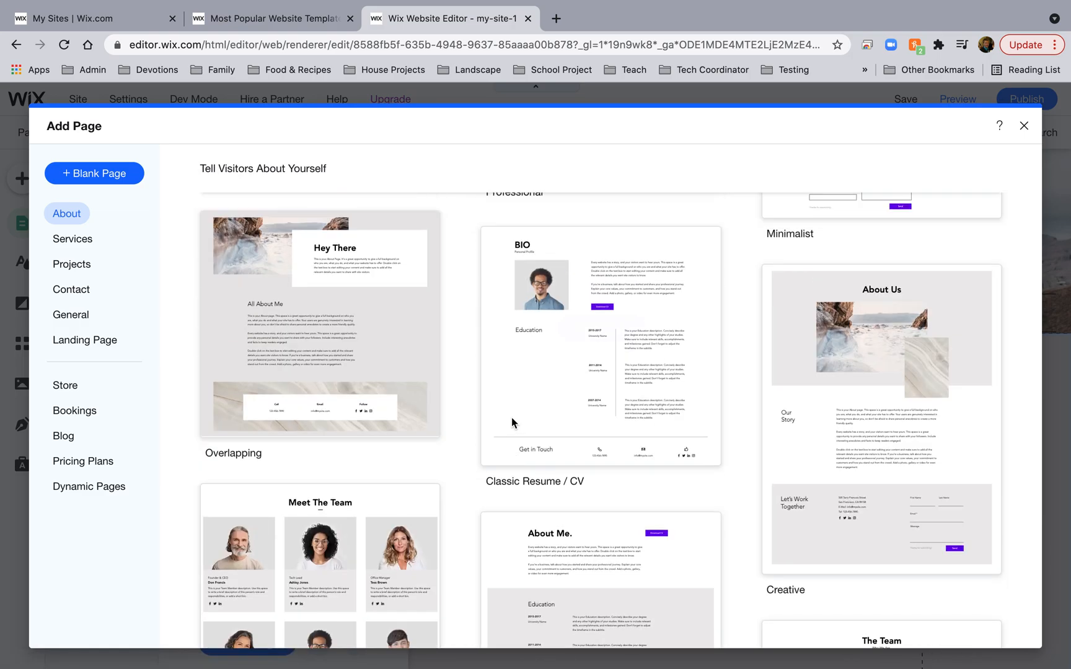
click(588, 352)
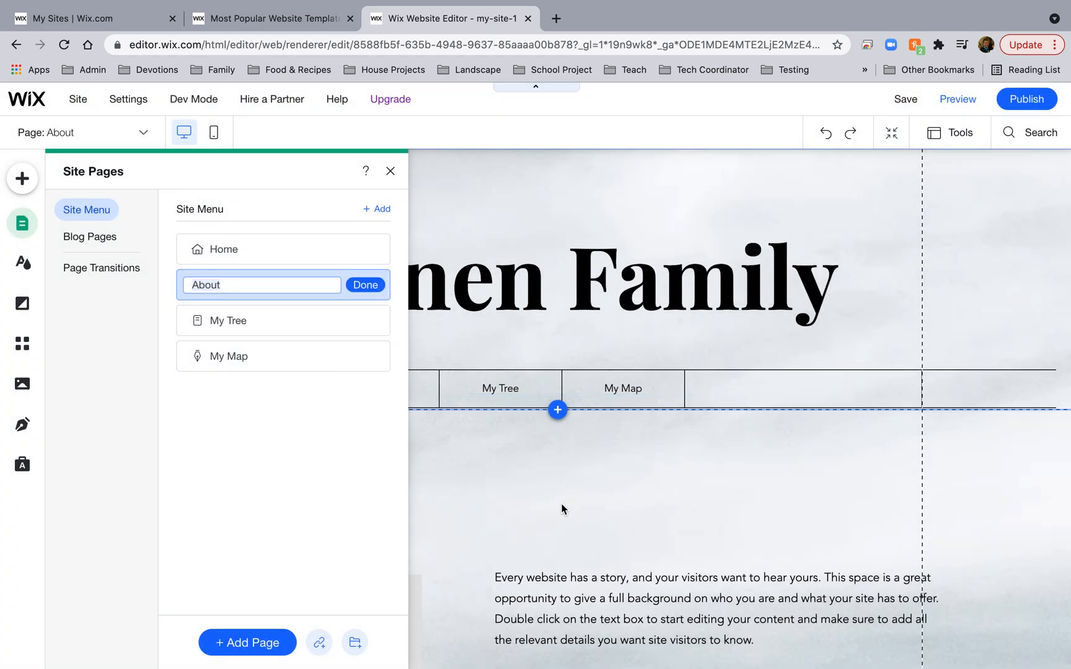
Hide the new About page from the site menu.
click(561, 505)
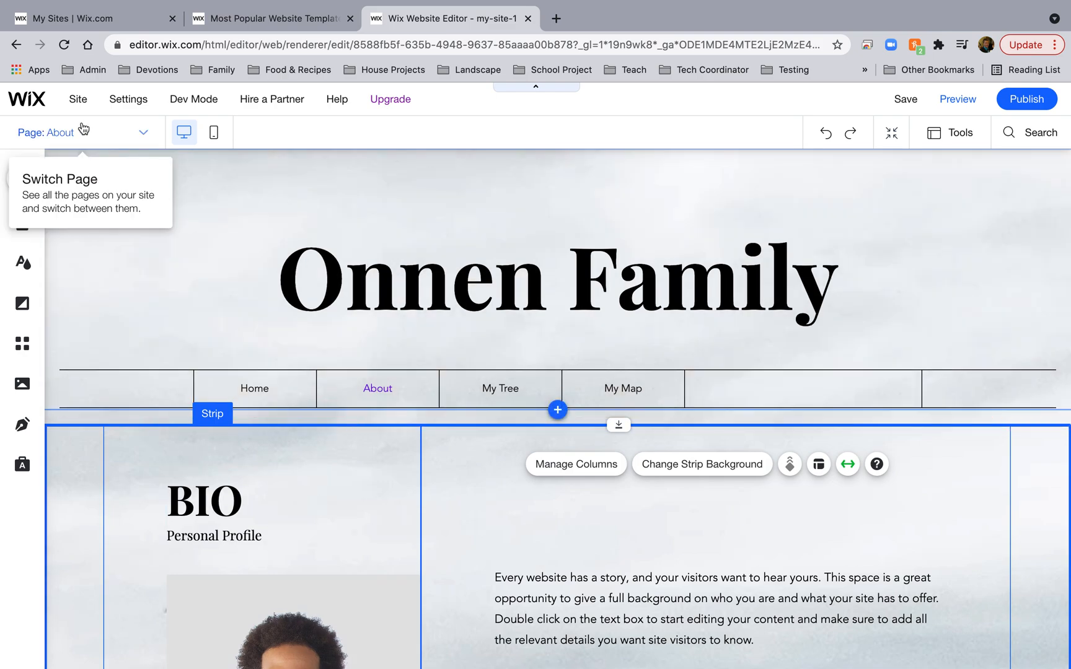
click(132, 135)
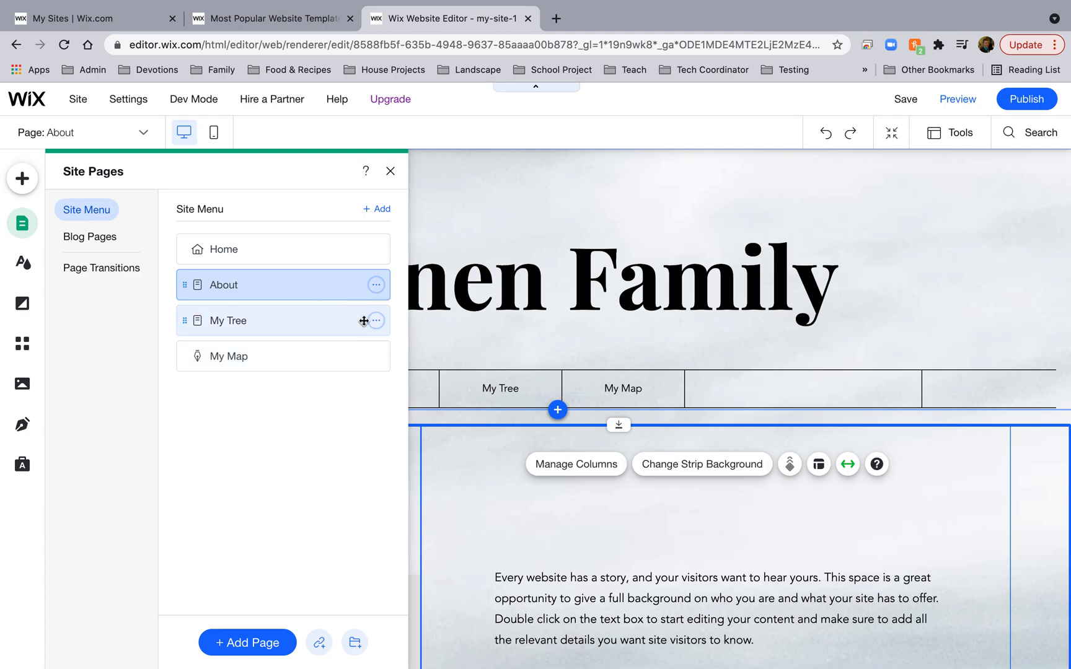
click(376, 286)
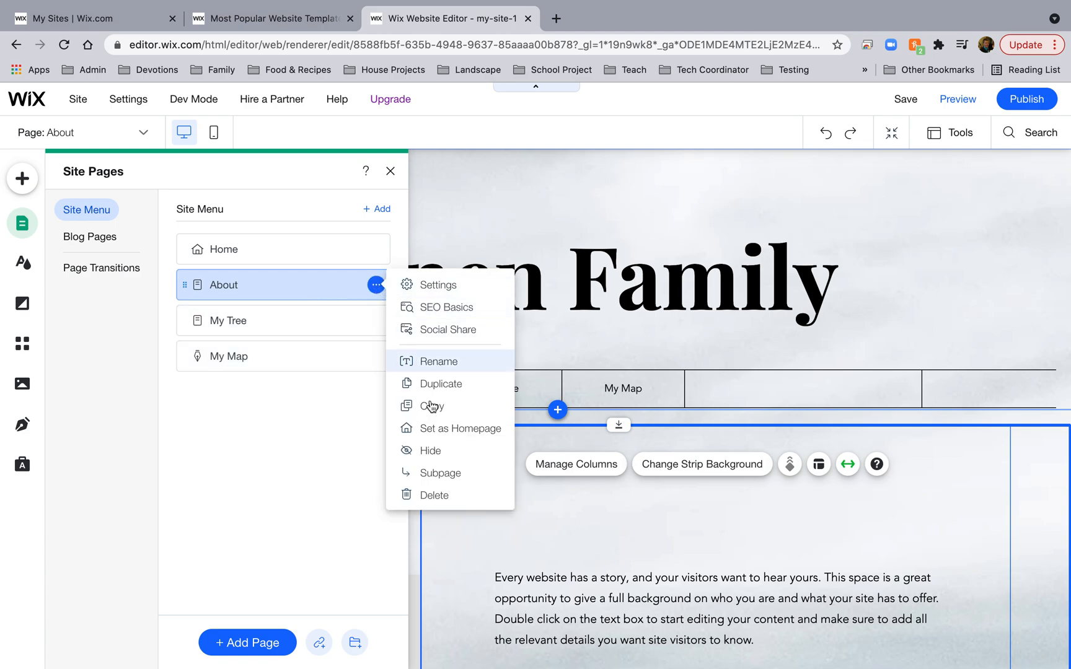
click(430, 449)
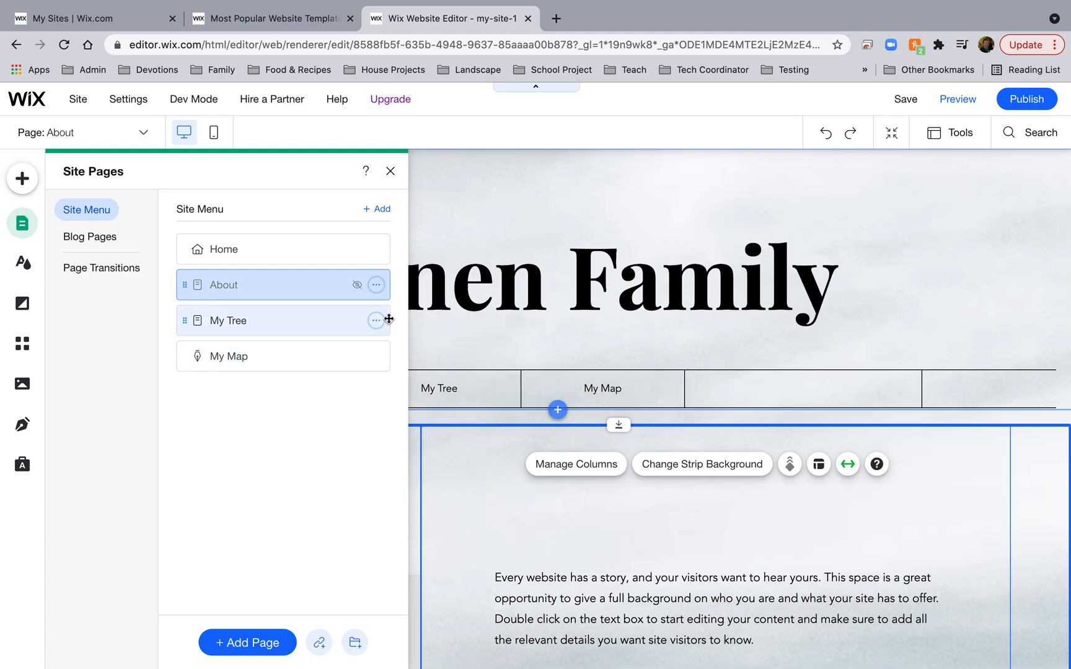
Rename the About page with the bio subject's name.
click(376, 286)
click(462, 361)
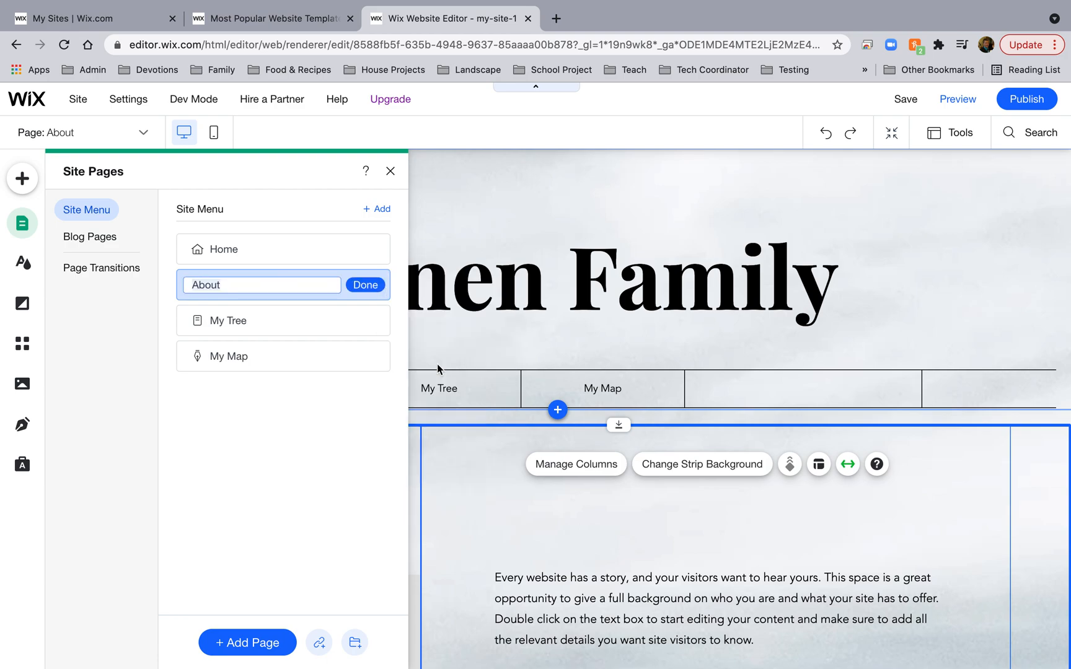
text(Mrs. Onnen)
click(366, 285)
Replace the BIO heading with her full name and delete the Personal Profile line.
click(390, 171)
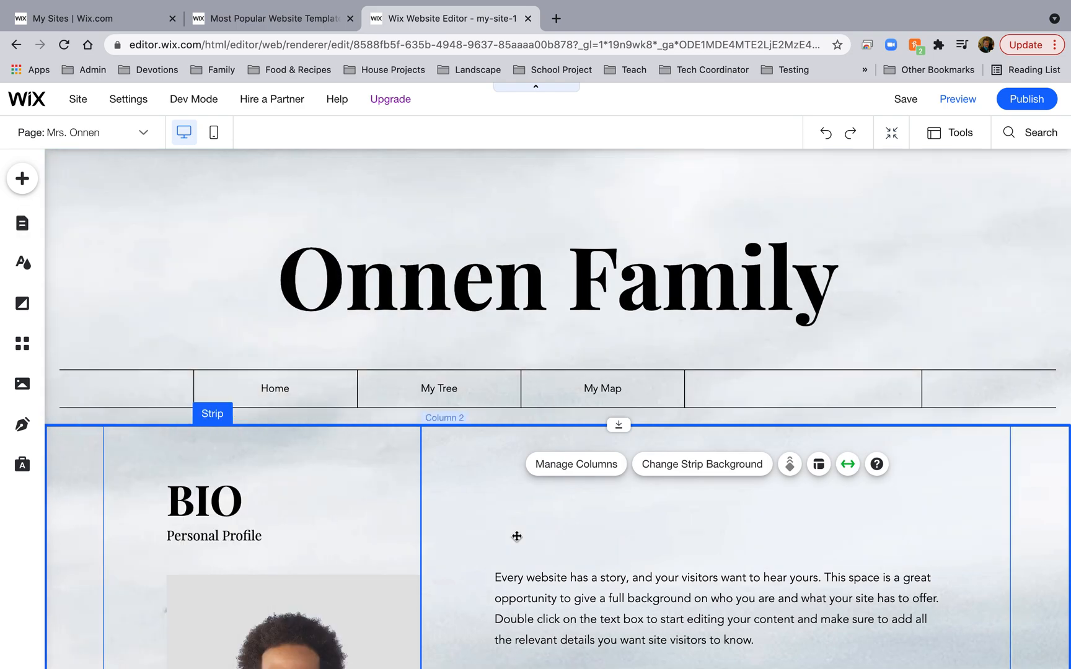
scroll(480, 370, down, 2)
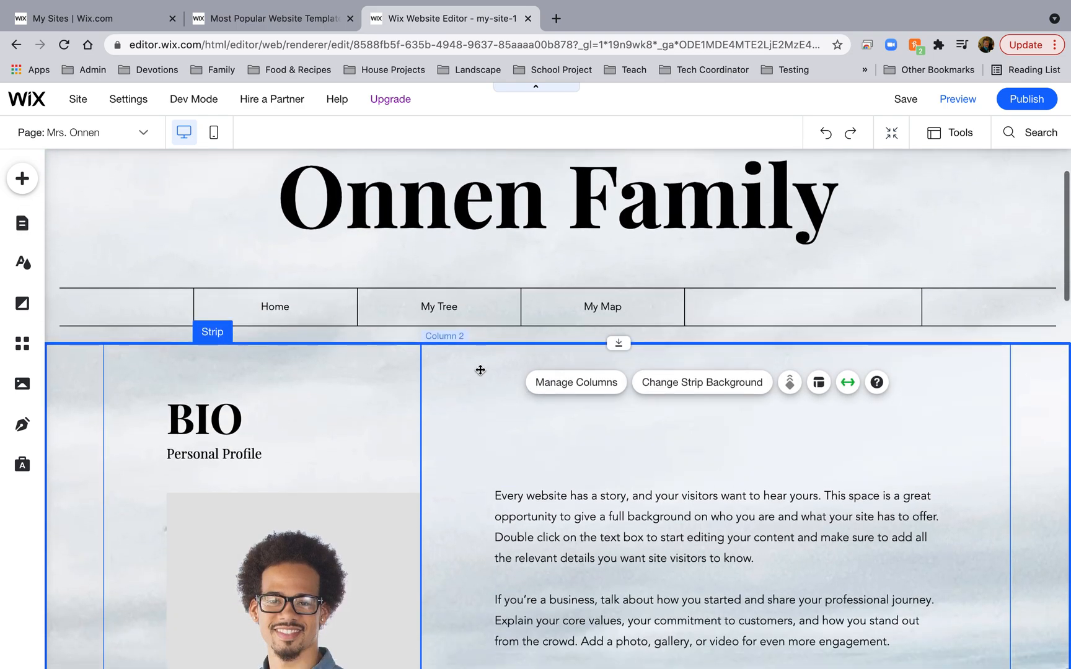
double_click(217, 418)
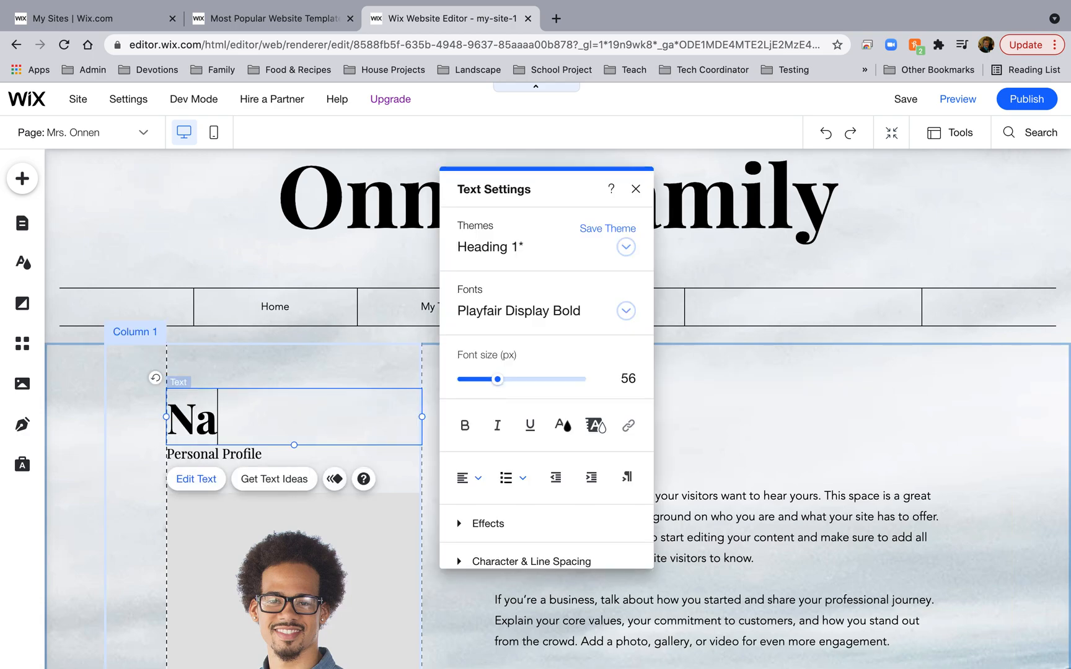
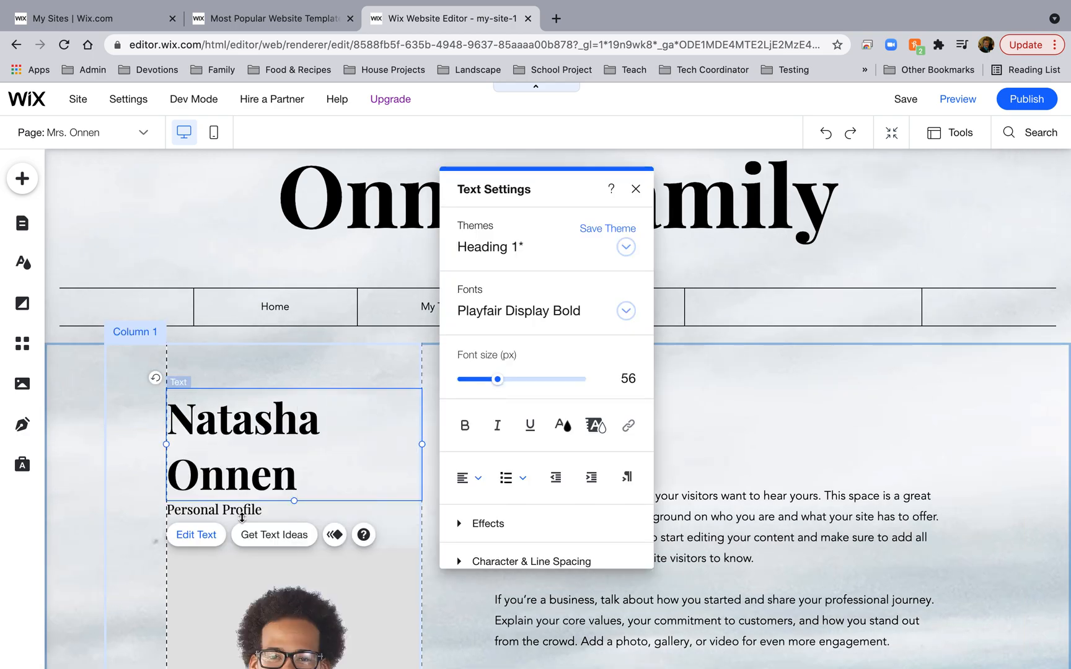
click(231, 508)
key(Delete)
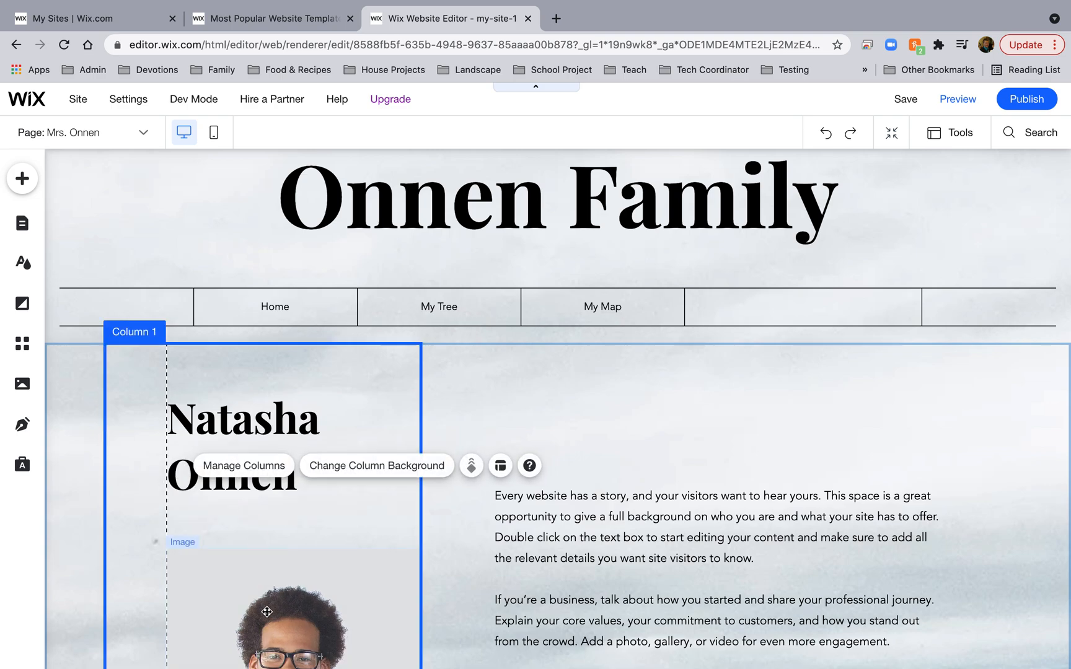
Move the photo up under the name heading and swap it for her uploaded portrait.
drag(268, 613, 269, 570)
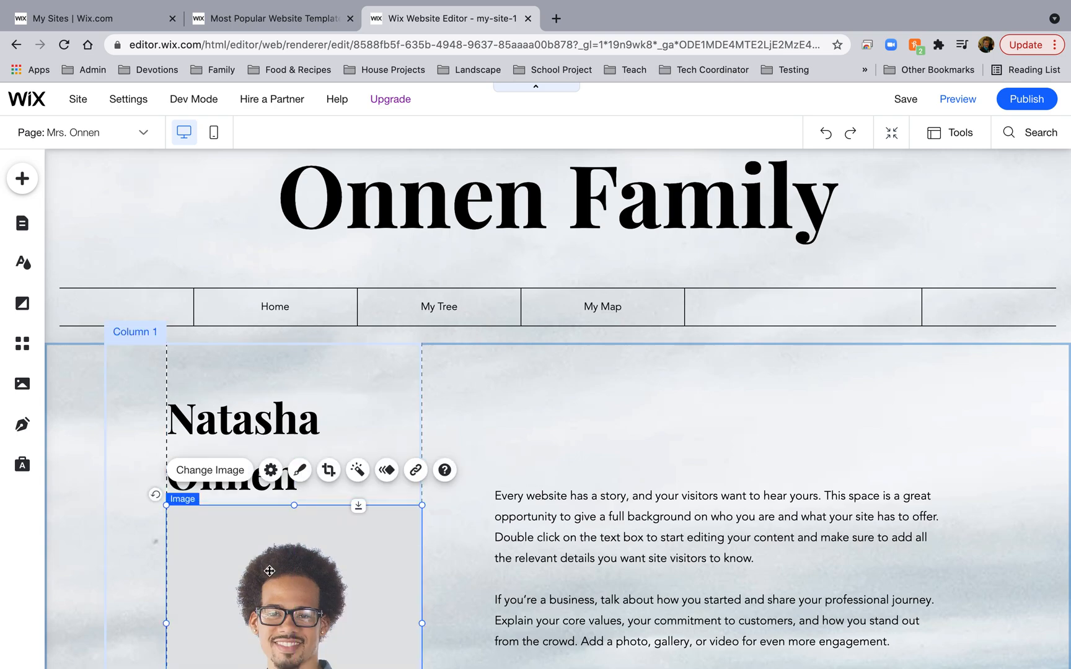
click(220, 469)
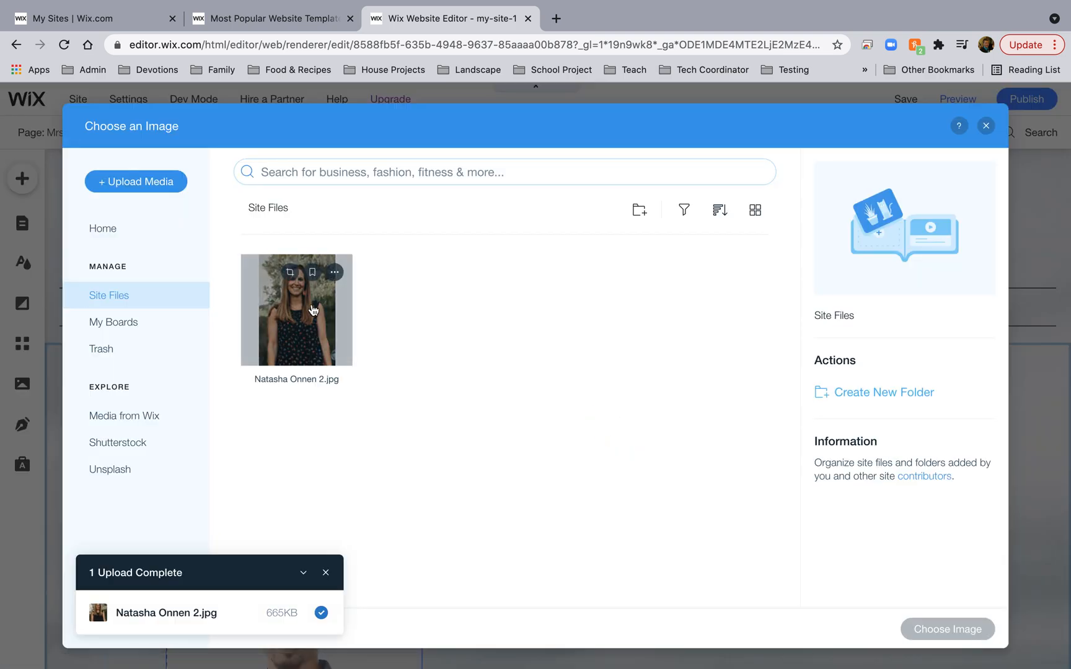
click(291, 291)
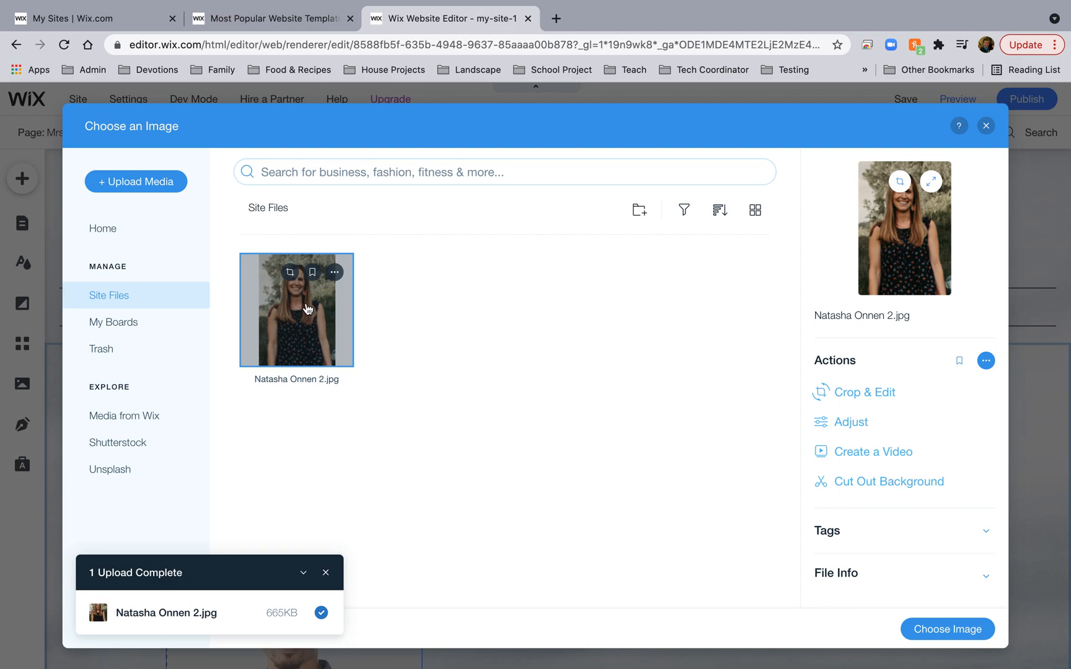
click(943, 628)
click(720, 534)
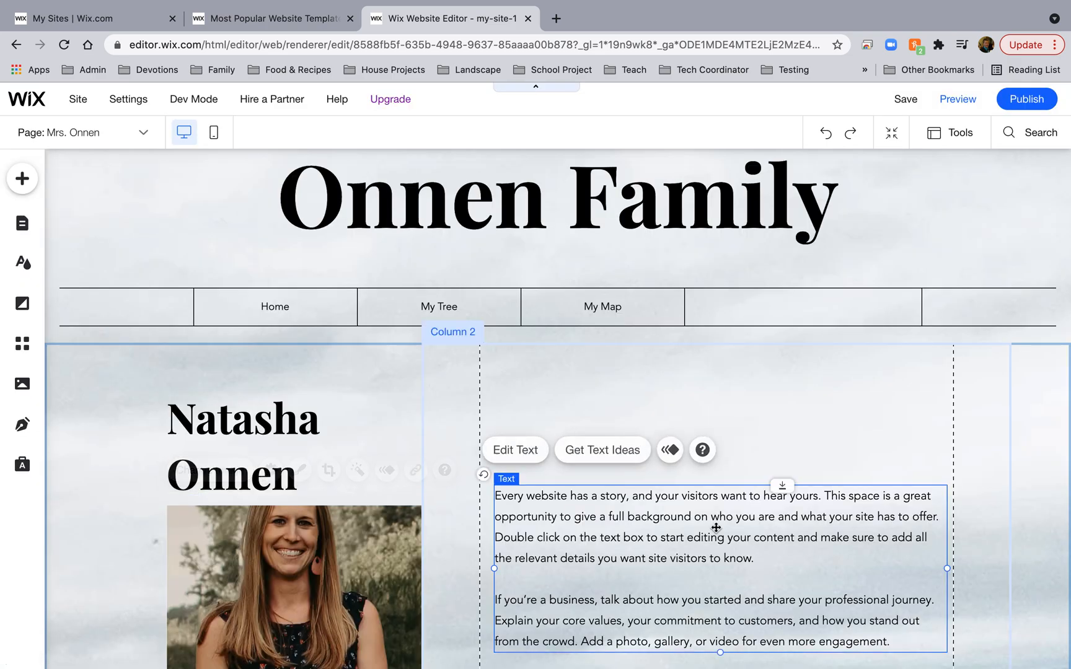
Rewrite the paragraph as 'Born 1983' / 'Has 3 kids', delete Download CV, and move the text higher.
click(540, 452)
text(Born 1983)
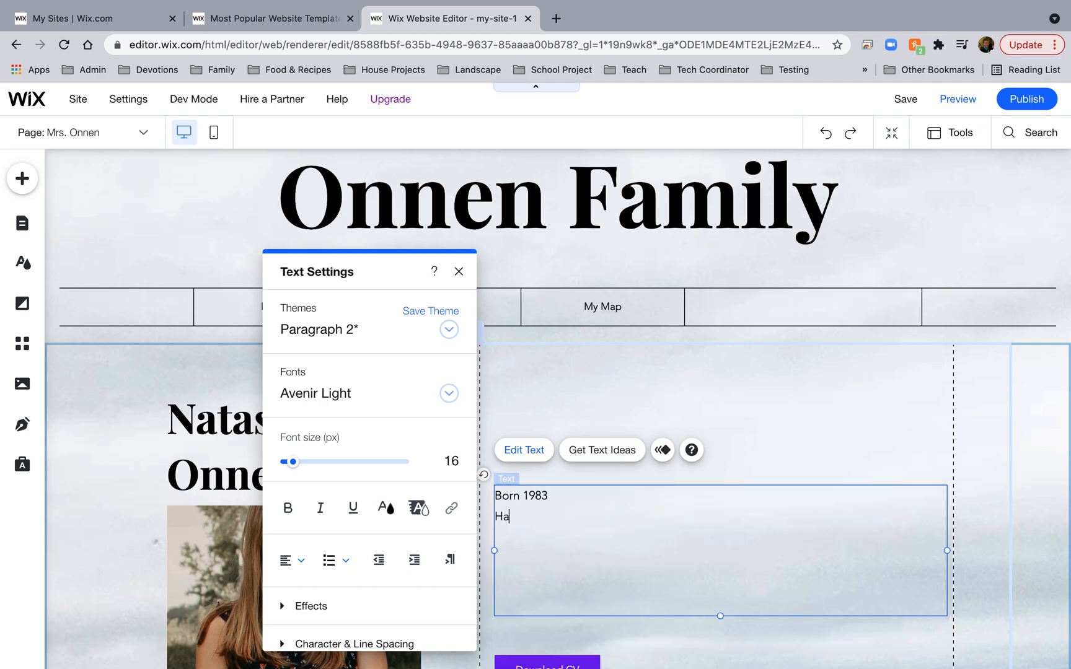
click(767, 390)
scroll(743, 507, down, 2)
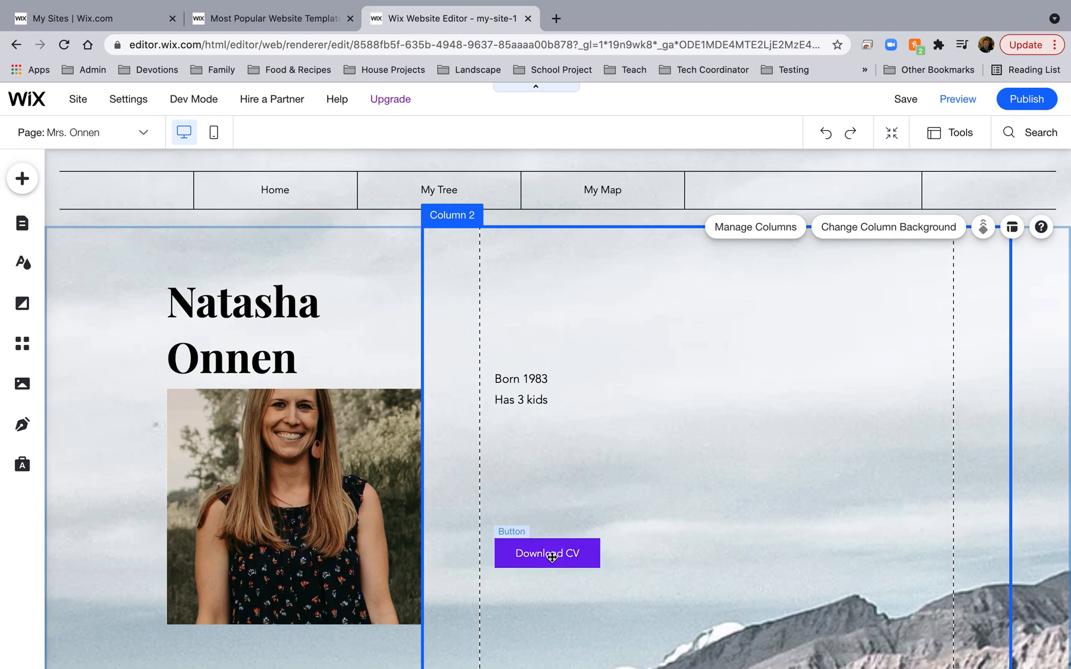
click(528, 546)
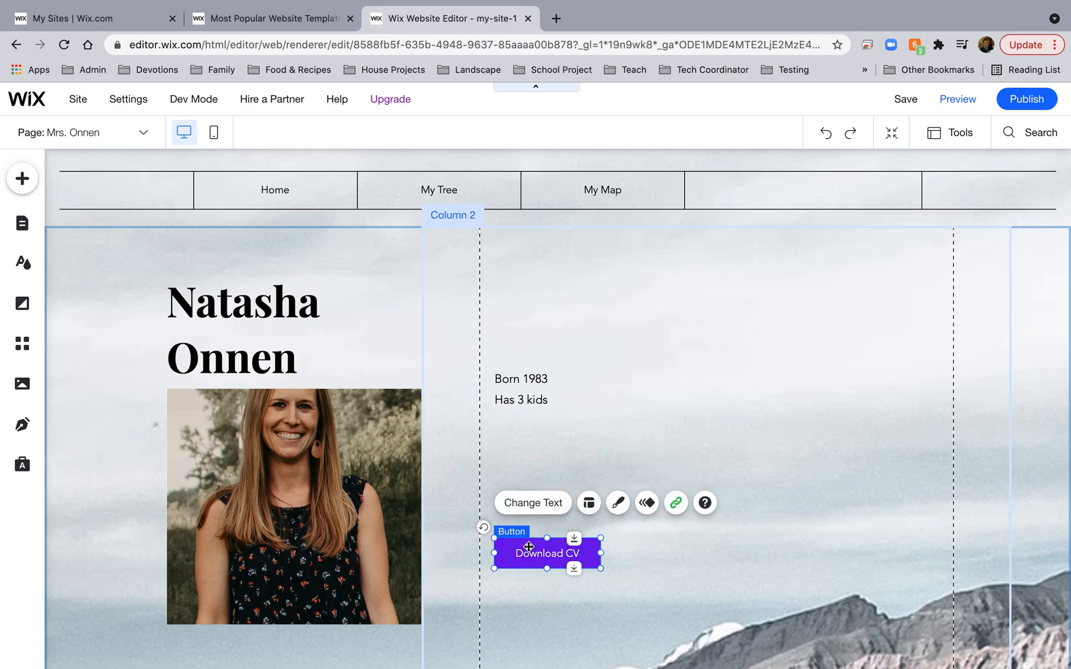
key(Delete)
drag(591, 398, 593, 333)
Shrink the name heading's font size to 30 px.
click(272, 322)
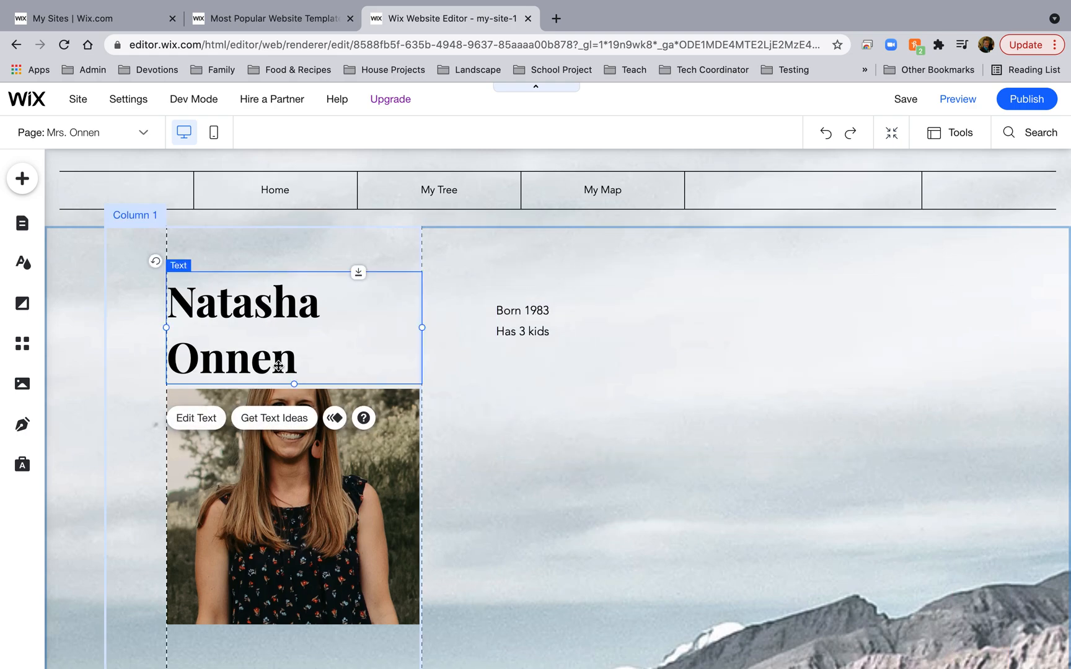
click(197, 418)
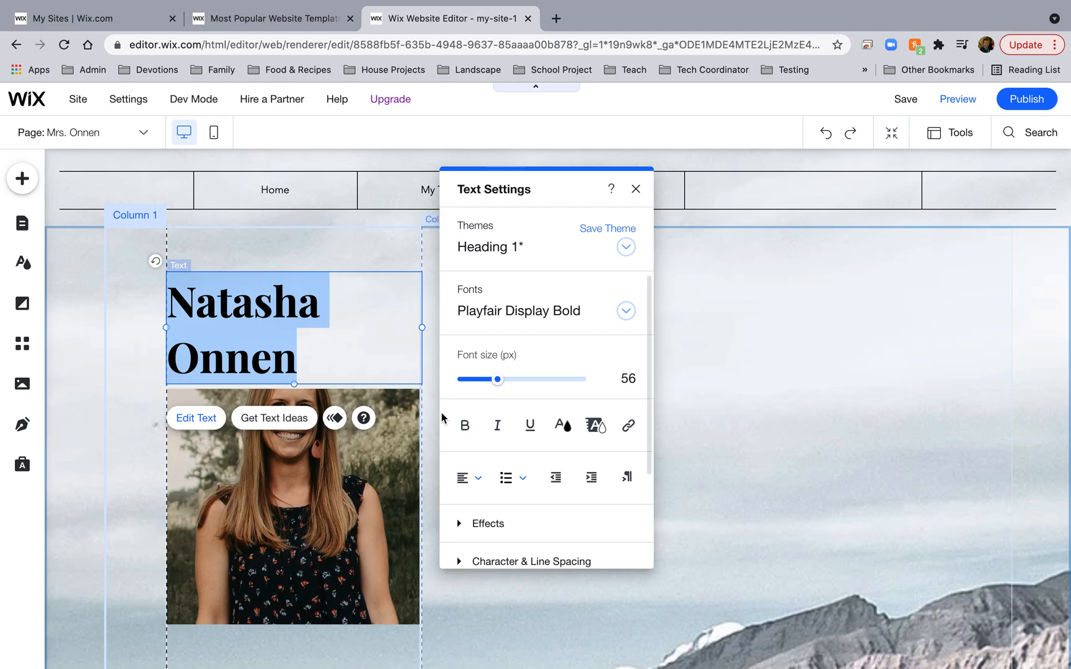
drag(499, 380, 479, 381)
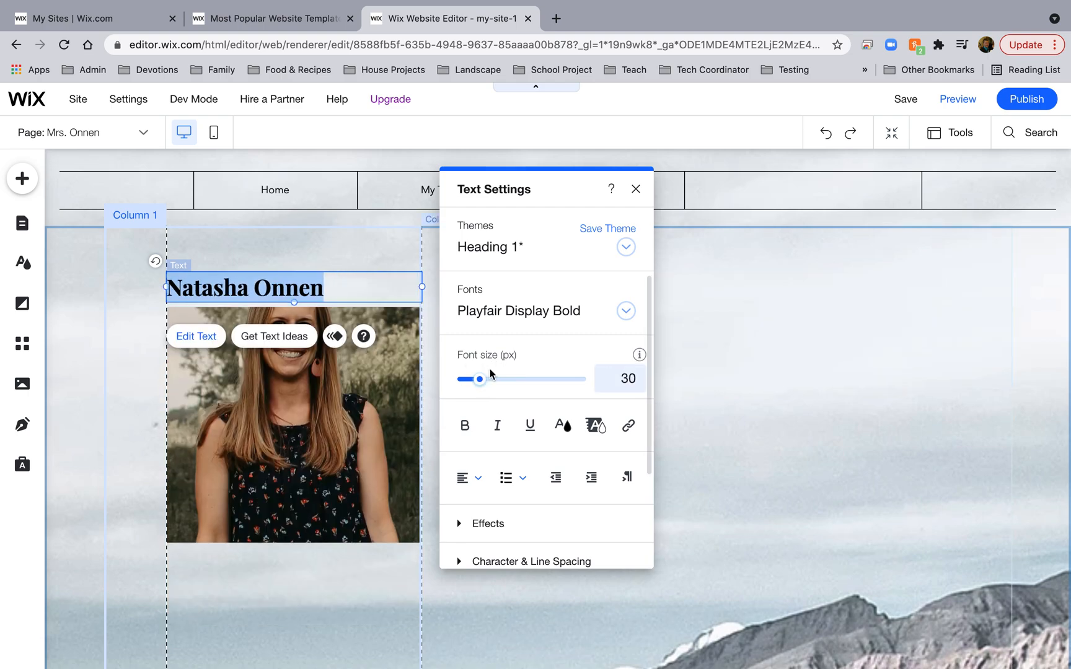
click(637, 189)
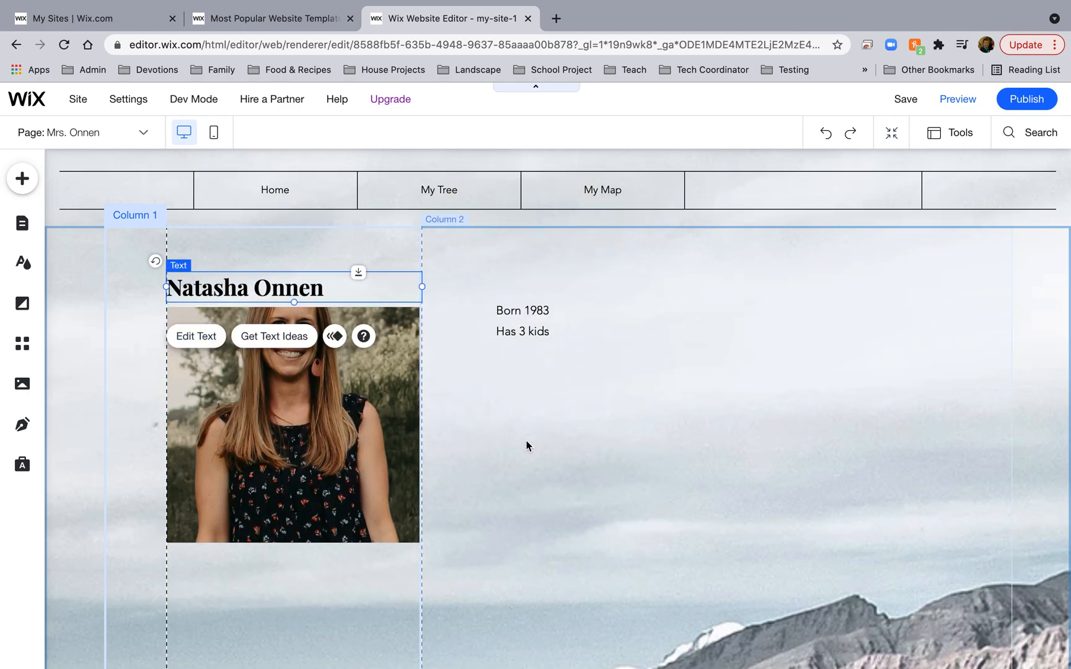
scroll(566, 347, up, 3)
scroll(567, 346, down, 2)
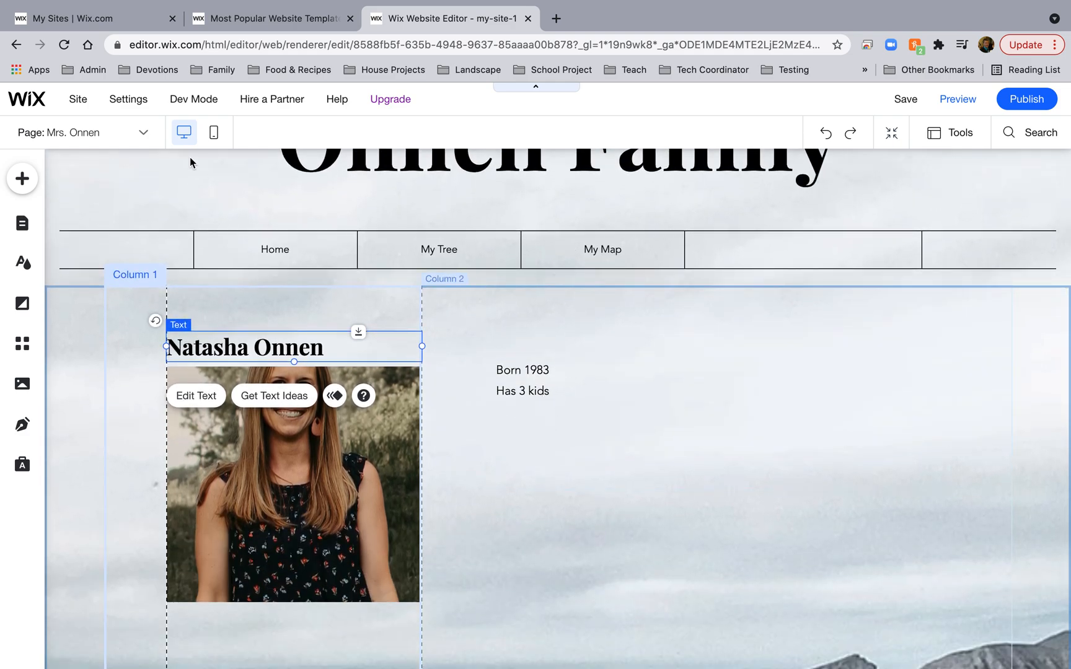
Duplicate the bio page in Manage Pages and rename the copy with another family member's full name.
click(145, 135)
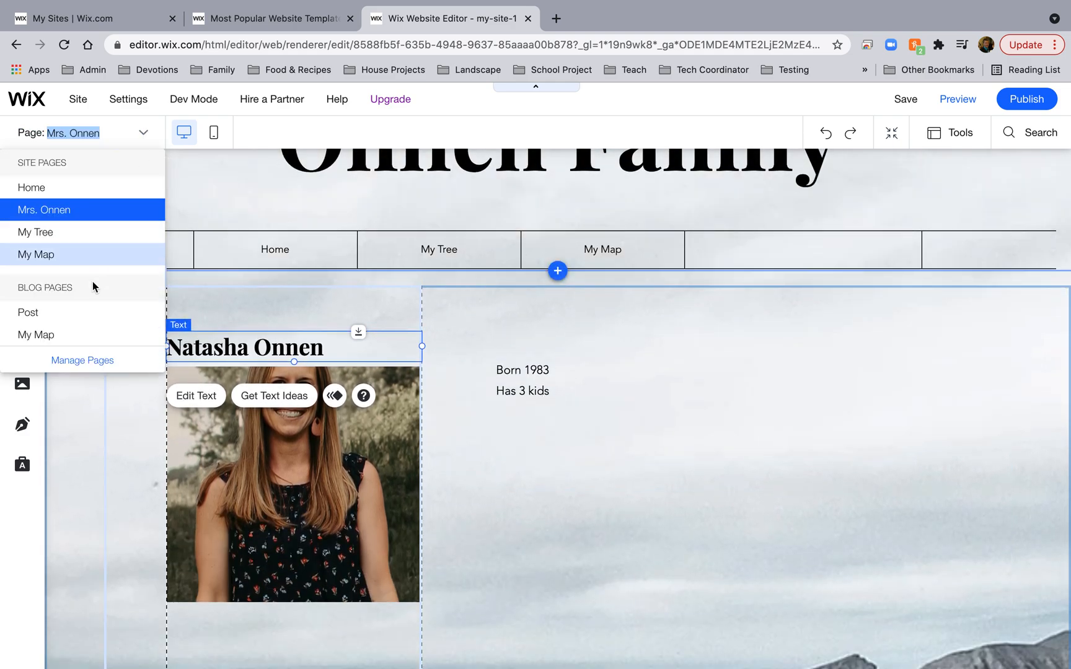
click(83, 359)
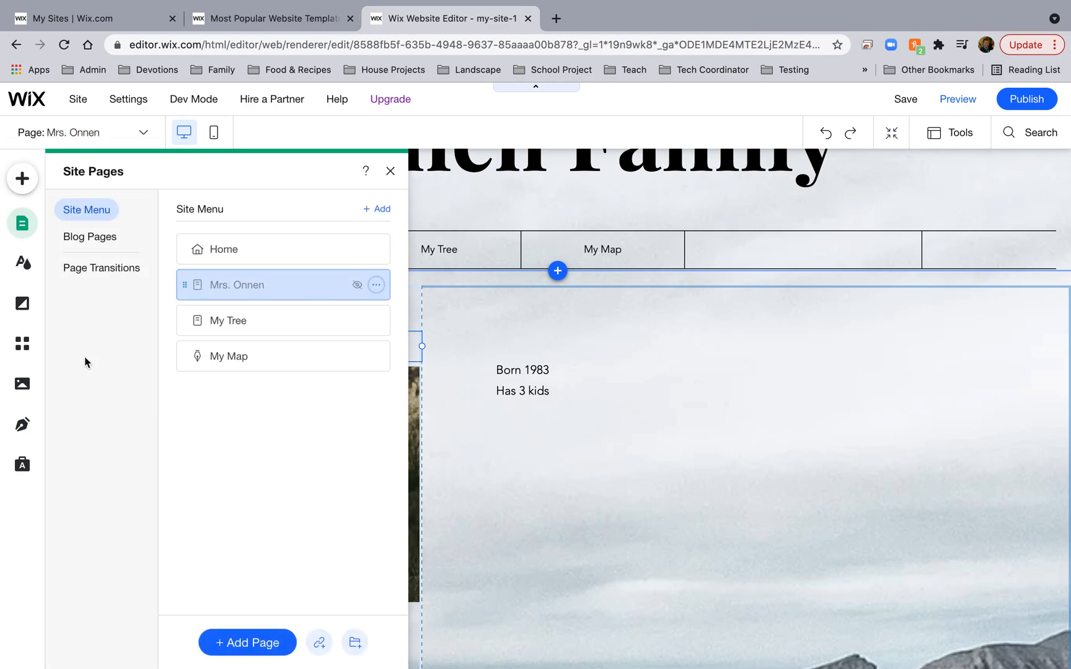
click(377, 286)
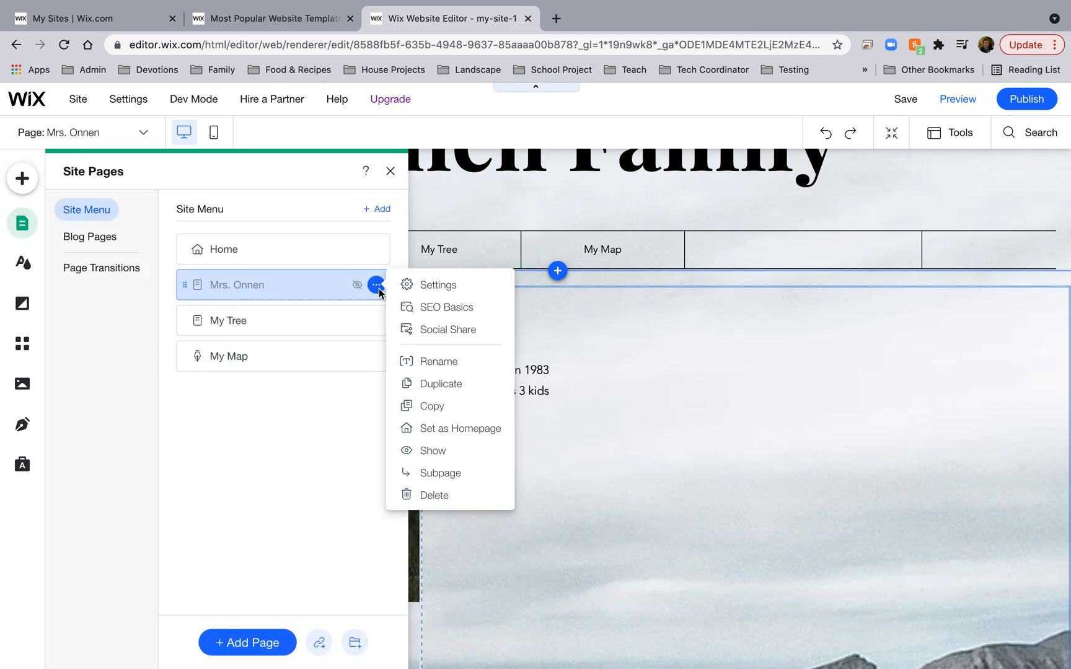
click(440, 384)
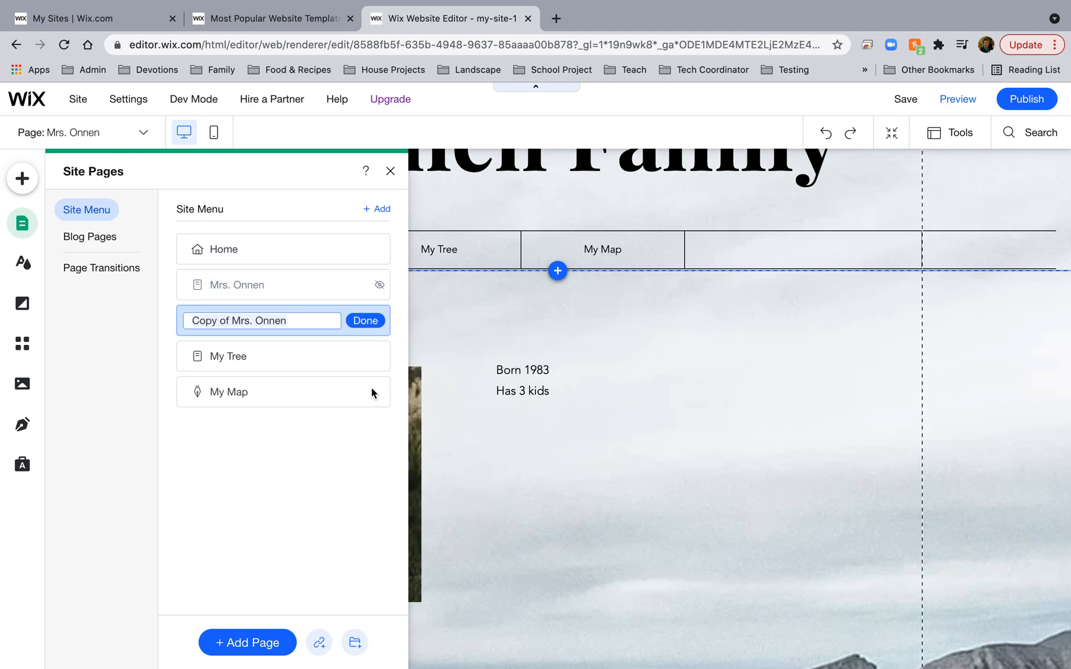
text(A)
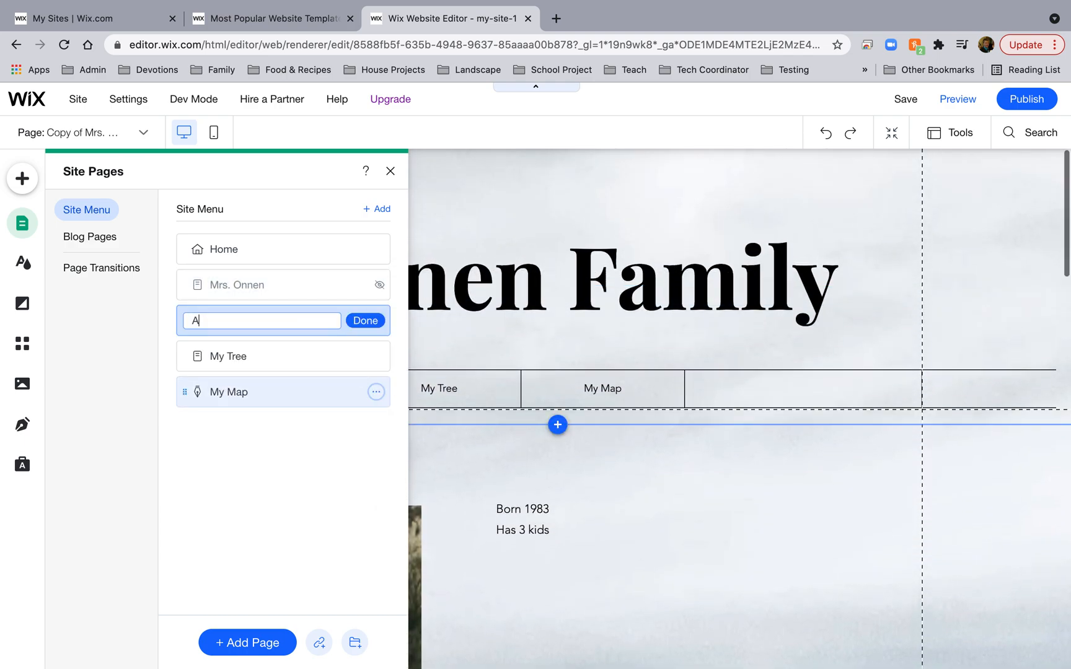
text(v)
key(BackSpace)
key(BackSpace)
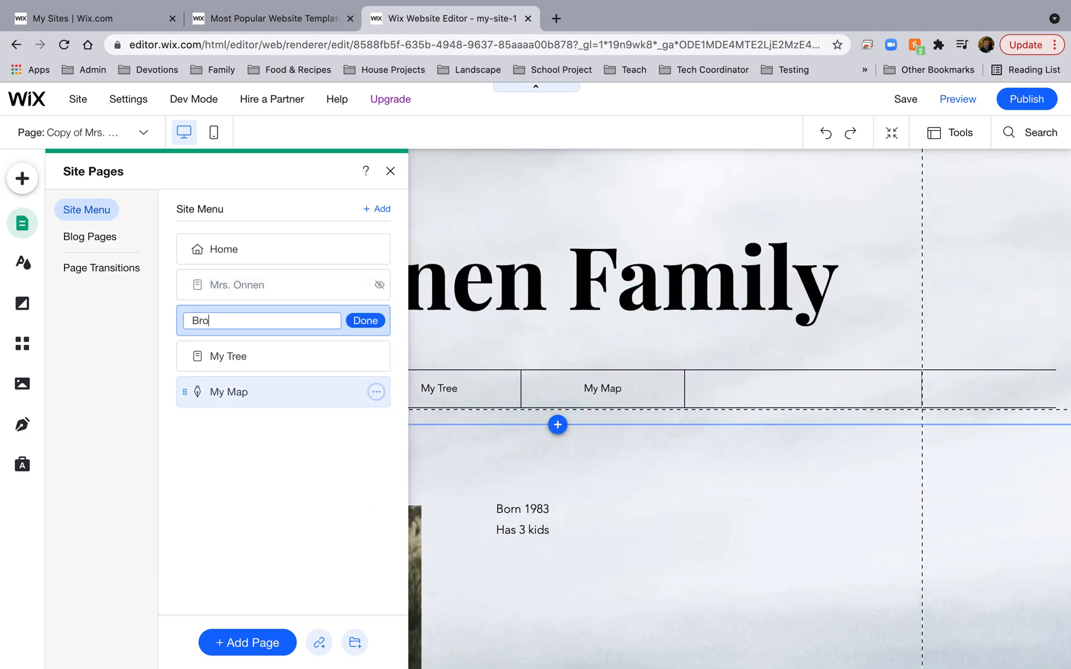
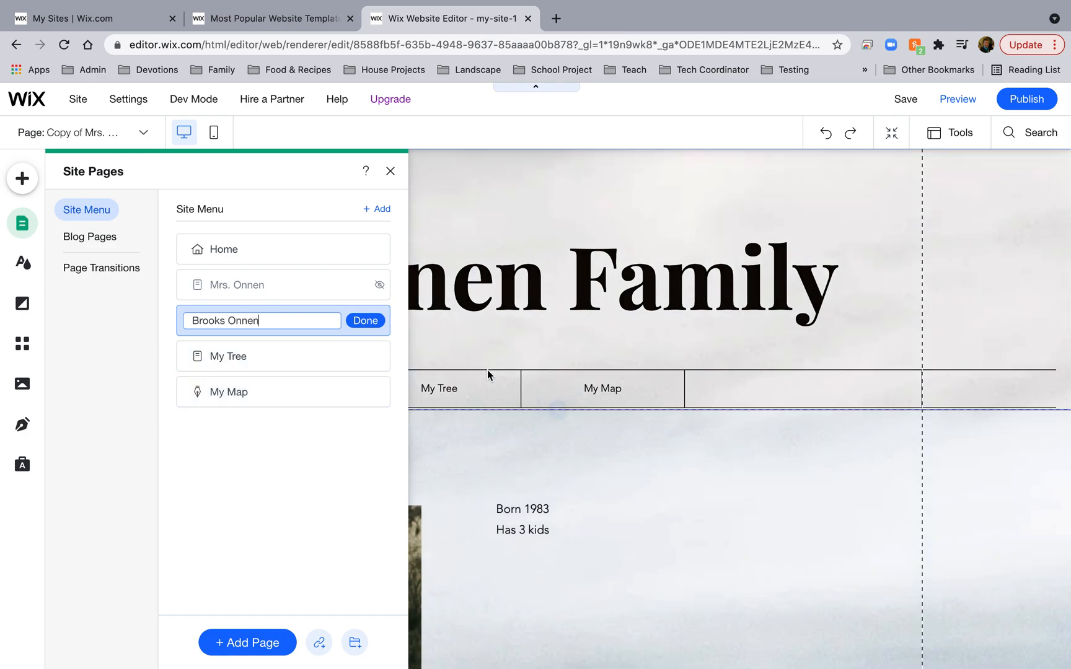
click(360, 320)
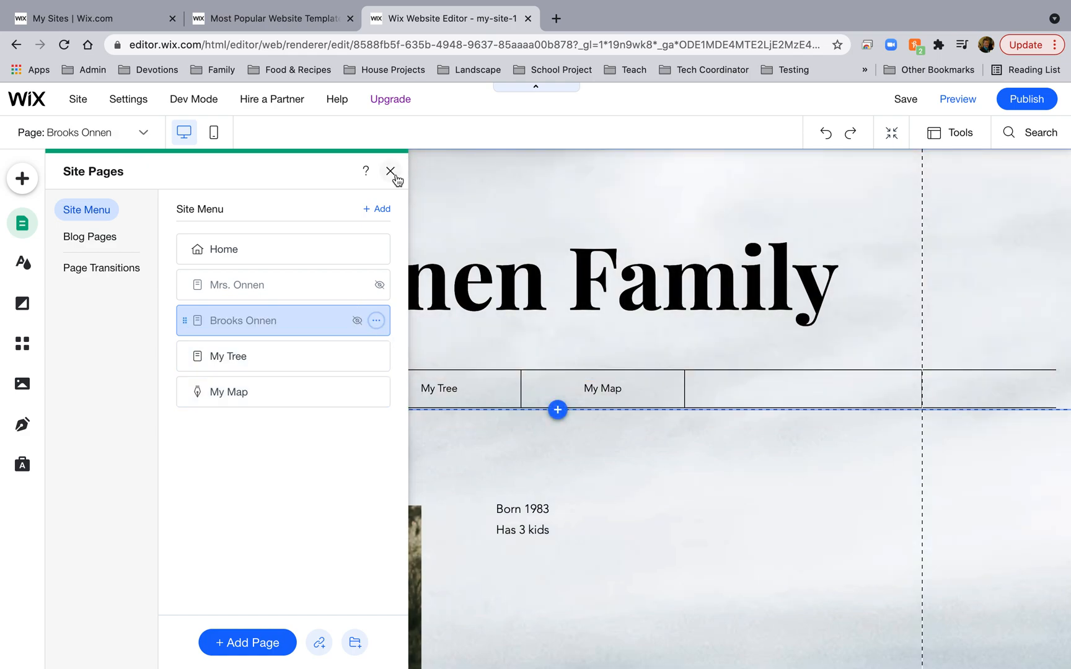
click(304, 285)
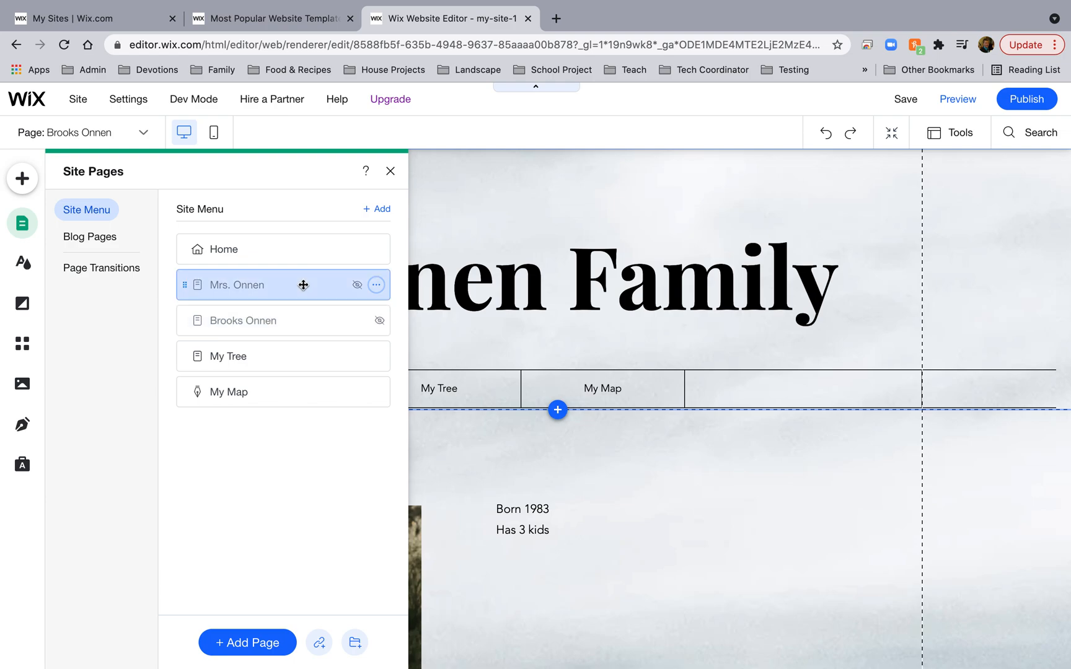
Change the duplicated page's bio text to 'Born February 1, 2018'.
click(300, 319)
click(390, 171)
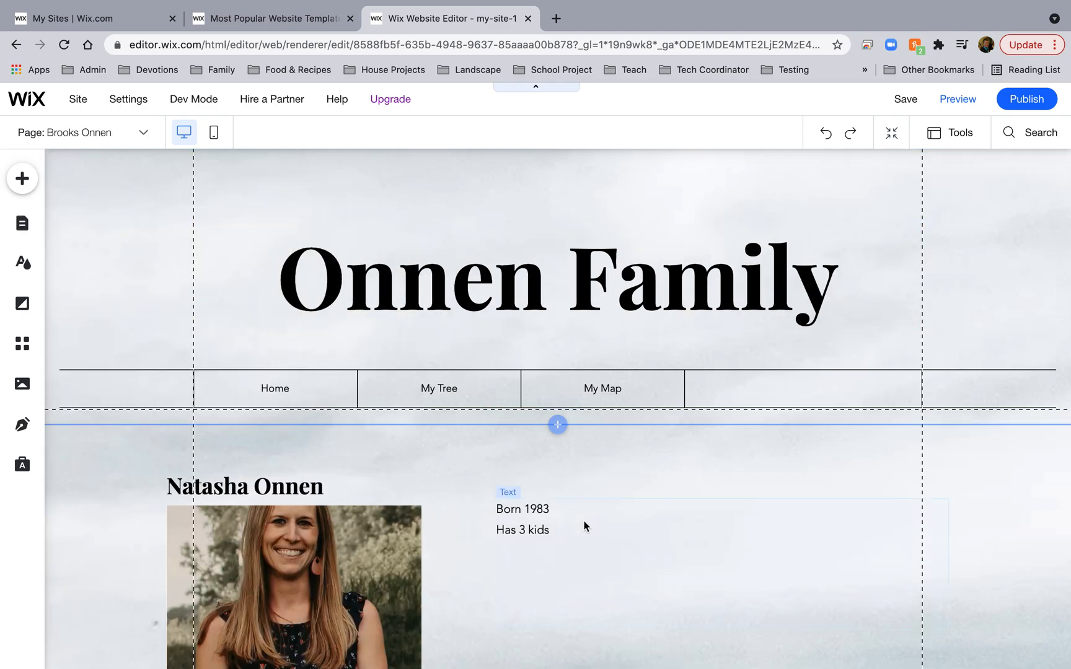
click(538, 522)
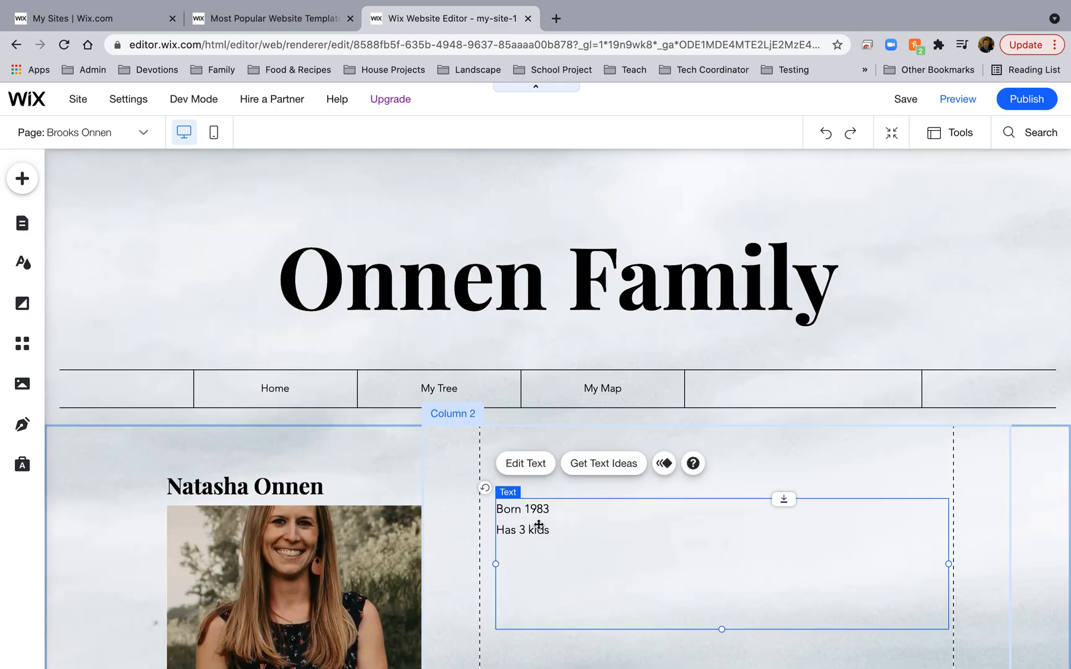
click(533, 465)
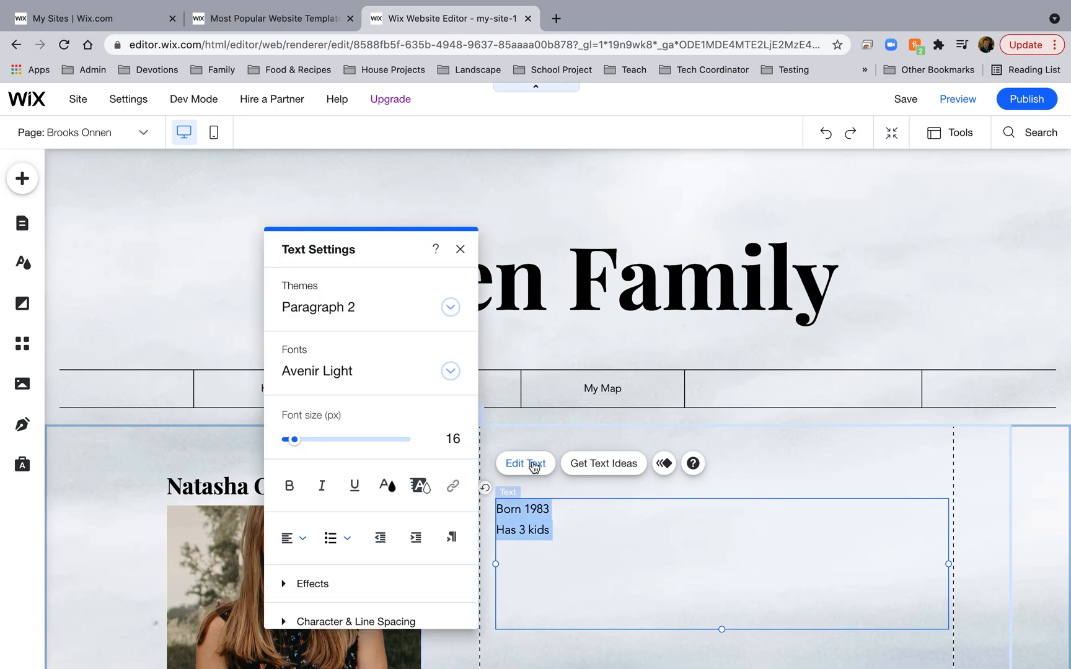
text(Born)
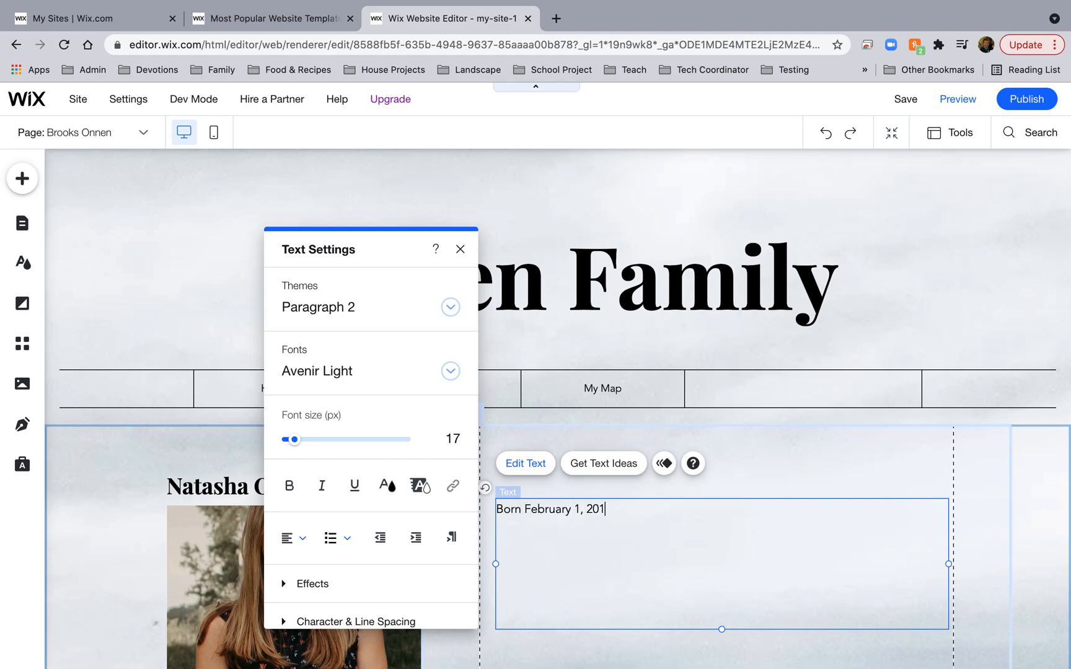
click(779, 475)
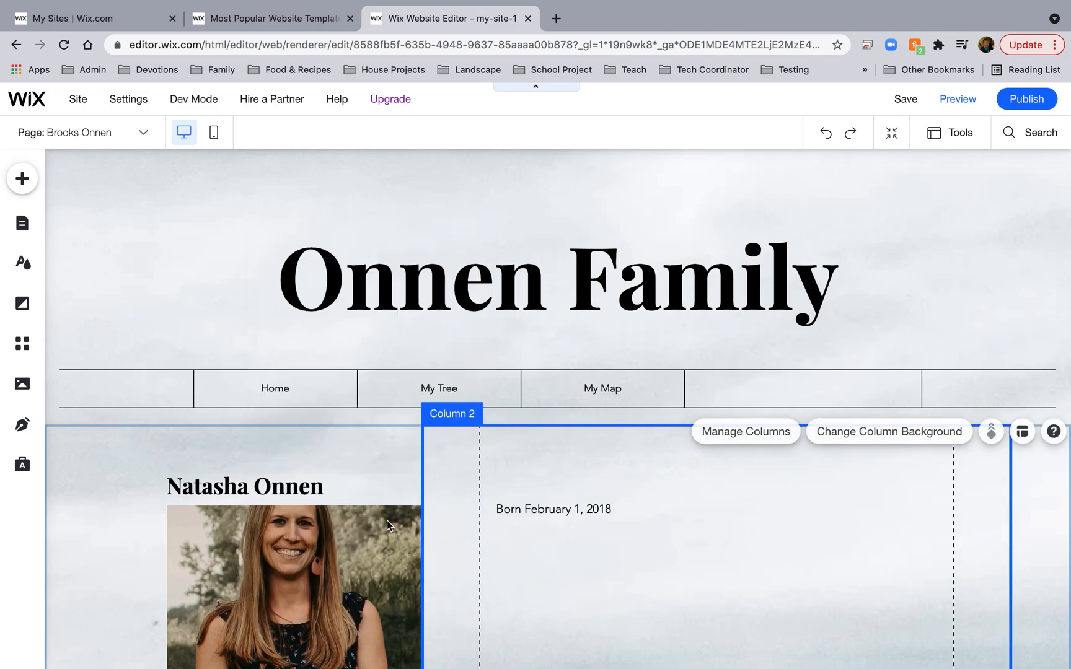
Upload Hawk (No Background).png from the computer and use it in place of the portrait photo.
click(292, 562)
click(213, 471)
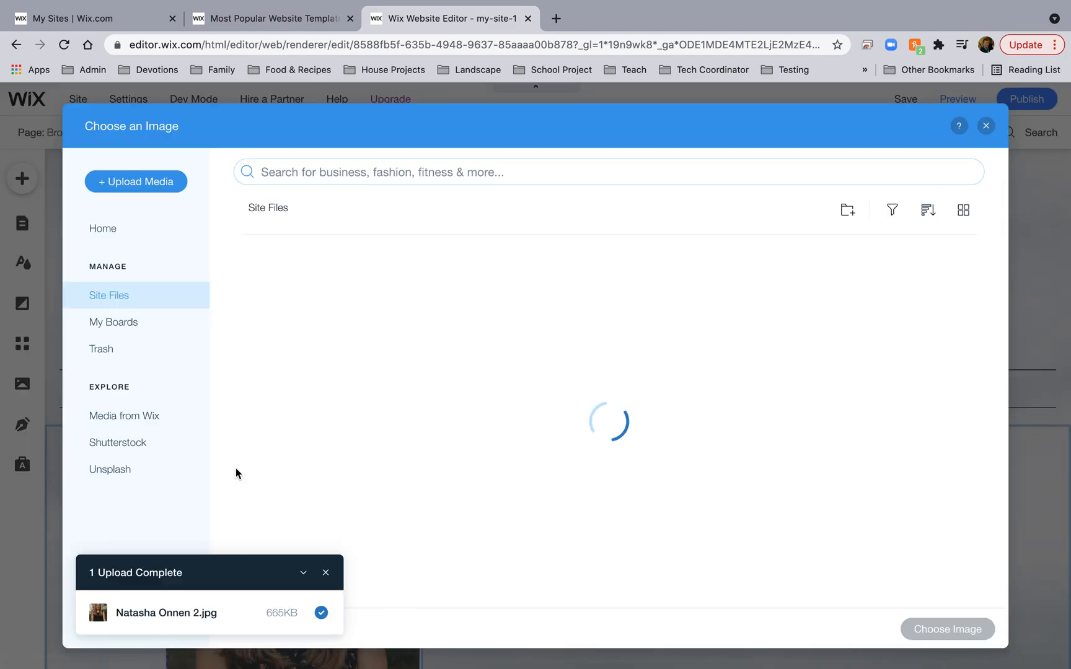
click(160, 181)
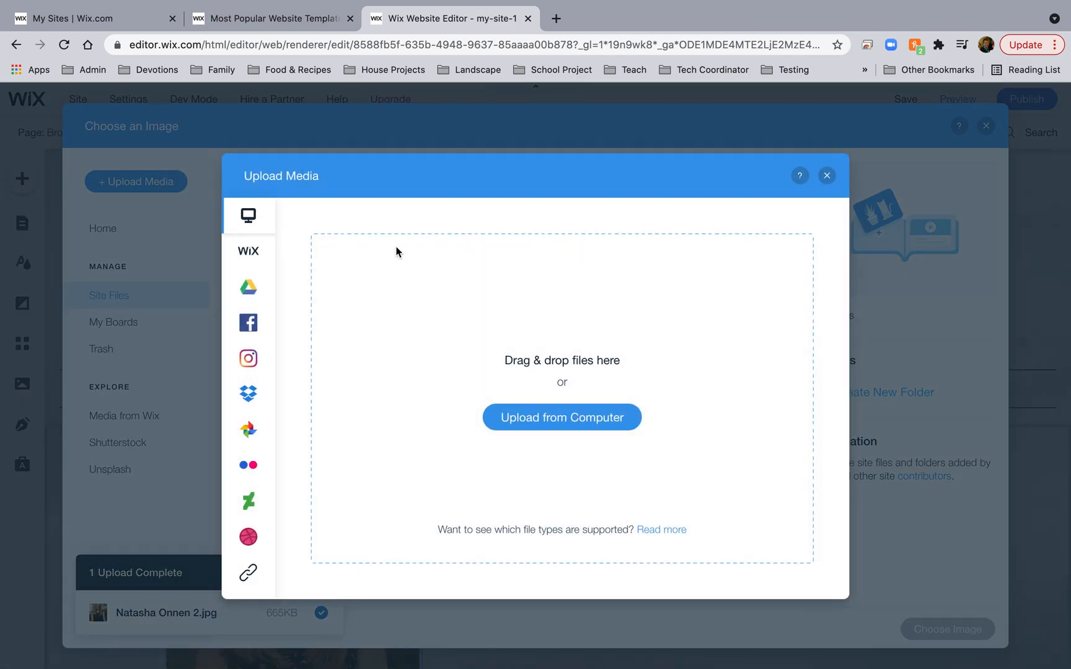
click(607, 431)
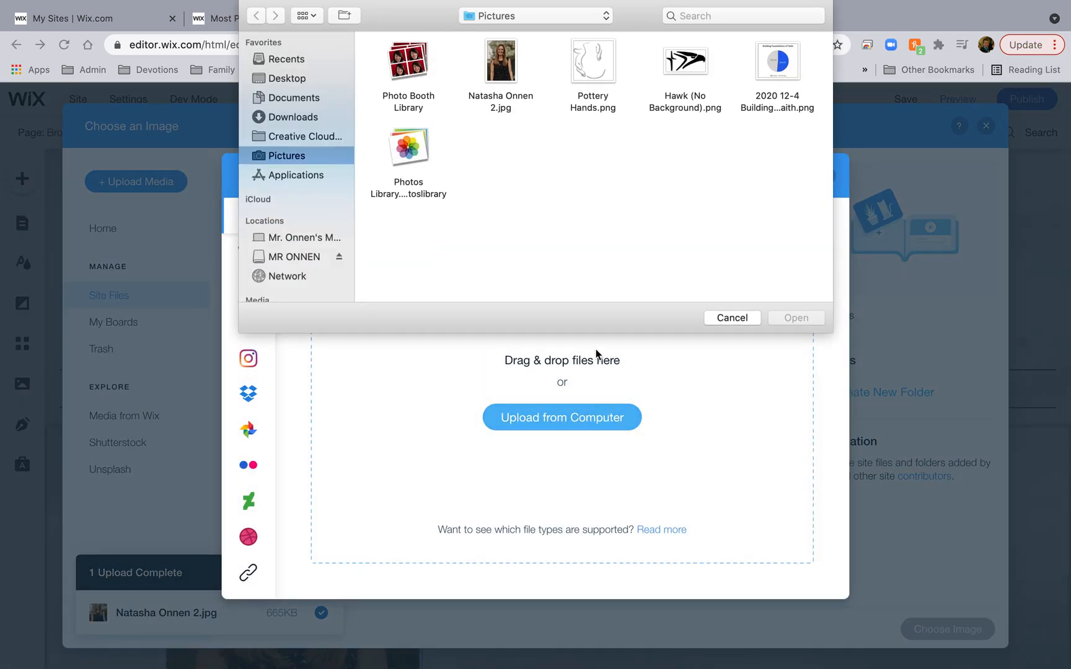
click(695, 67)
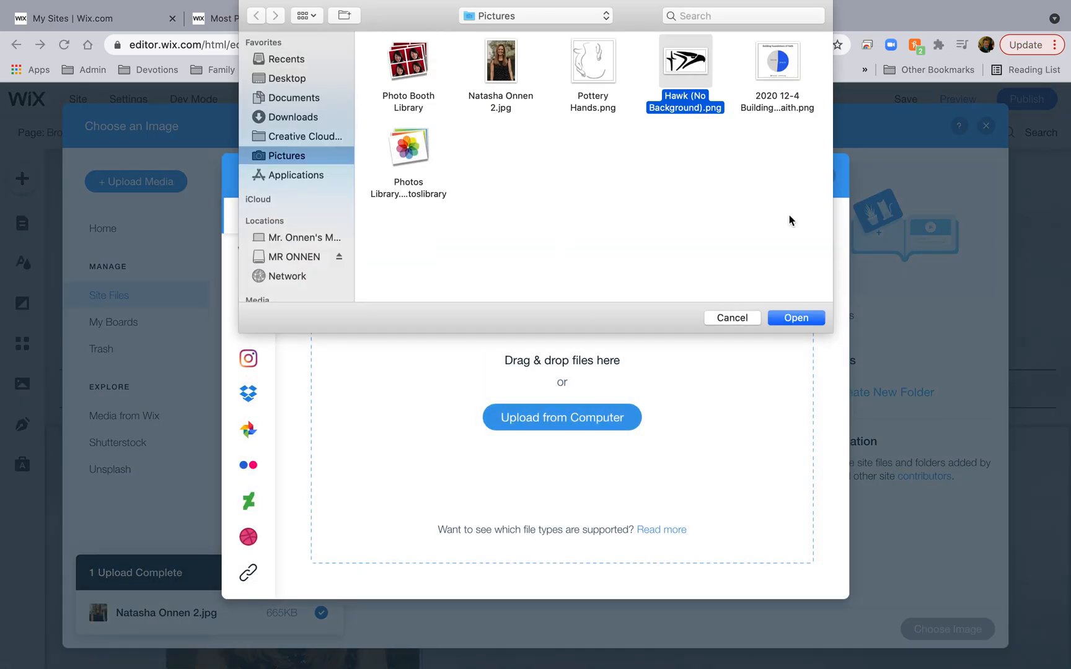
click(795, 317)
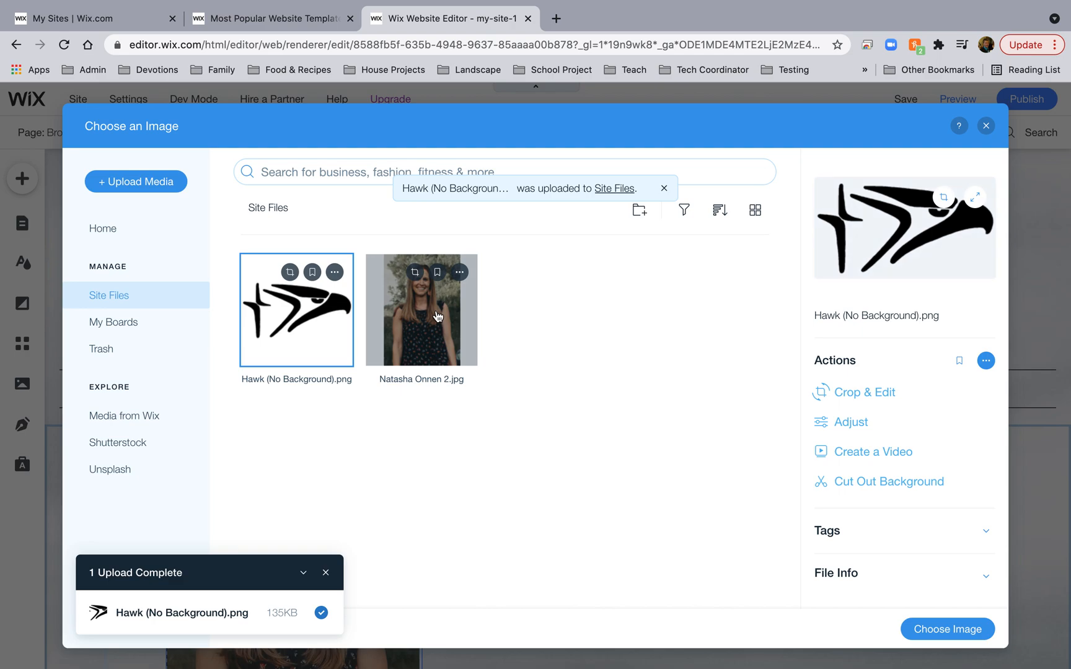
click(936, 629)
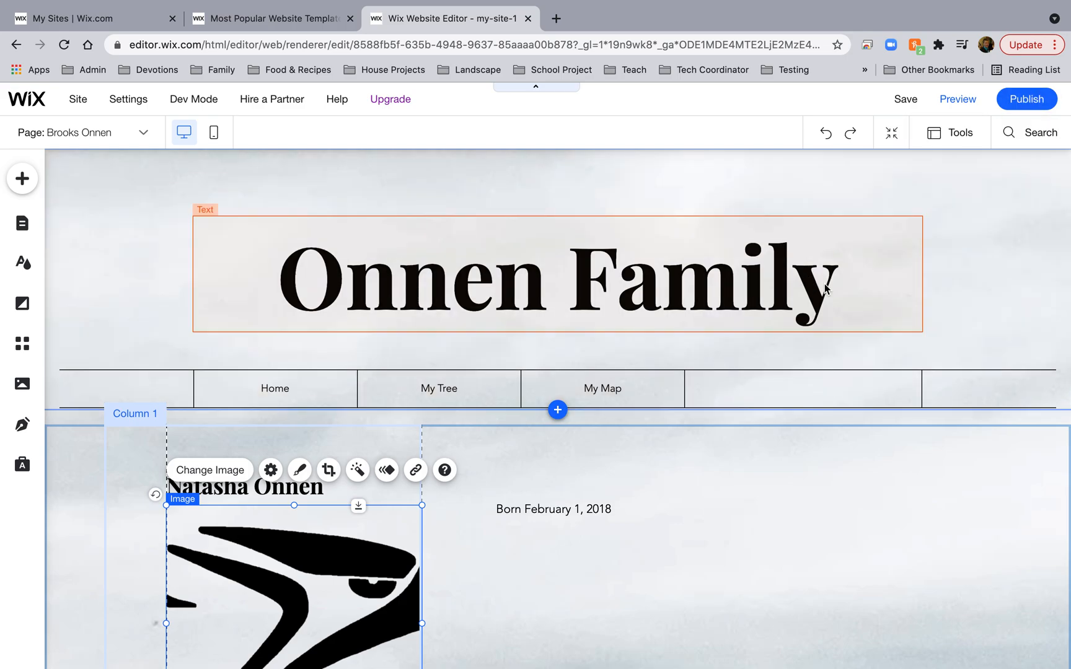
Delete the Education description text and the dates-and-schools column, leaving only the section title.
scroll(824, 284, down, 10)
scroll(824, 284, up, 10)
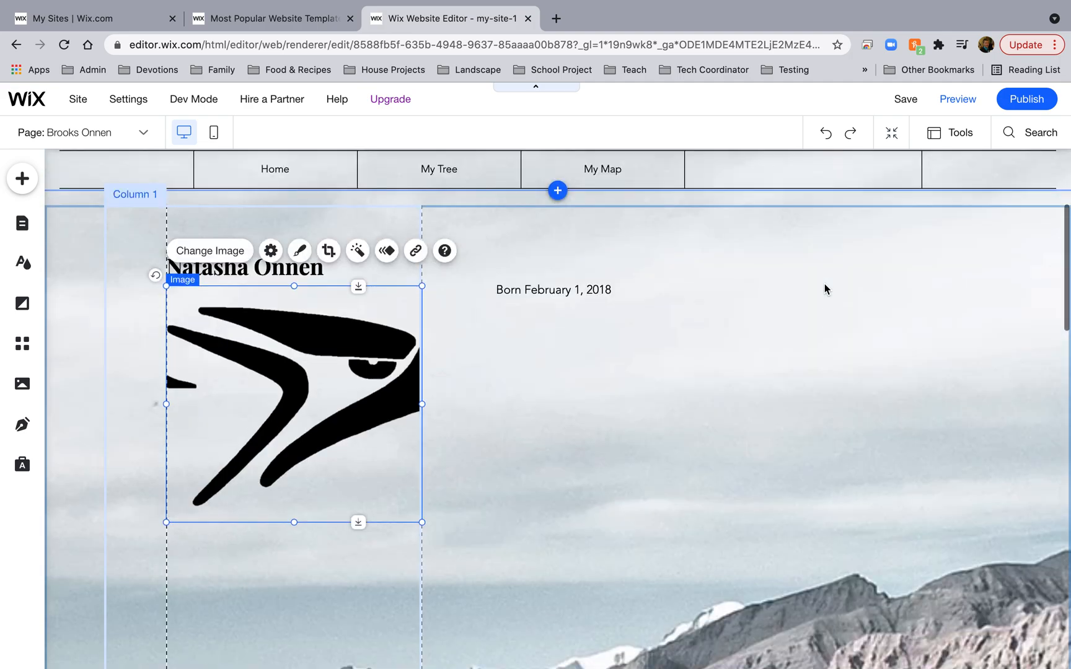
scroll(778, 322, down, 10)
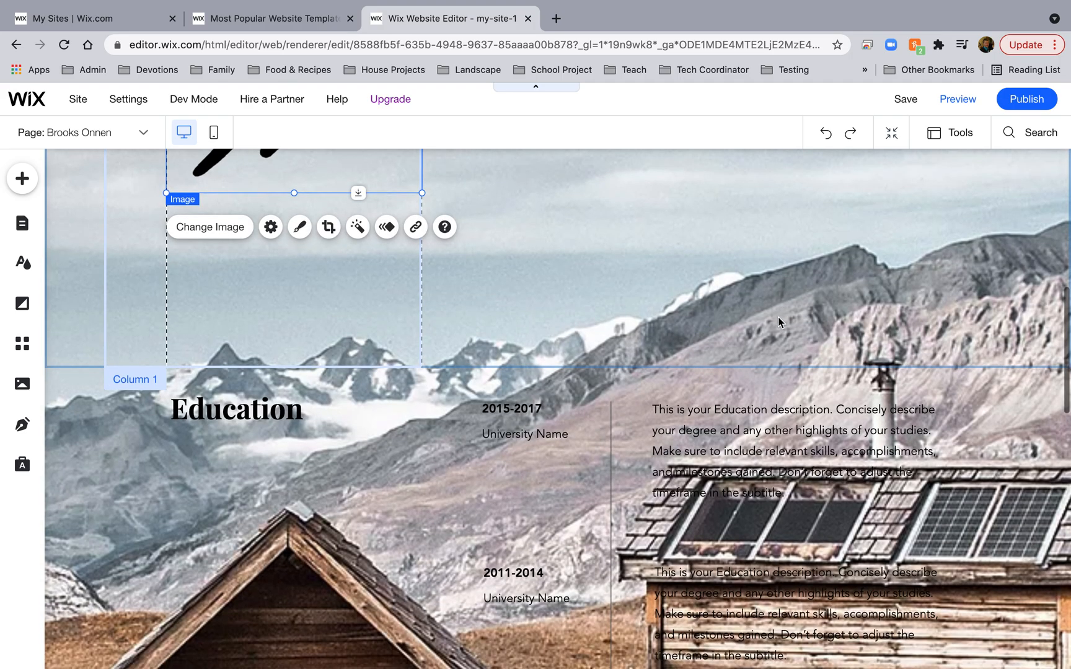
click(742, 422)
key(Delete)
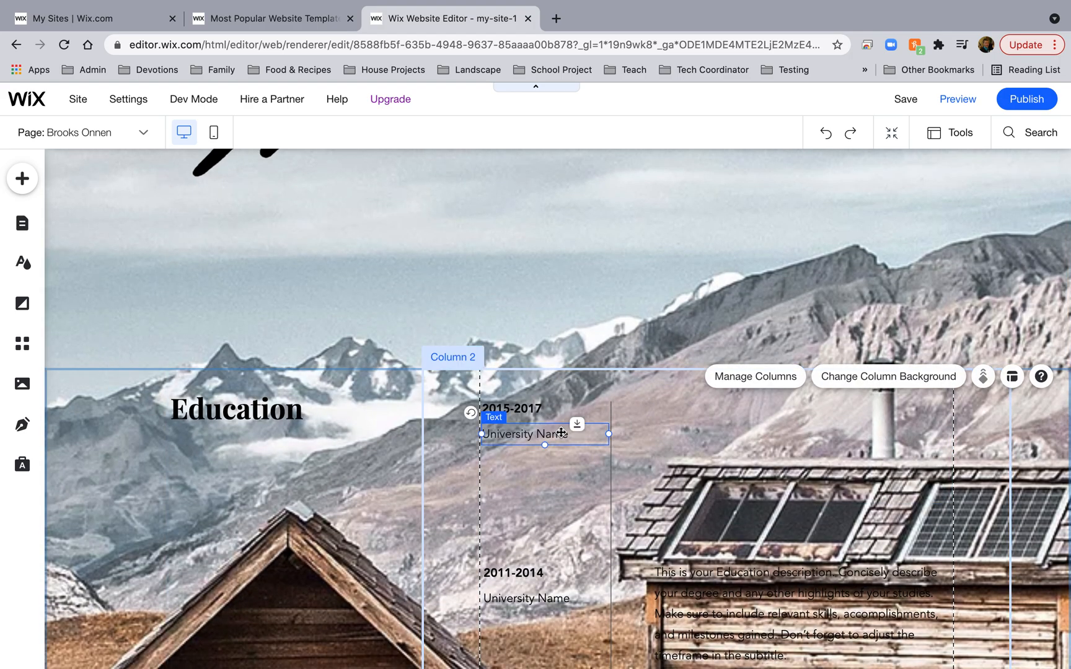
key(Delete)
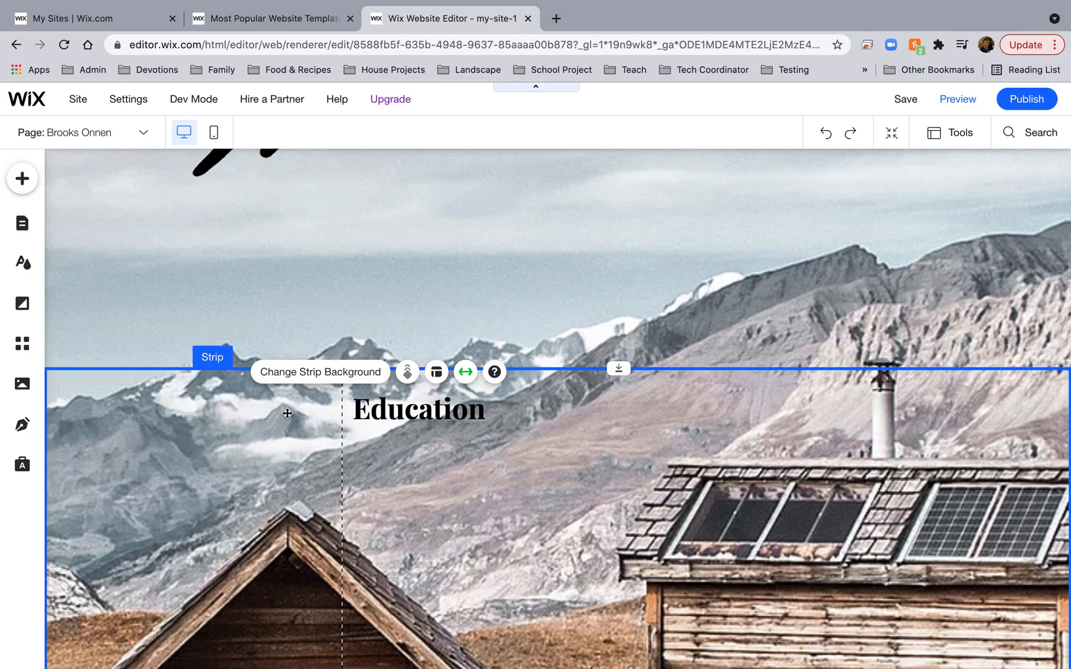
scroll(409, 523, down, 10)
scroll(358, 496, down, 3)
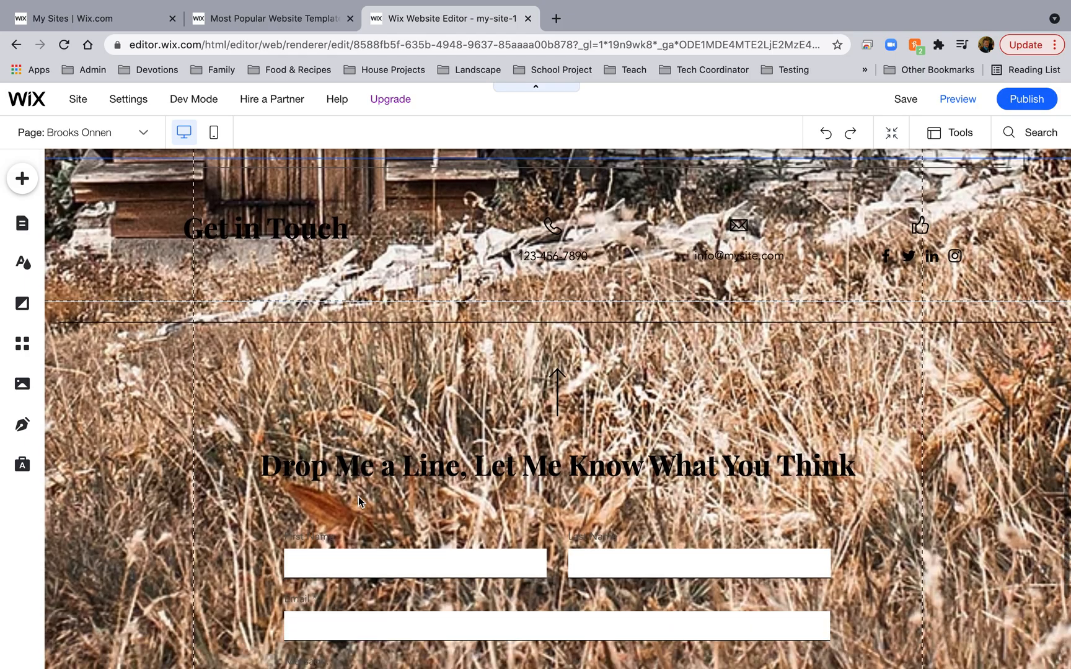
scroll(399, 447, up, 20)
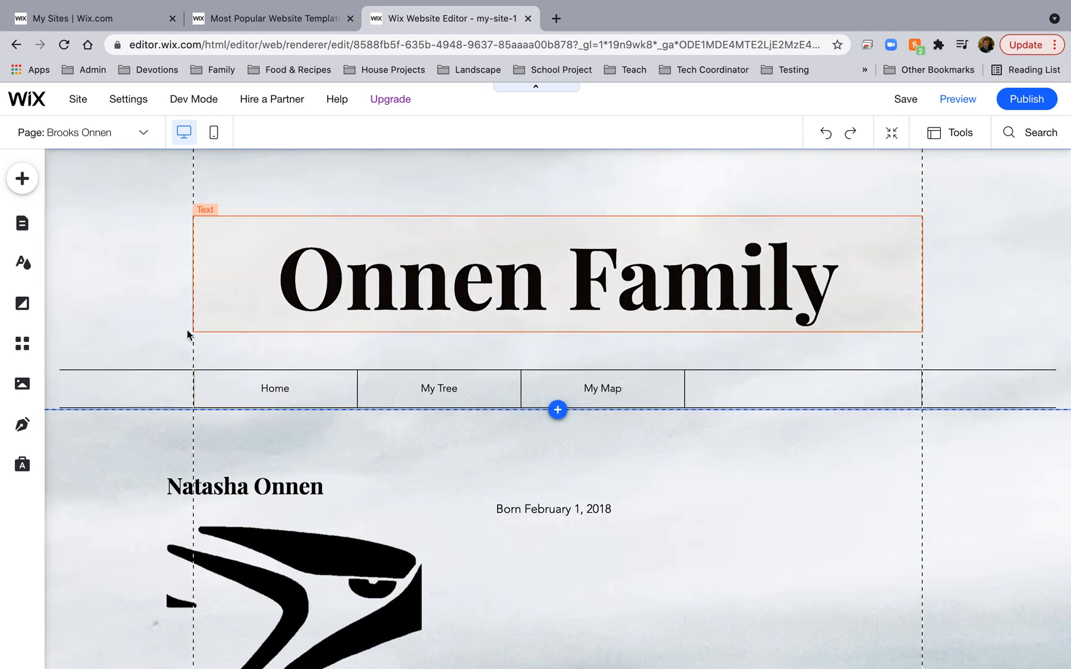
mouse_move(752, 6)
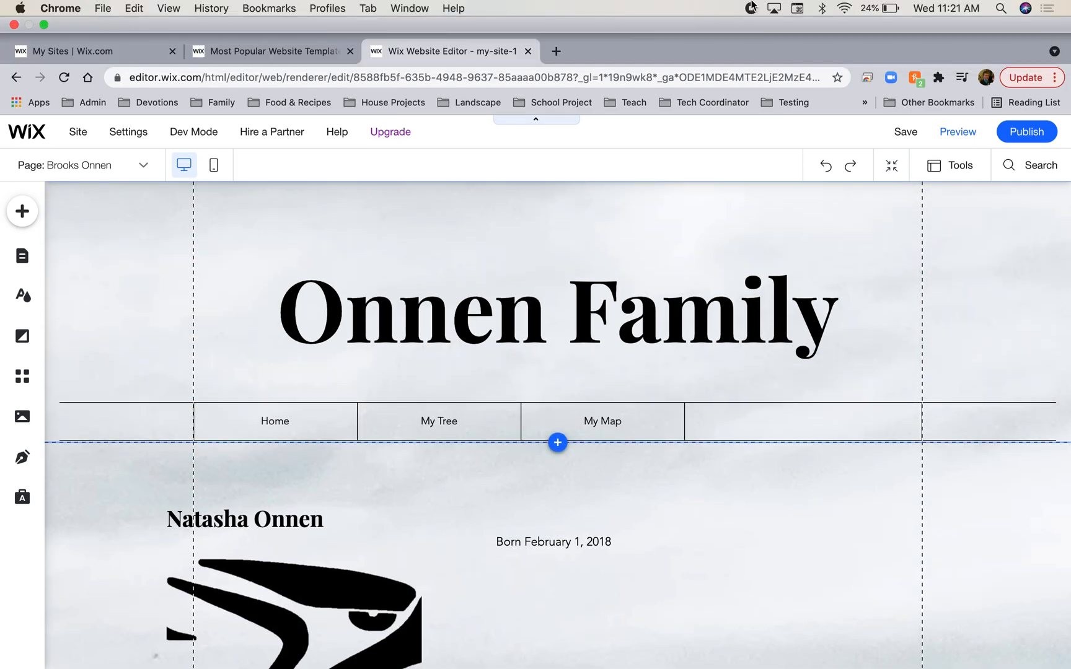